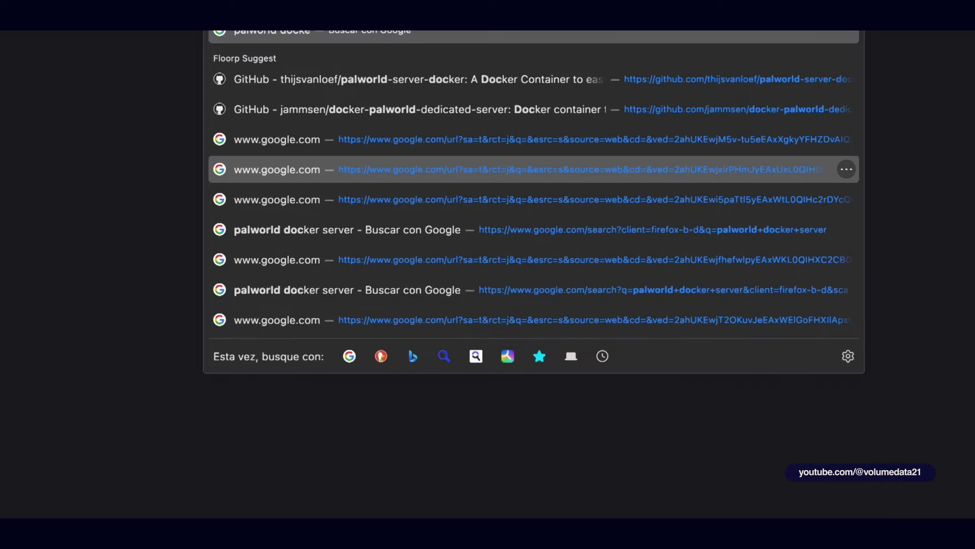
Step: Search Google for 'palworld docker server' and open the thijsvanloef/palworld-server-docker repository
{"action": "key", "text": "Return"}
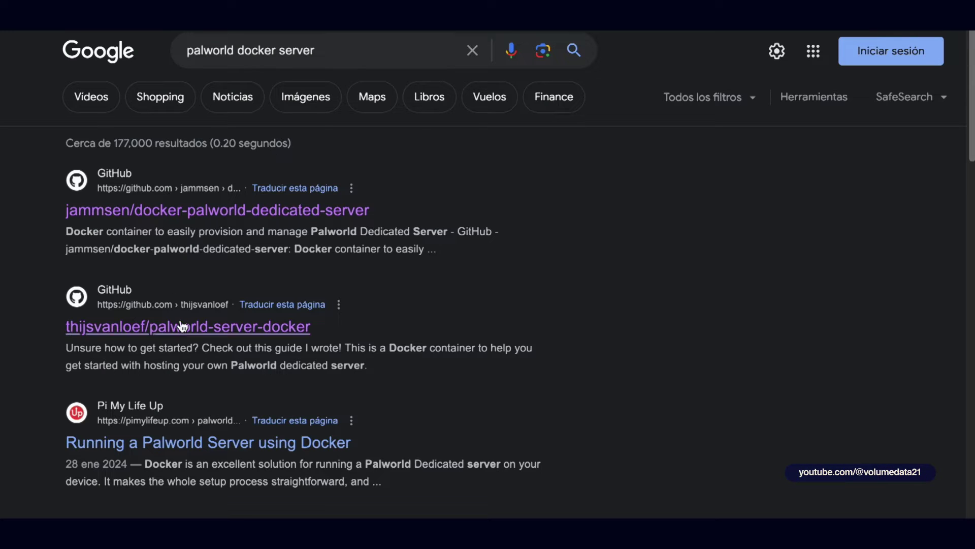
{"action": "left_click_drag", "start_coordinate": [54, 325], "coordinate": [155, 330]}
{"action": "left_click", "coordinate": [349, 328]}
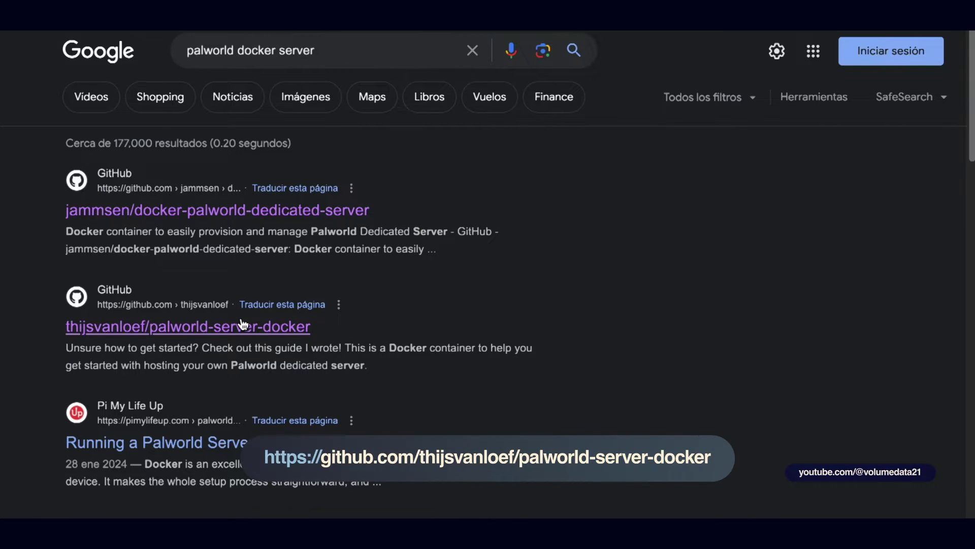
{"action": "left_click", "coordinate": [243, 325]}
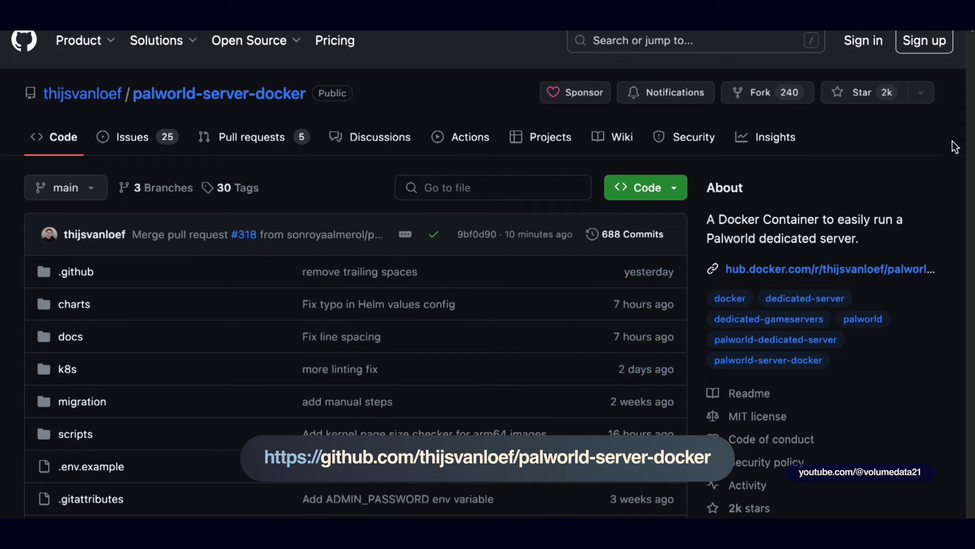
Step: Scroll through the palworld-server-docker README to review its supported systems
{"action": "scroll", "coordinate": [811, 145], "scroll_direction": "down", "scroll_amount": 15}
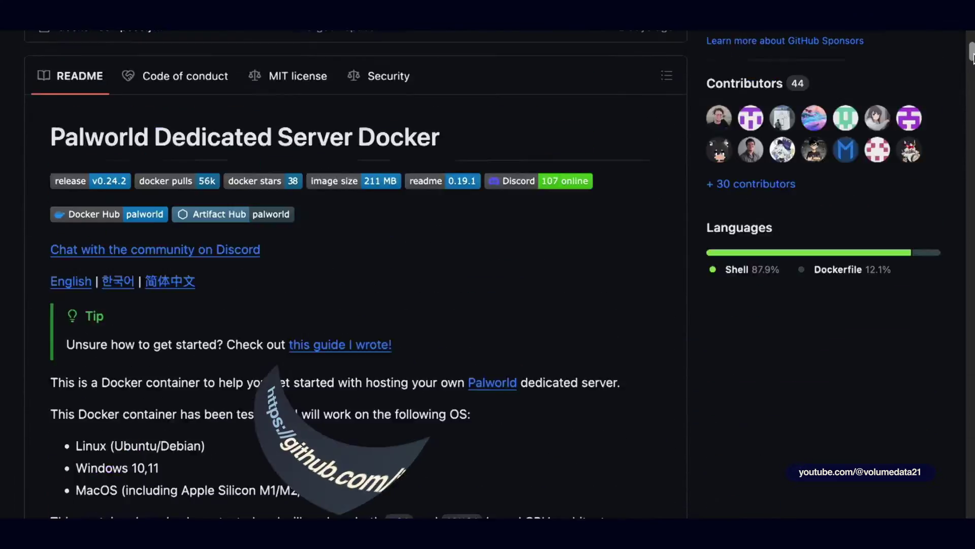
{"action": "scroll", "coordinate": [811, 145], "scroll_direction": "up", "scroll_amount": 2}
{"action": "scroll", "coordinate": [797, 179], "scroll_direction": "up", "scroll_amount": 13}
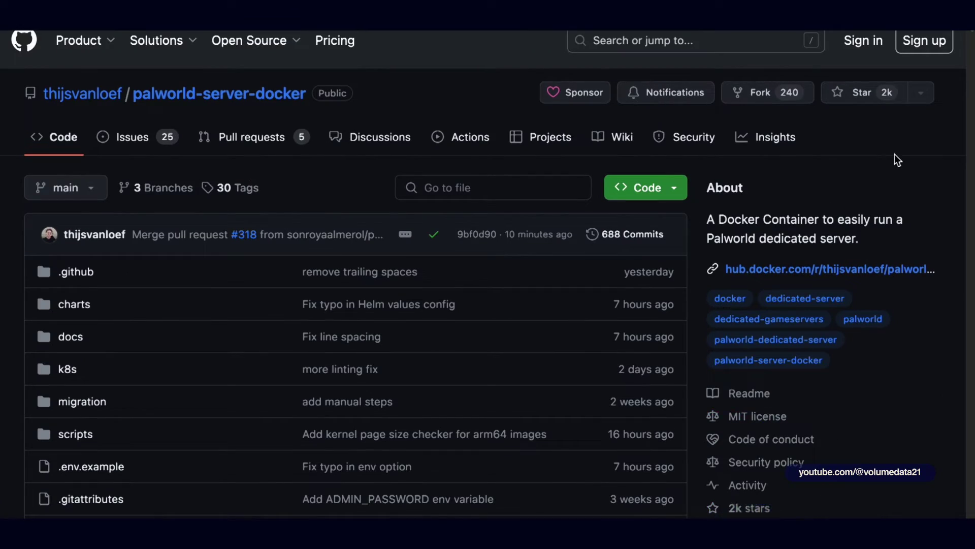
{"action": "scroll", "coordinate": [970, 33], "scroll_direction": "down", "scroll_amount": 3}
{"action": "scroll", "coordinate": [965, 61], "scroll_direction": "down", "scroll_amount": 20}
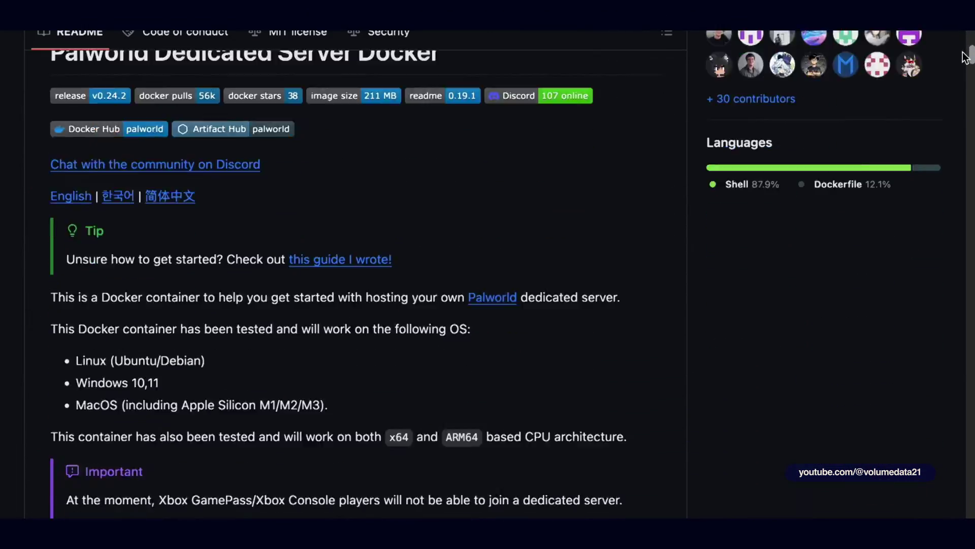
{"action": "scroll", "coordinate": [955, 88], "scroll_direction": "down", "scroll_amount": 3}
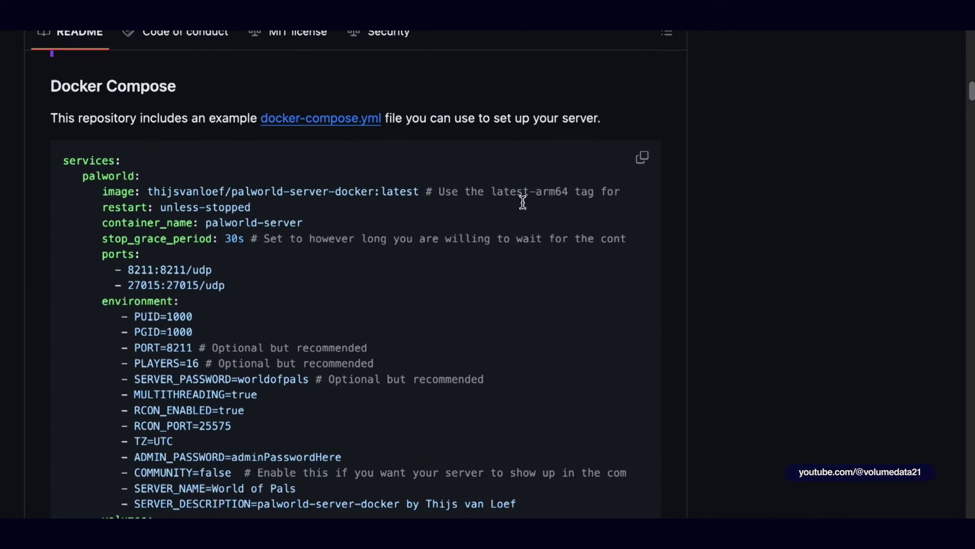
{"action": "scroll", "coordinate": [667, 217], "scroll_direction": "down", "scroll_amount": 1}
{"action": "scroll", "coordinate": [667, 217], "scroll_direction": "down", "scroll_amount": 1}
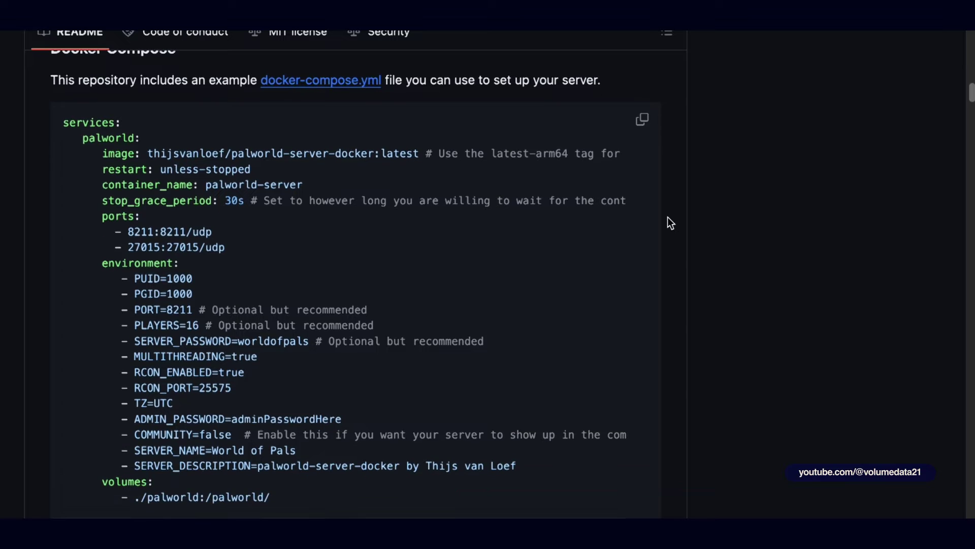
{"action": "scroll", "coordinate": [667, 217], "scroll_direction": "up", "scroll_amount": 1}
{"action": "scroll", "coordinate": [667, 218], "scroll_direction": "up", "scroll_amount": 1}
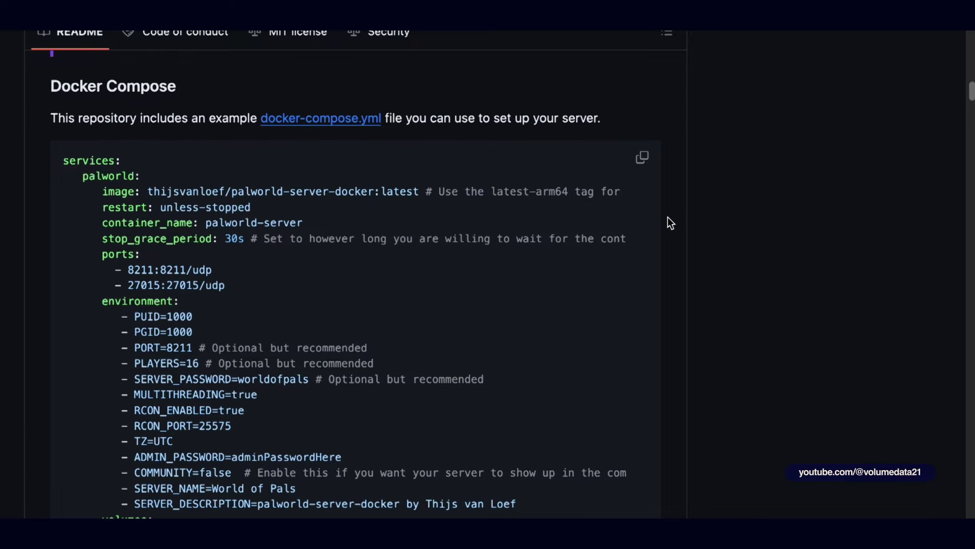
{"action": "scroll", "coordinate": [667, 222], "scroll_direction": "up", "scroll_amount": 3}
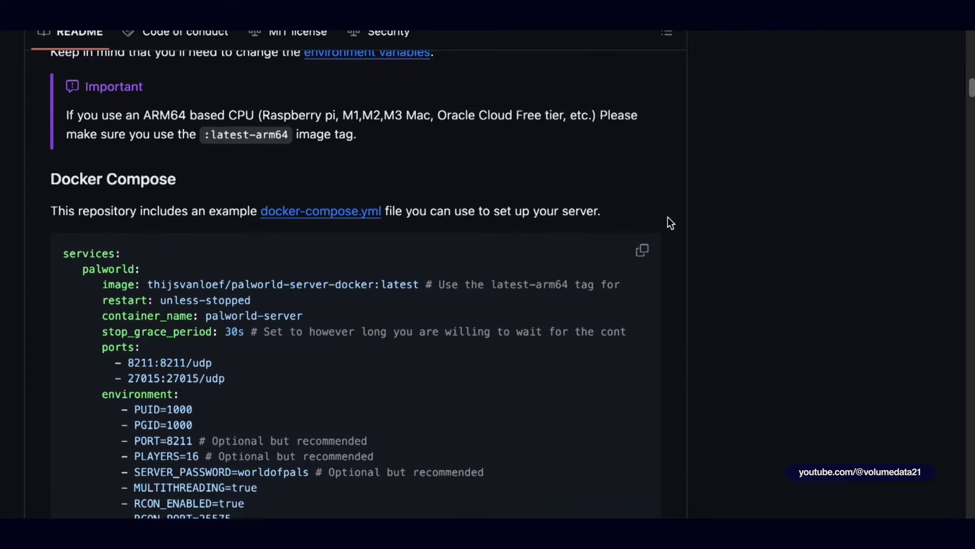
{"action": "scroll", "coordinate": [330, 204], "scroll_direction": "up", "scroll_amount": 9}
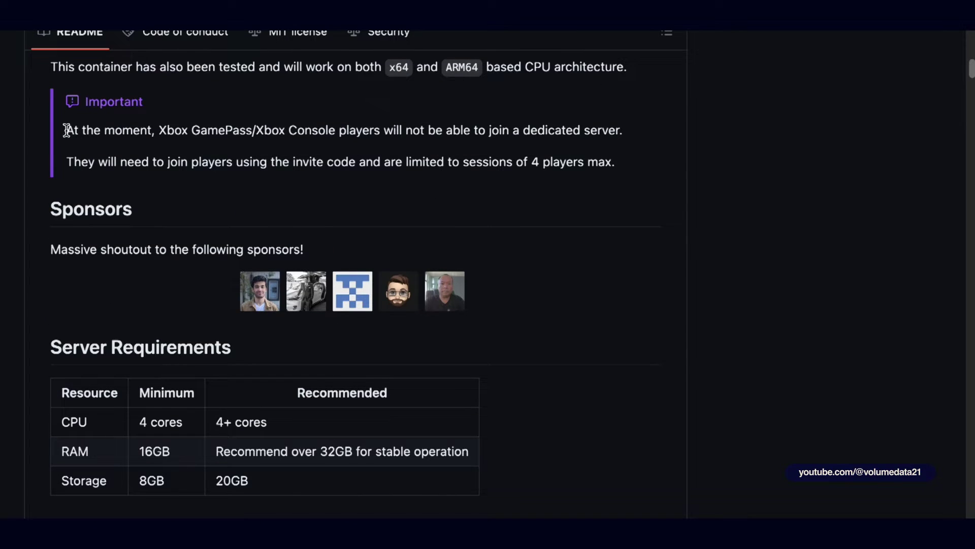
Step: Highlight and read the README note about the Xbox console players limitation
{"action": "left_click_drag", "start_coordinate": [65, 129], "coordinate": [360, 134]}
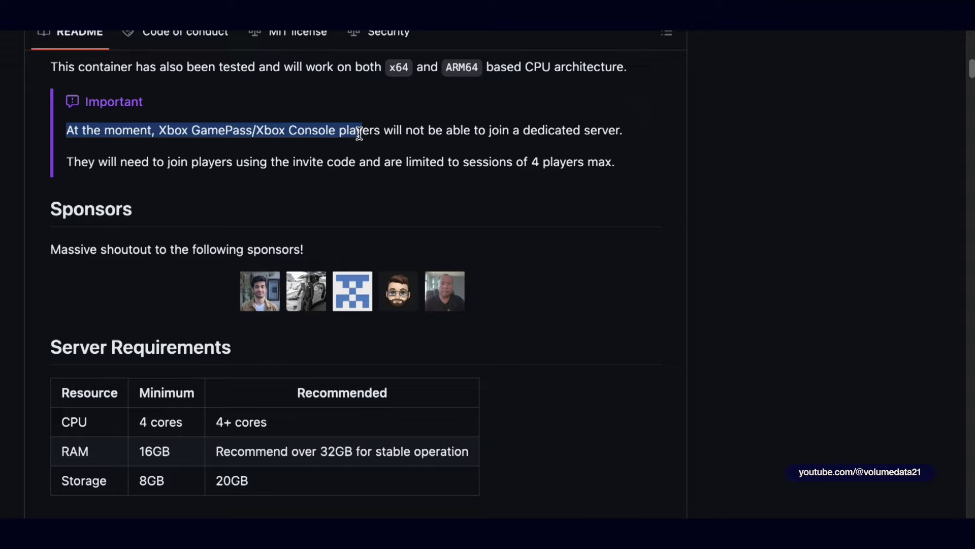
{"action": "scroll", "coordinate": [601, 234], "scroll_direction": "up", "scroll_amount": 2}
{"action": "left_click", "coordinate": [628, 249]}
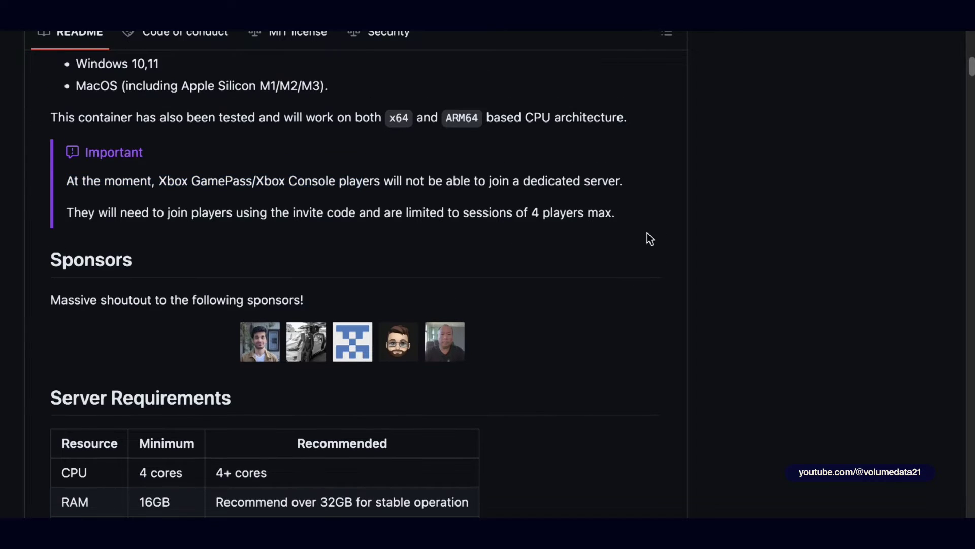
Step: Review the Server Requirements table: 4 cores, 16GB RAM, 8GB storage
{"action": "scroll", "coordinate": [654, 224], "scroll_direction": "down", "scroll_amount": 5}
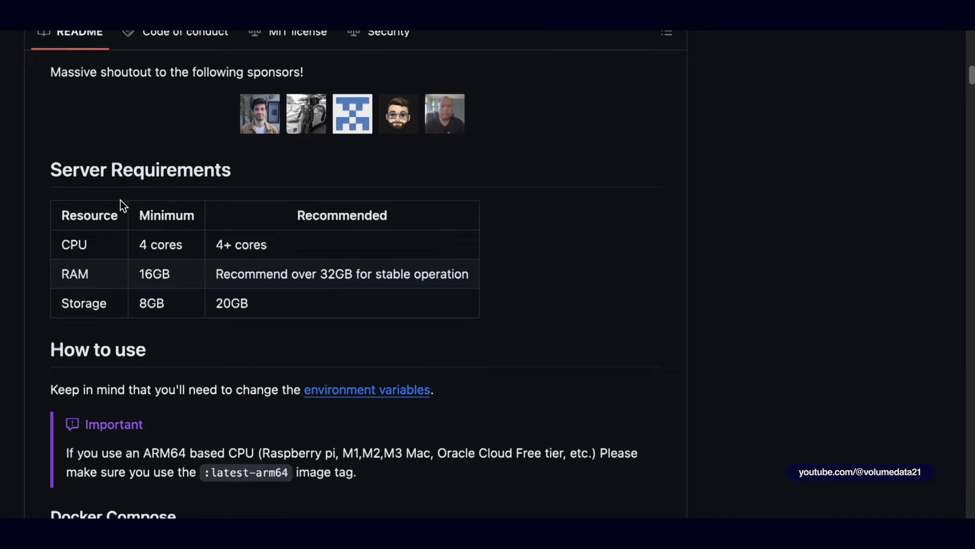
{"action": "left_click_drag", "start_coordinate": [53, 170], "coordinate": [427, 303]}
{"action": "left_click", "coordinate": [746, 307]}
Step: Copy the example Docker Compose code block from the README
{"action": "scroll", "coordinate": [712, 230], "scroll_direction": "down", "scroll_amount": 4}
{"action": "scroll", "coordinate": [712, 230], "scroll_direction": "down", "scroll_amount": 5}
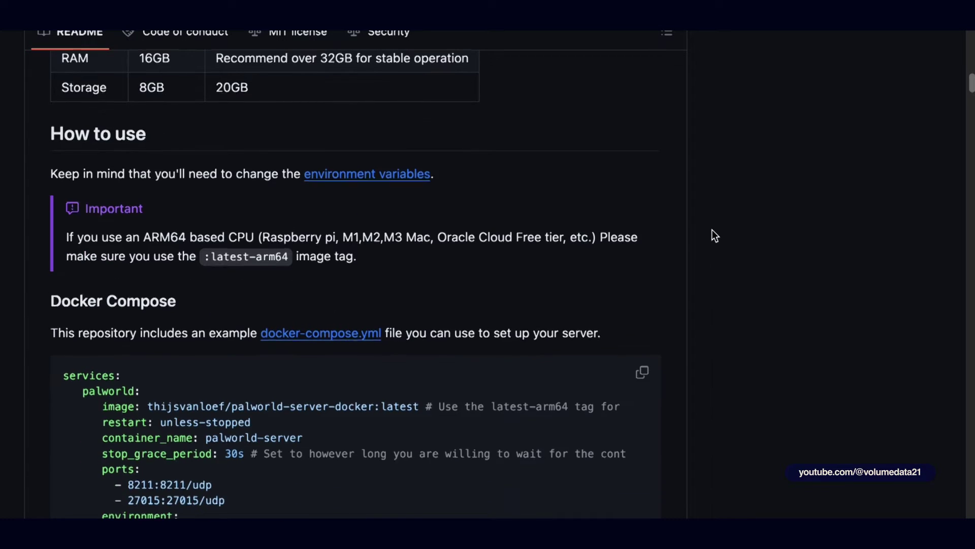
{"action": "scroll", "coordinate": [712, 230], "scroll_direction": "down", "scroll_amount": 1}
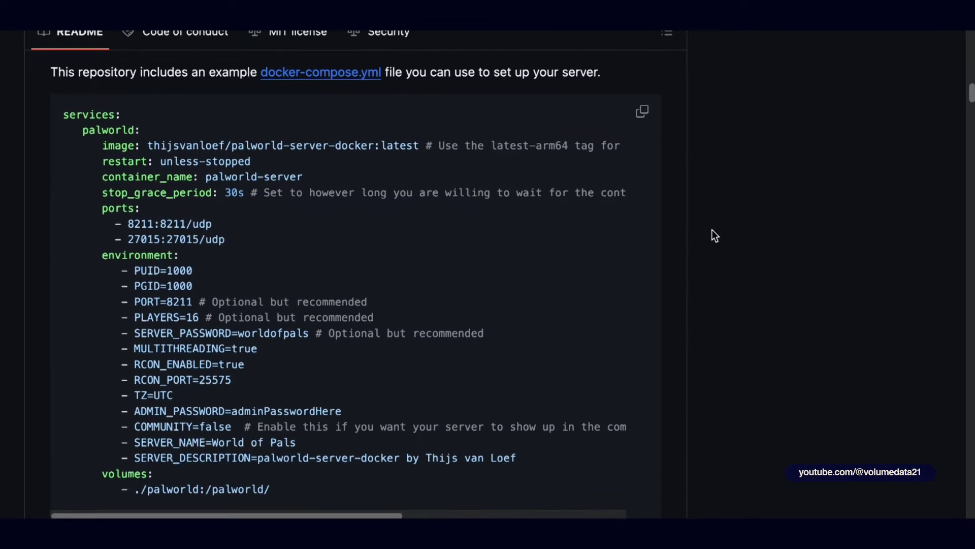
{"action": "left_click", "coordinate": [644, 107]}
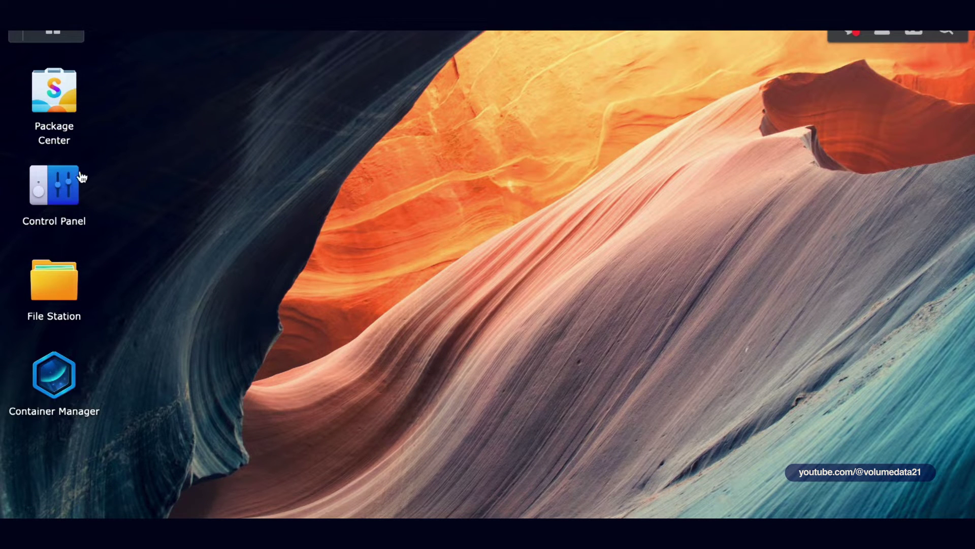
Step: In Package Center, confirm Container Manager 20.10.23-1437 is installed and running, then close it
{"action": "left_click", "coordinate": [65, 94]}
{"action": "left_click", "coordinate": [310, 103]}
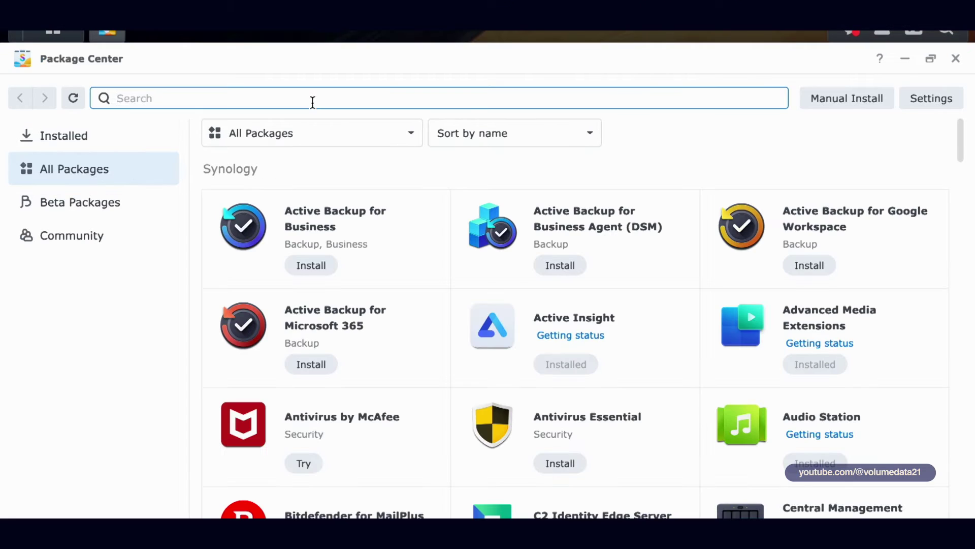
{"action": "type", "text": "conatonat emra manger"}
{"action": "key", "text": "Return"}
{"action": "key", "text": "ctrl+a"}
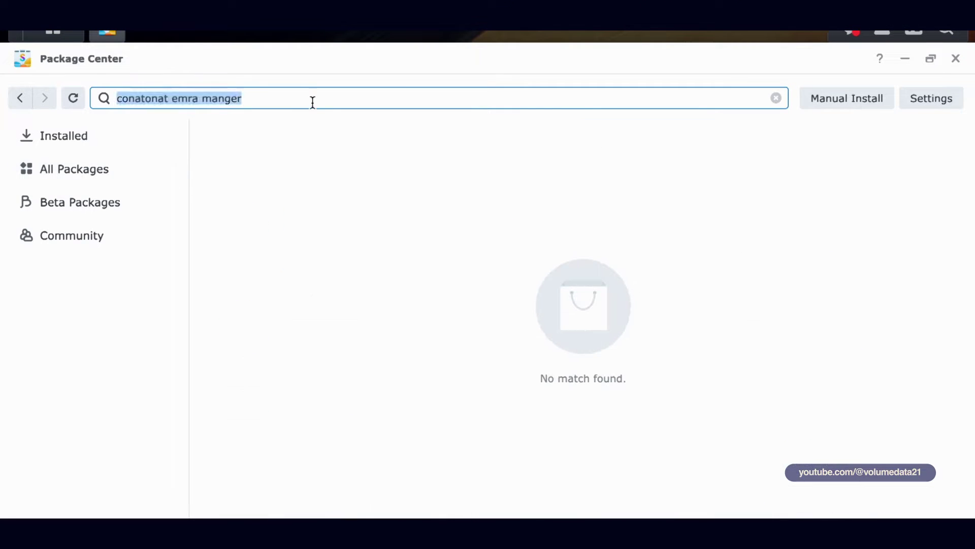
{"action": "type", "text": "contam manager"}
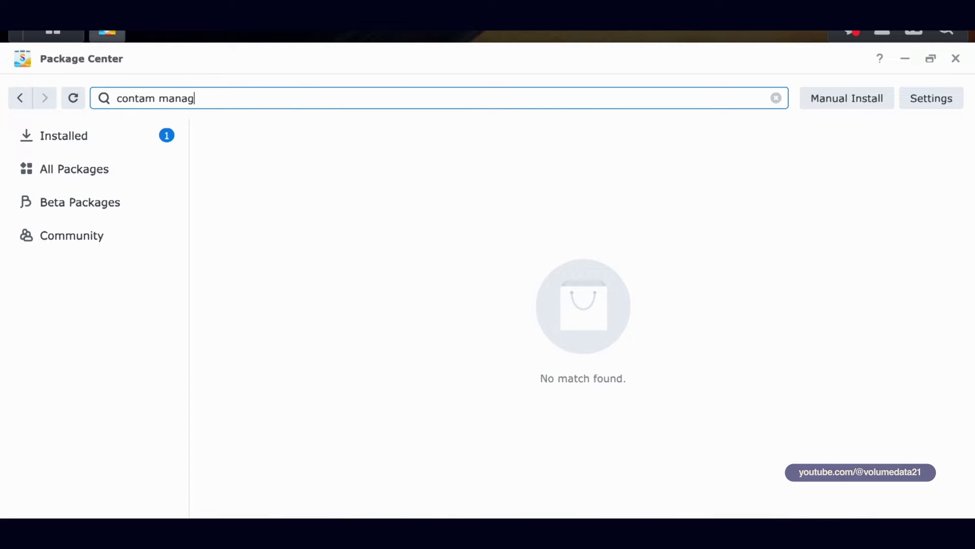
{"action": "left_click", "coordinate": [375, 169]}
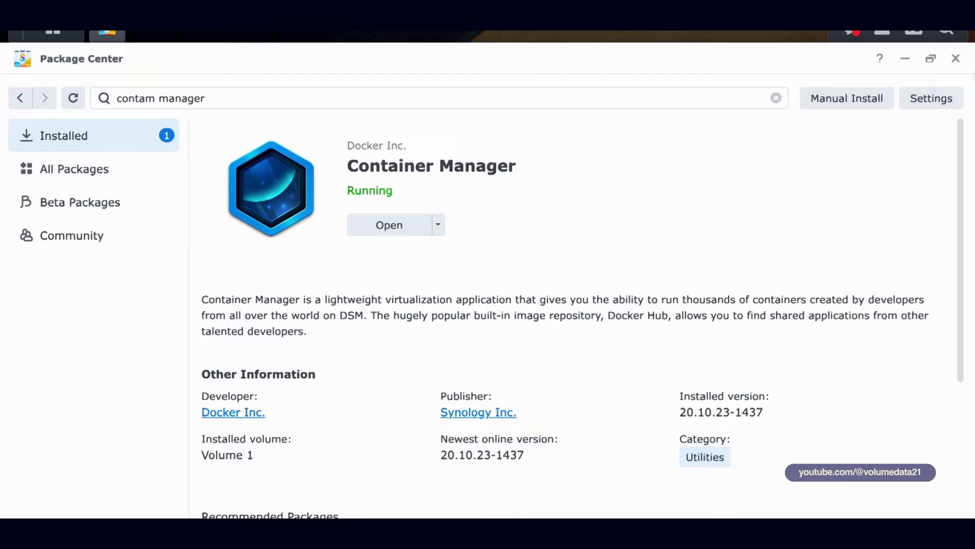
{"action": "left_click", "coordinate": [956, 59]}
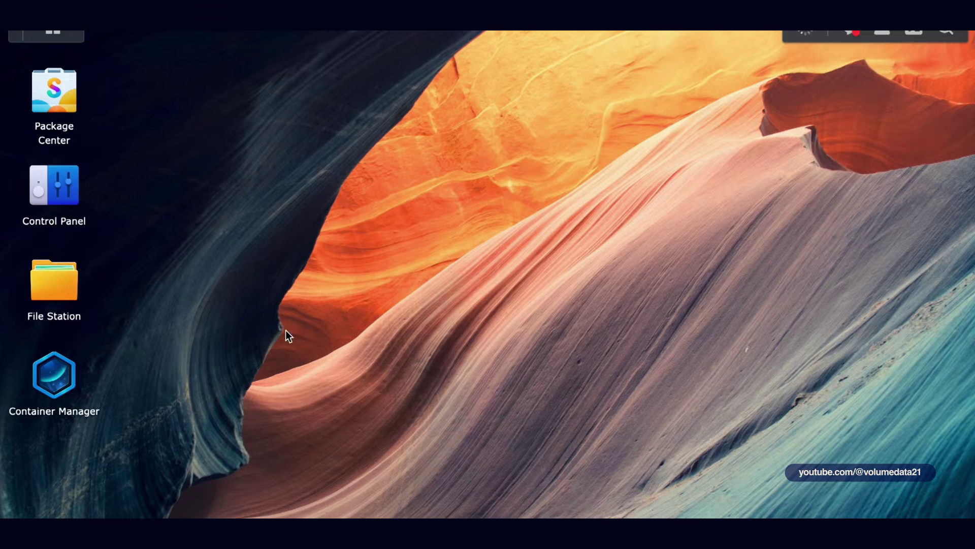
Step: In Container Manager's Project section, create a new project named 'palworld'
{"action": "left_click", "coordinate": [63, 387]}
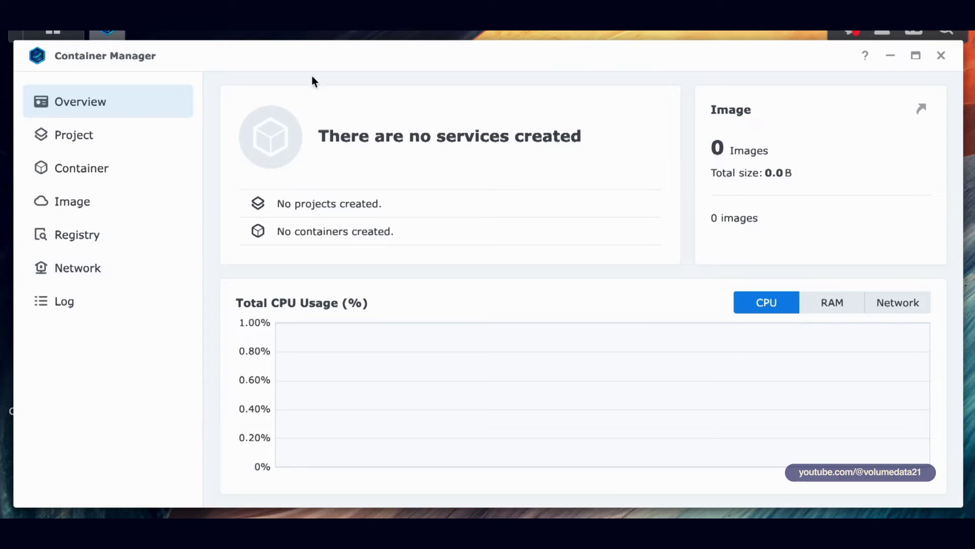
{"action": "left_click_drag", "start_coordinate": [312, 80], "coordinate": [474, 54]}
{"action": "left_click", "coordinate": [324, 122]}
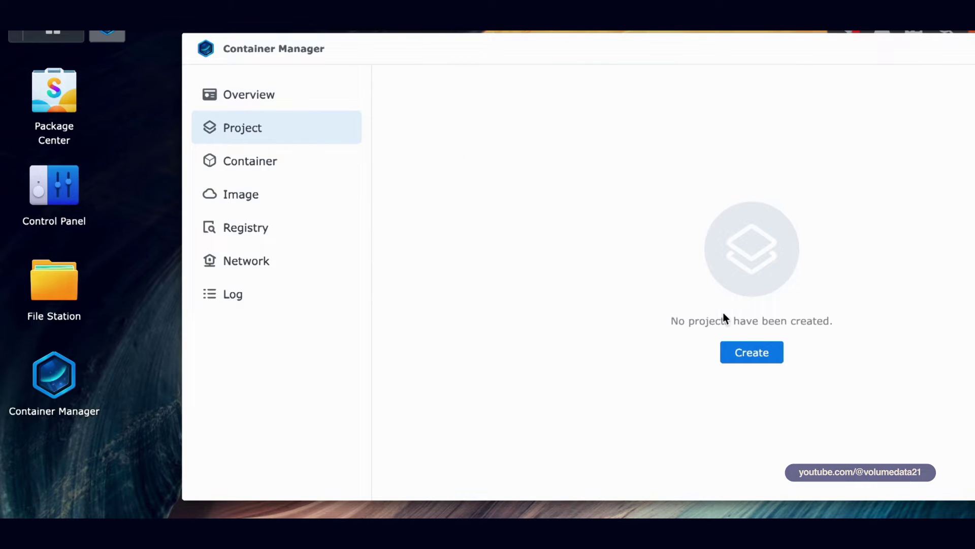
{"action": "left_click", "coordinate": [752, 353]}
{"action": "left_click", "coordinate": [556, 145]}
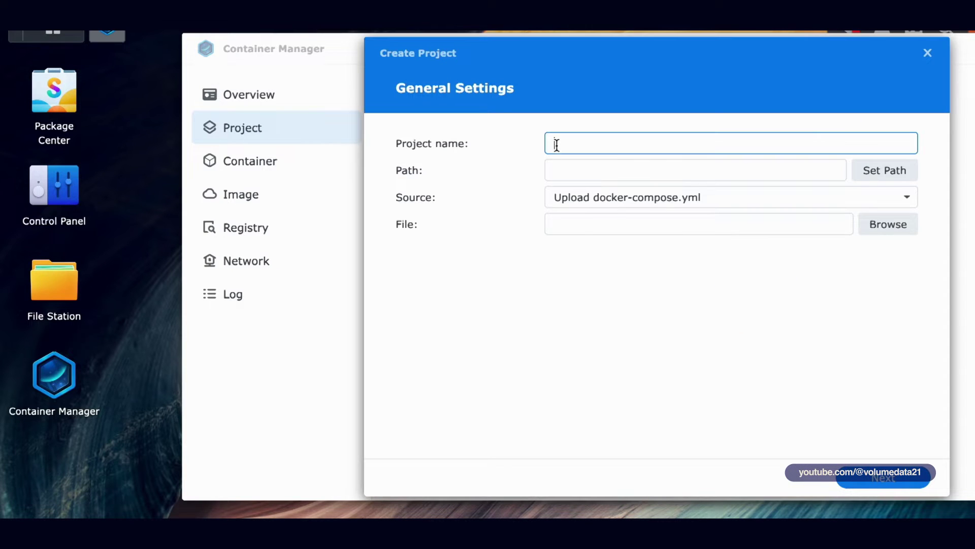
{"action": "type", "text": "palworld"}
{"action": "left_click", "coordinate": [74, 287]}
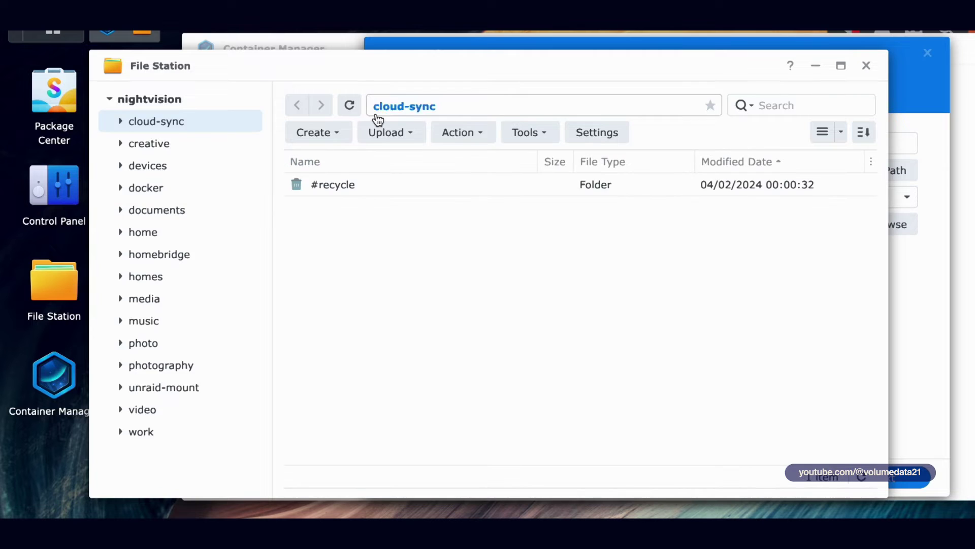
Step: In File Station, create a folder named 'palworld' inside the docker shared folder
{"action": "left_click", "coordinate": [115, 187]}
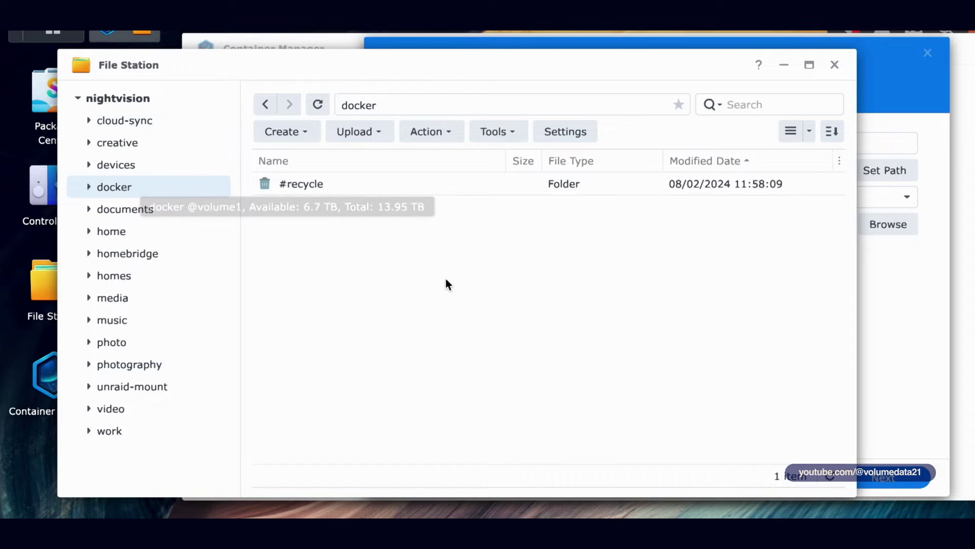
{"action": "right_click", "coordinate": [381, 250]}
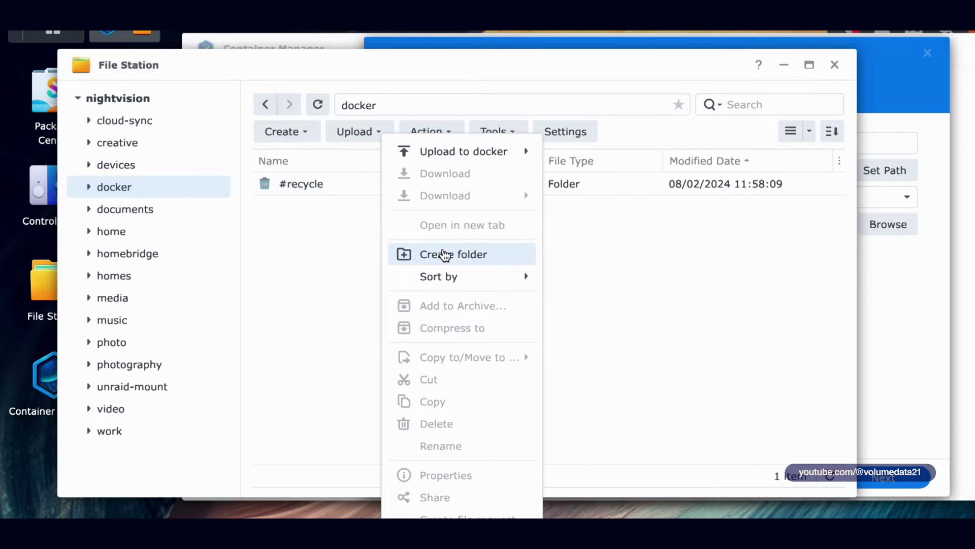
{"action": "left_click", "coordinate": [445, 255]}
{"action": "type", "text": "palworld"}
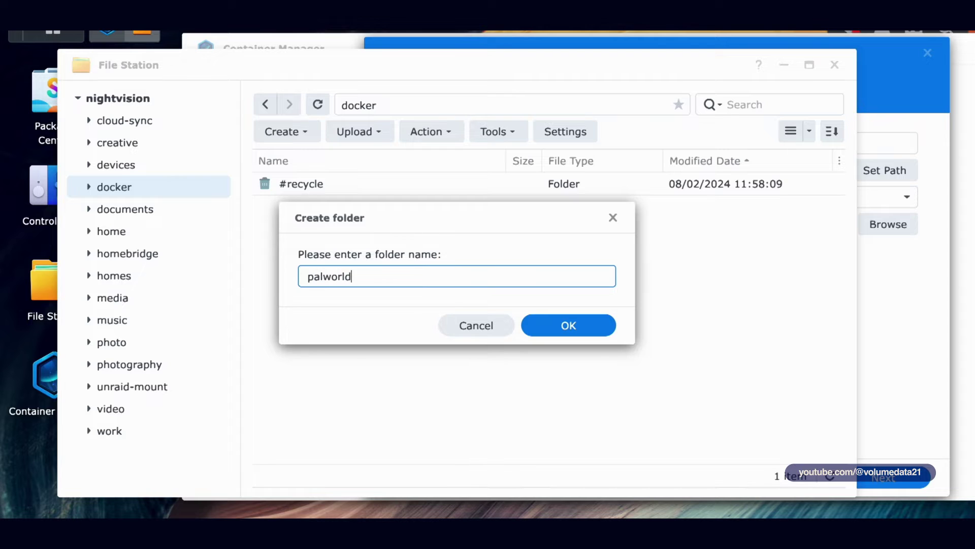
{"action": "key", "text": "Return"}
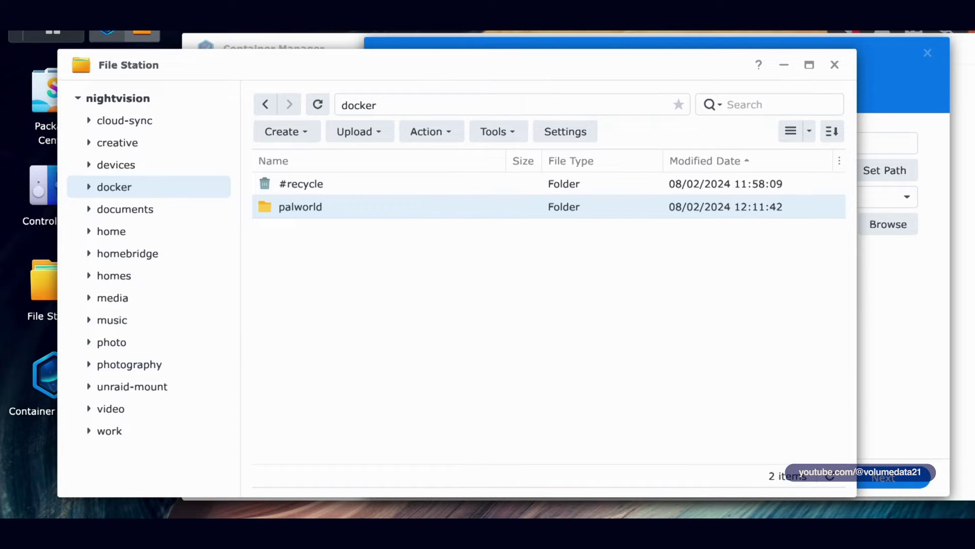
{"action": "left_click", "coordinate": [612, 268]}
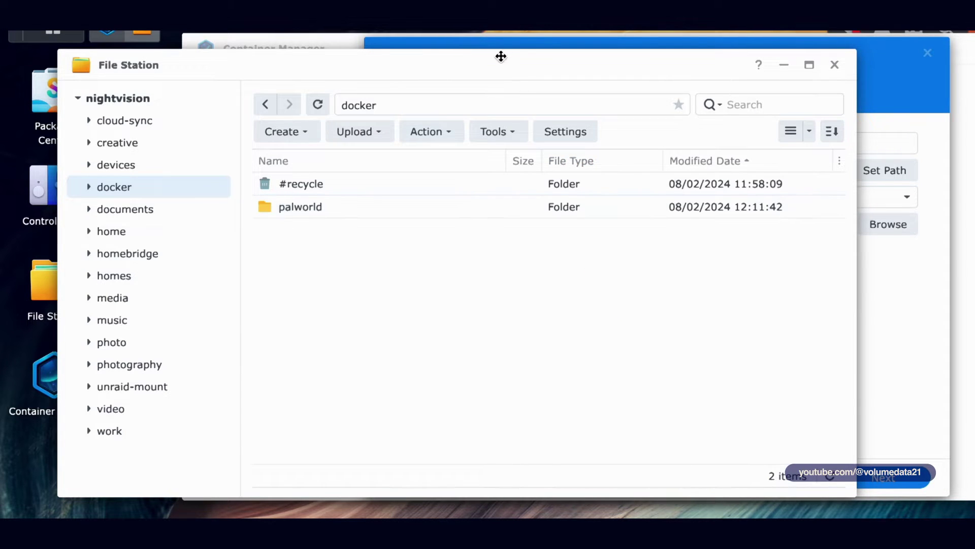
{"action": "left_click_drag", "start_coordinate": [501, 57], "coordinate": [522, 84]}
Step: Set the palworld project's path to /docker/palworld
{"action": "left_click", "coordinate": [563, 54]}
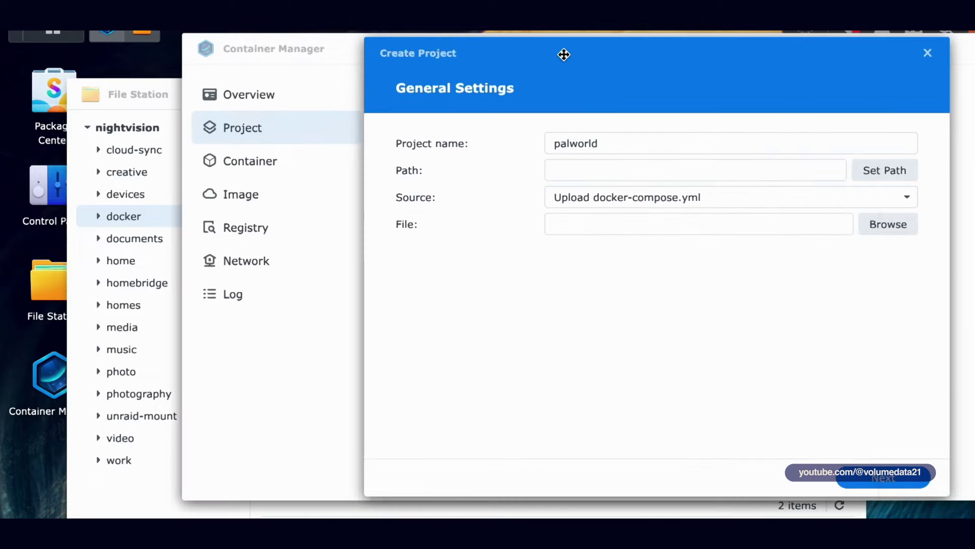
{"action": "left_click", "coordinate": [753, 169]}
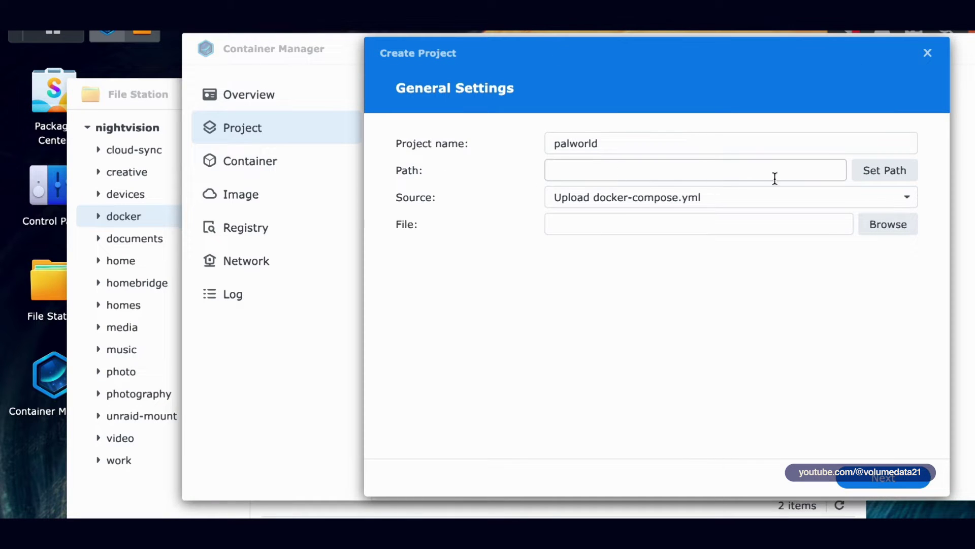
{"action": "left_click", "coordinate": [775, 177]}
{"action": "left_click", "coordinate": [515, 214]}
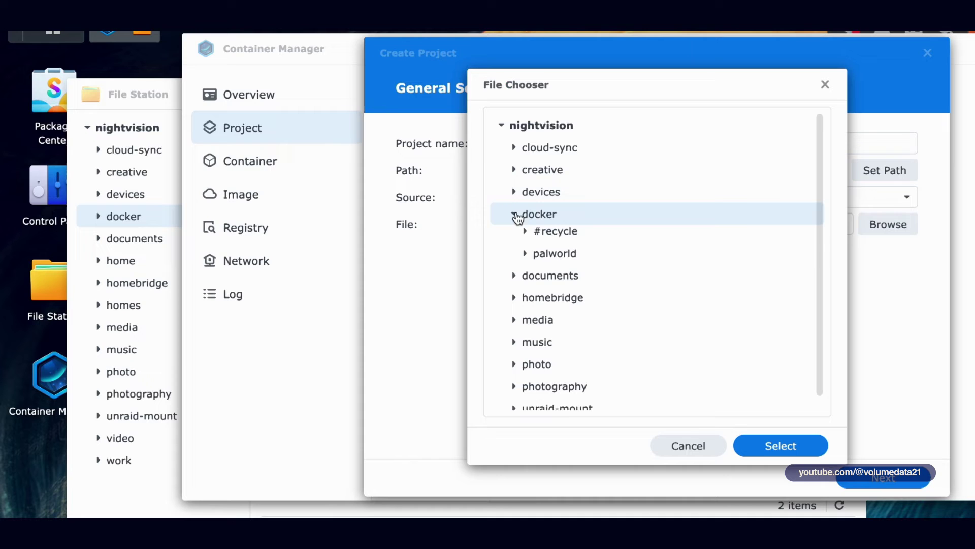
{"action": "left_click", "coordinate": [559, 261]}
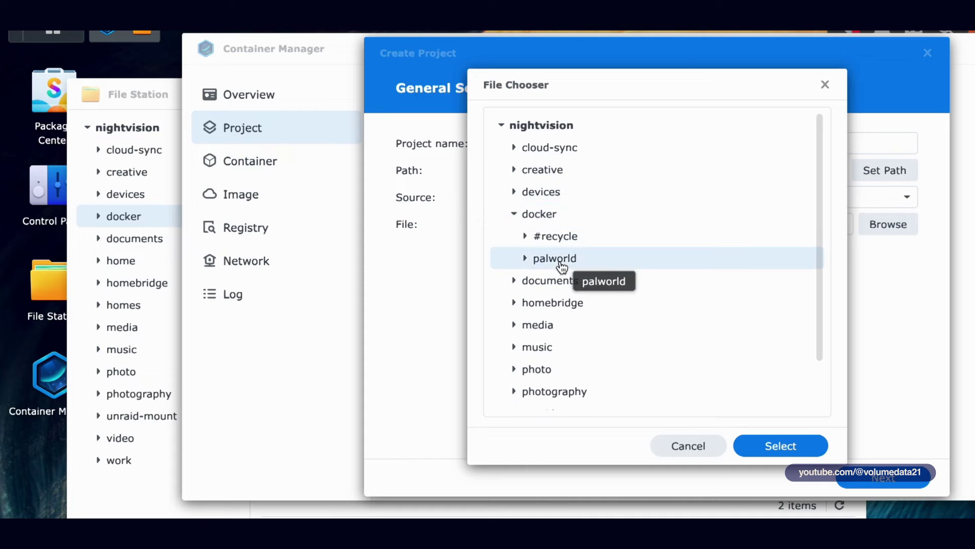
{"action": "left_click", "coordinate": [782, 447]}
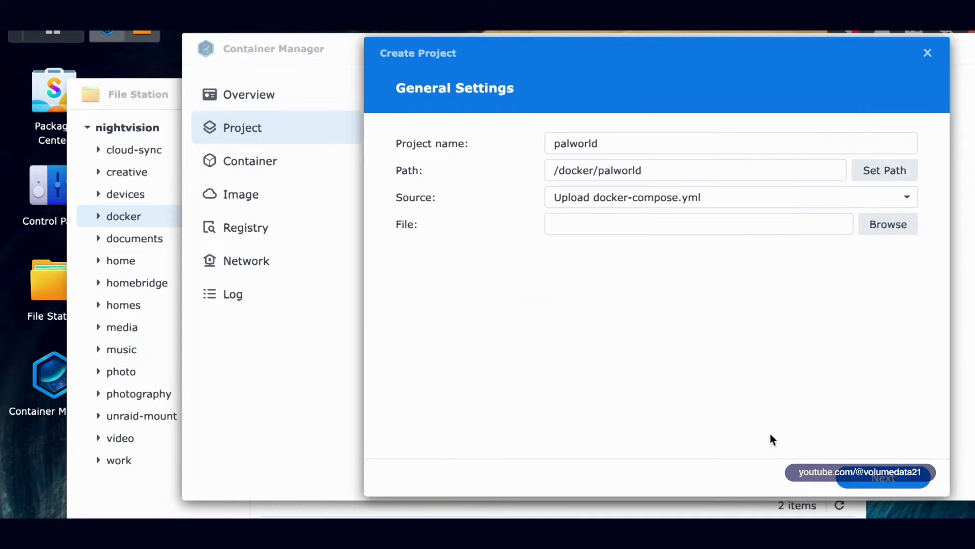
Step: Choose 'Create docker-compose.yml' as the source and paste the copied compose YAML
{"action": "left_click", "coordinate": [682, 202]}
{"action": "left_click", "coordinate": [667, 247]}
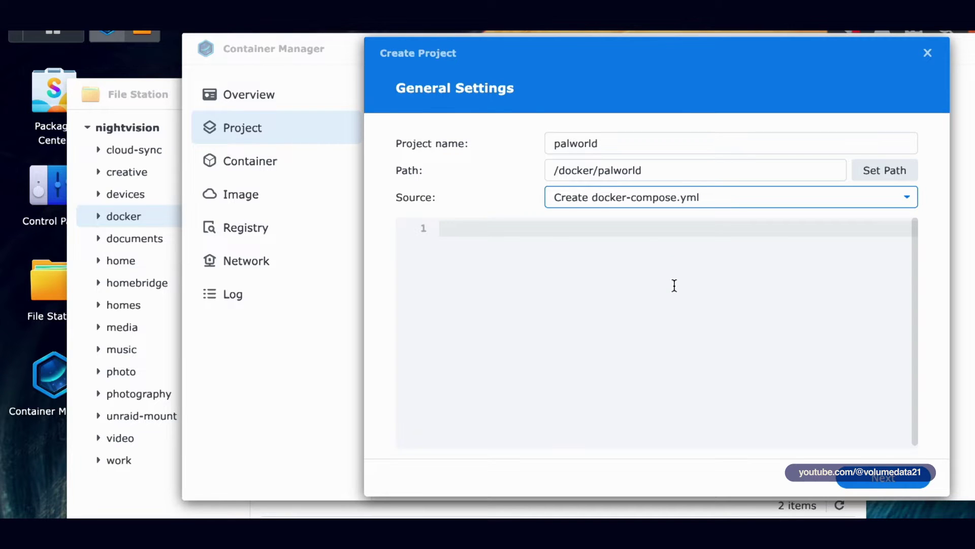
{"action": "key", "text": "ctrl+v"}
Step: Review the pasted compose YAML, highlighting the PUID=1000 and PGID=1000 entries on lines 11-12
{"action": "scroll", "coordinate": [687, 300], "scroll_direction": "up", "scroll_amount": 5}
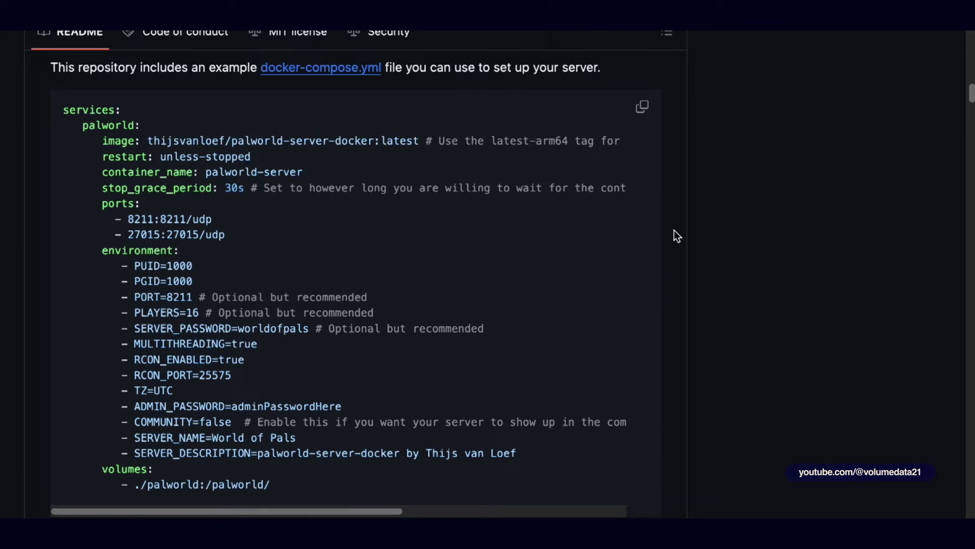
{"action": "scroll", "coordinate": [677, 236], "scroll_direction": "down", "scroll_amount": 1}
{"action": "scroll", "coordinate": [660, 214], "scroll_direction": "up", "scroll_amount": 1}
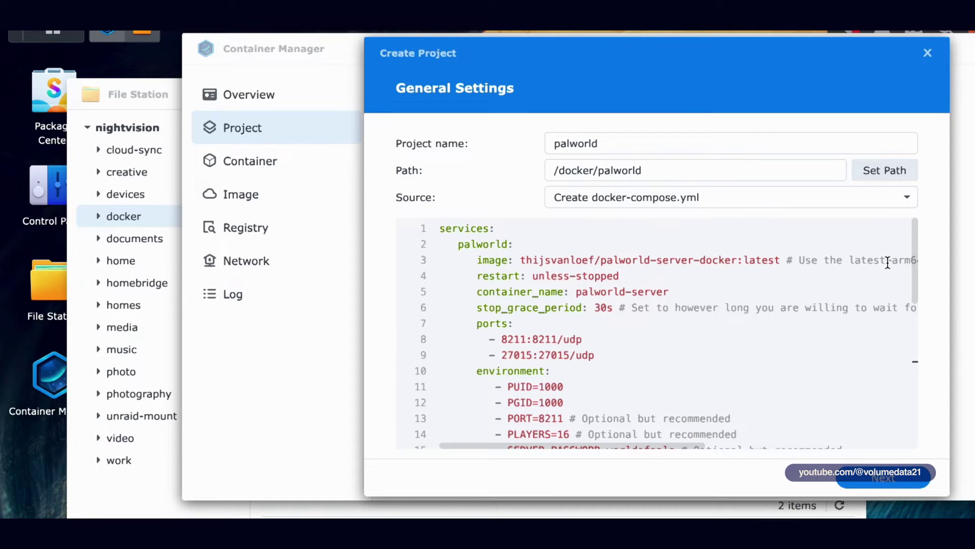
{"action": "left_click_drag", "start_coordinate": [466, 370], "coordinate": [551, 370]}
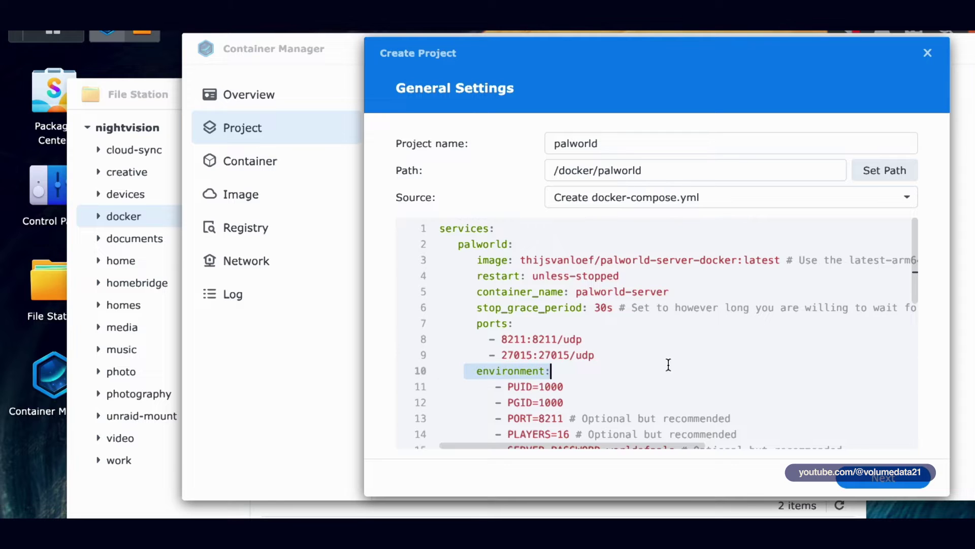
{"action": "scroll", "coordinate": [916, 249], "scroll_direction": "down", "scroll_amount": 1}
{"action": "left_click_drag", "start_coordinate": [917, 247], "coordinate": [920, 297]}
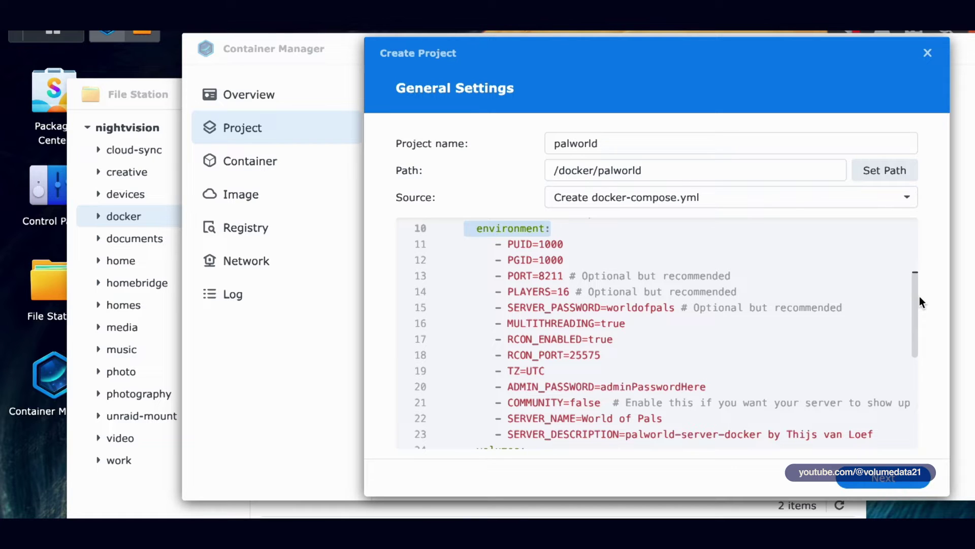
{"action": "left_click", "coordinate": [544, 244]}
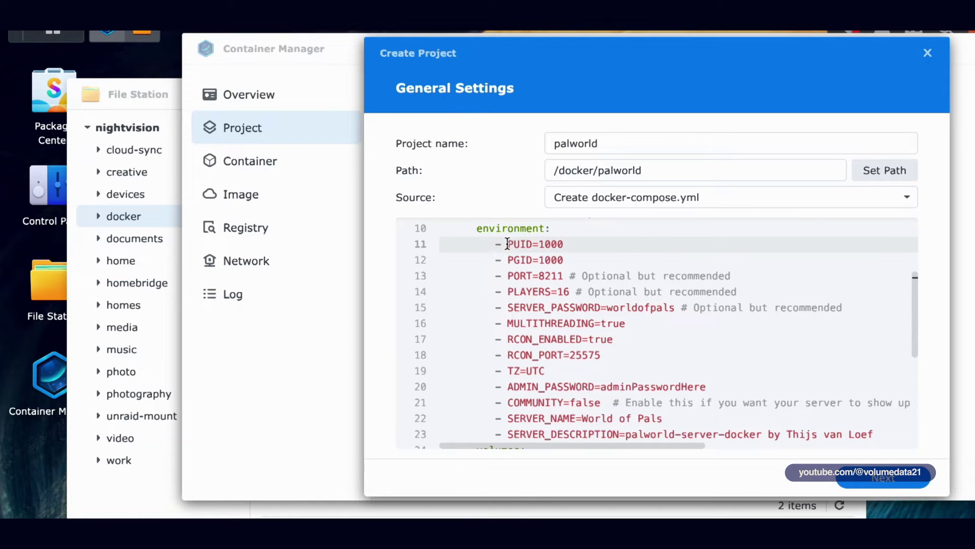
{"action": "left_click_drag", "start_coordinate": [506, 243], "coordinate": [559, 244]}
{"action": "left_click", "coordinate": [506, 260]}
{"action": "left_click_drag", "start_coordinate": [506, 260], "coordinate": [570, 259]}
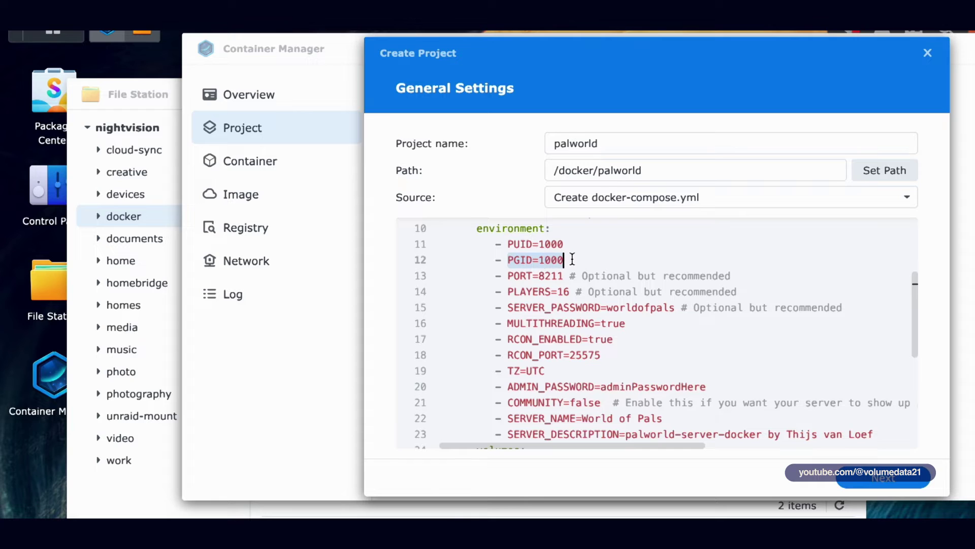
{"action": "left_click", "coordinate": [572, 259]}
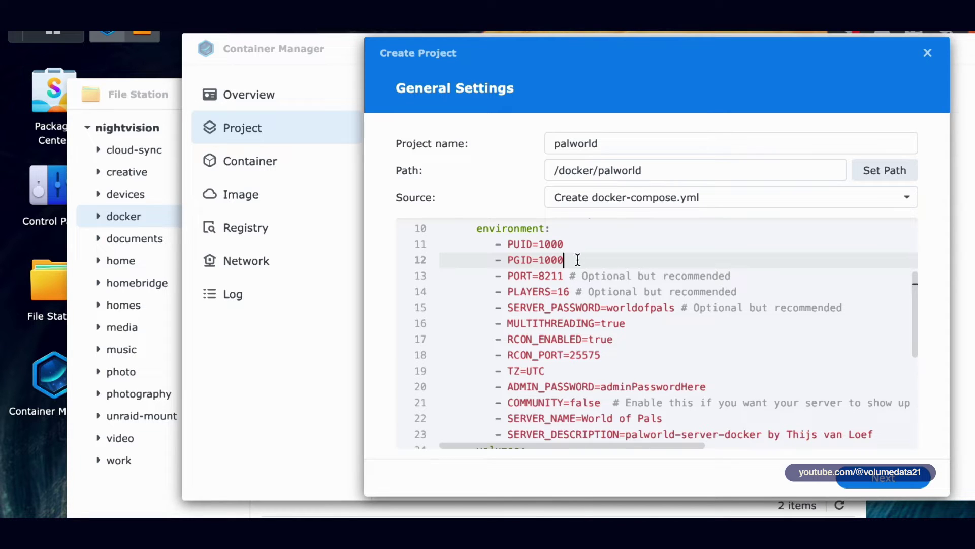
Step: In Control Panel's Task Scheduler, delete the existing 'Get ID 2' task
{"action": "left_click", "coordinate": [57, 190]}
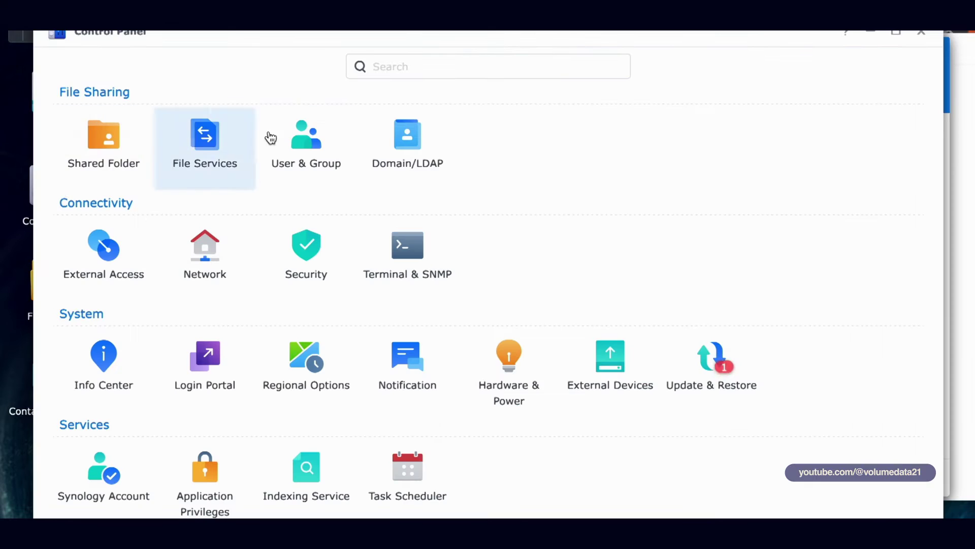
{"action": "left_click", "coordinate": [409, 471]}
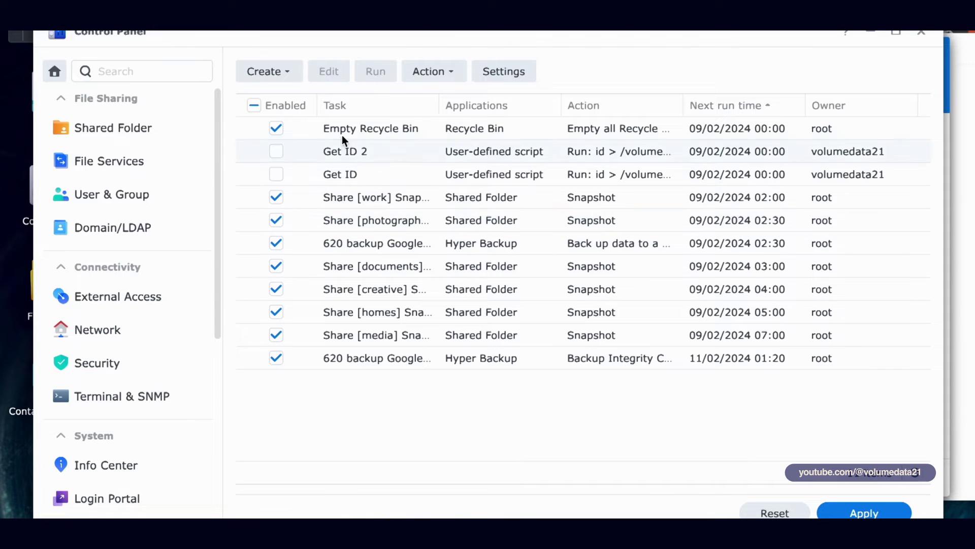
{"action": "right_click", "coordinate": [358, 159]}
{"action": "left_click", "coordinate": [383, 198]}
{"action": "left_click", "coordinate": [587, 299]}
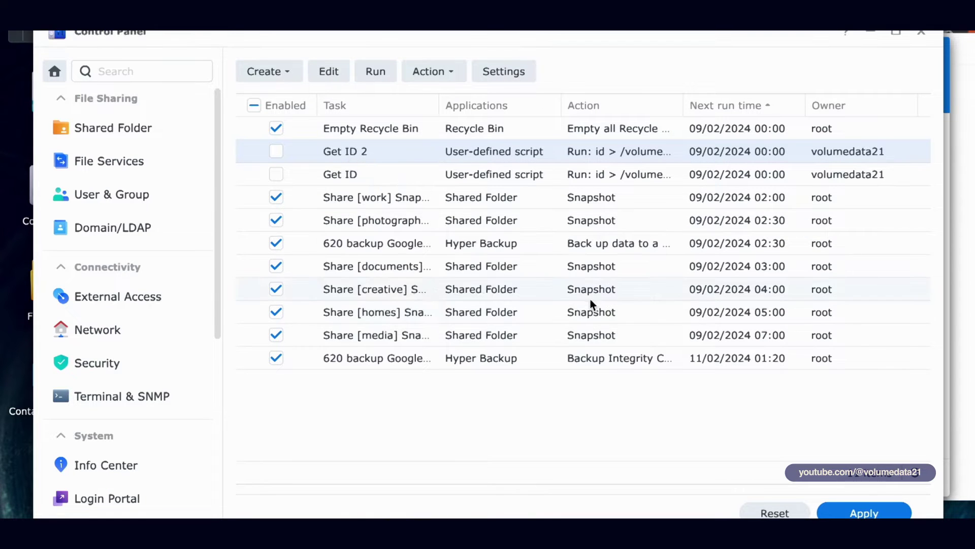
Step: Create a new scheduled task of type user-defined script
{"action": "left_click", "coordinate": [295, 76]}
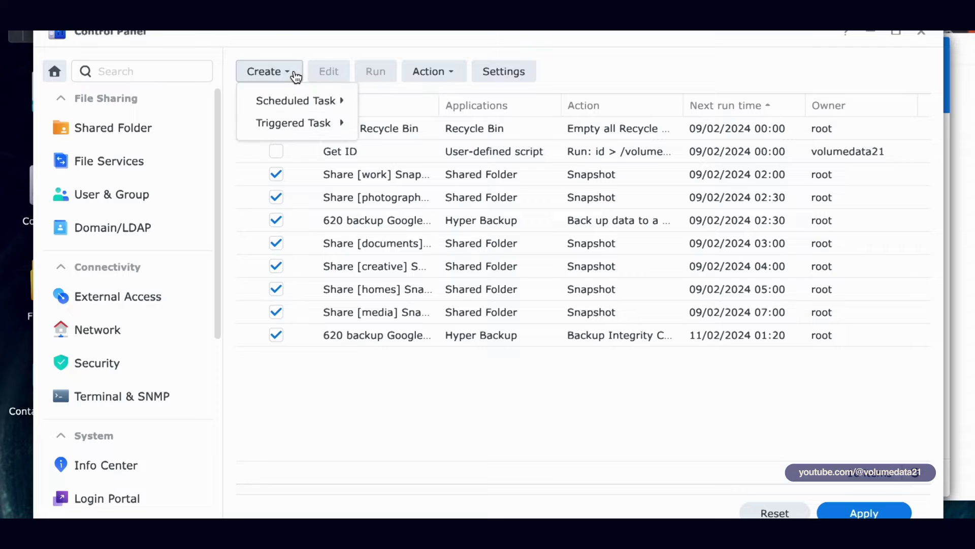
{"action": "mouse_move", "coordinate": [298, 102]}
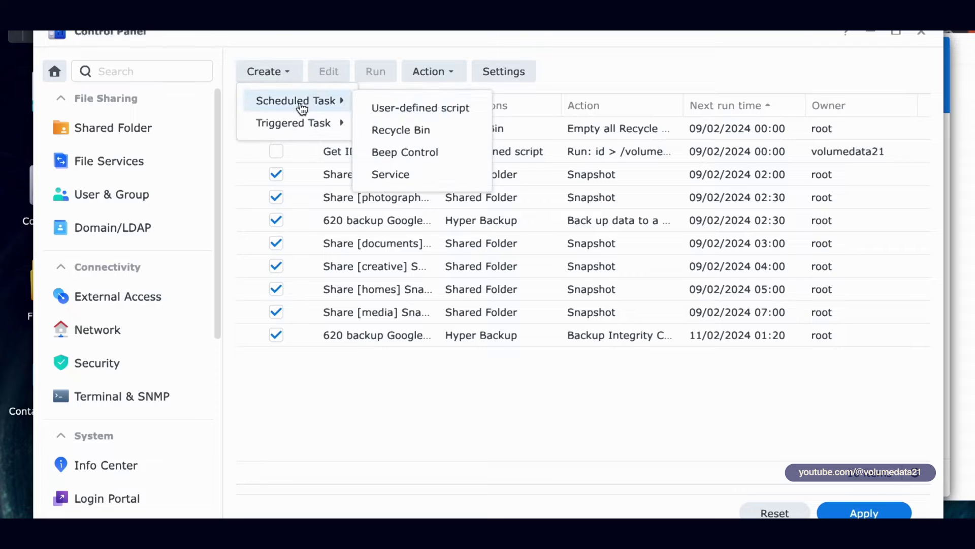
{"action": "left_click", "coordinate": [399, 109]}
Step: Name the task 'Get ID 2', disable it, and move to the Task Settings script box
{"action": "left_click_drag", "start_coordinate": [547, 159], "coordinate": [374, 155]}
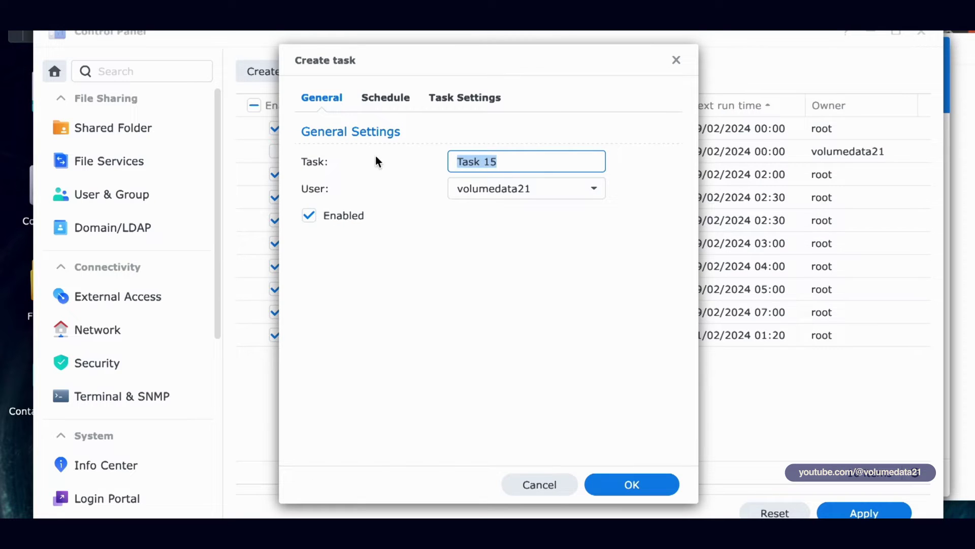
{"action": "type", "text": "Get ID 2"}
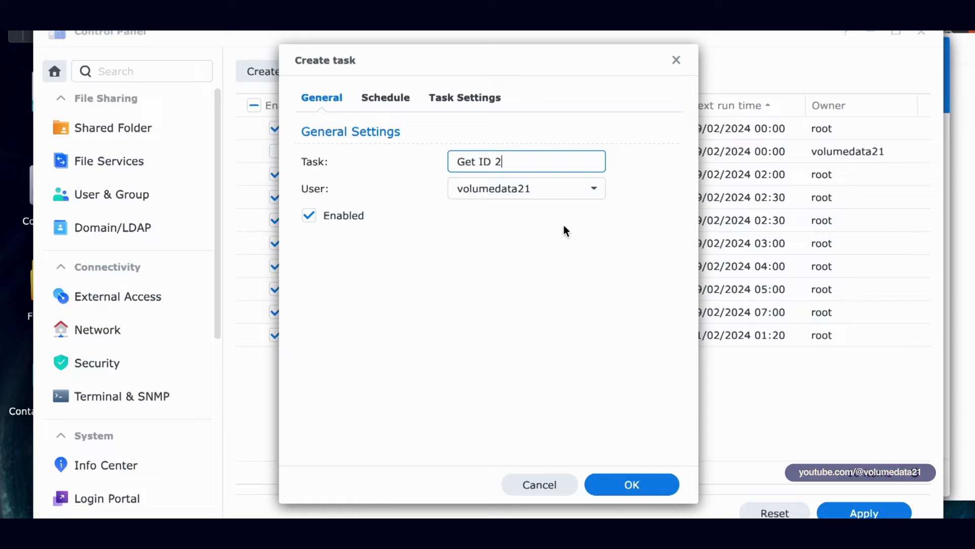
{"action": "left_click", "coordinate": [310, 217]}
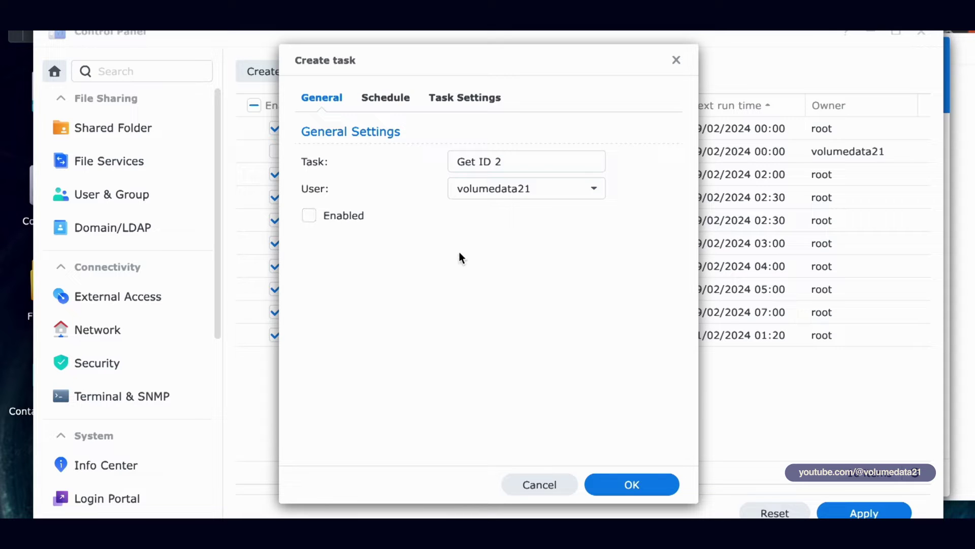
{"action": "left_click", "coordinate": [460, 102]}
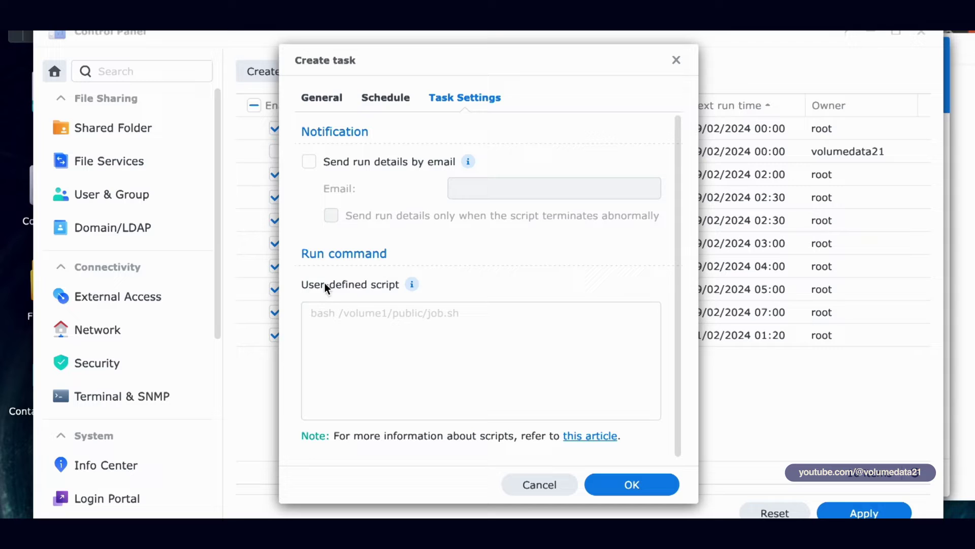
{"action": "left_click", "coordinate": [512, 339]}
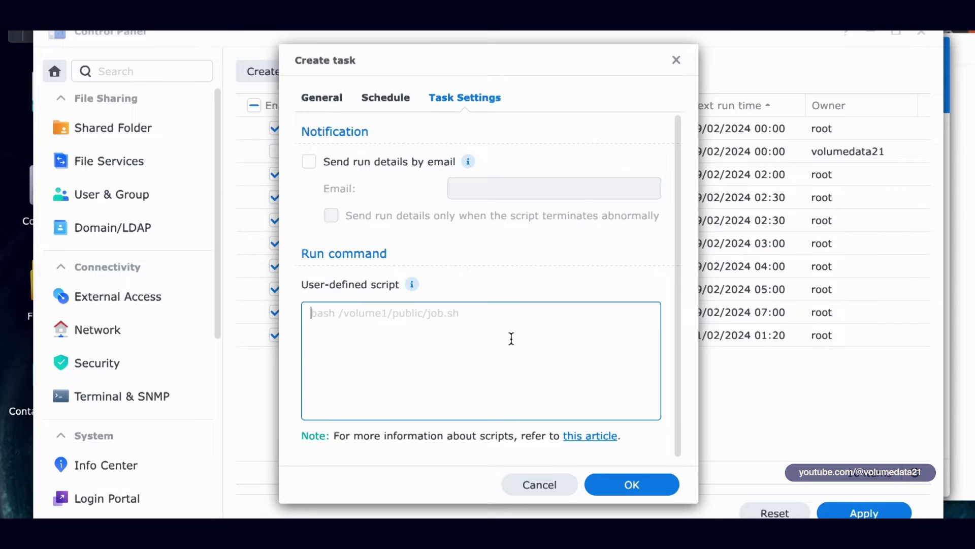
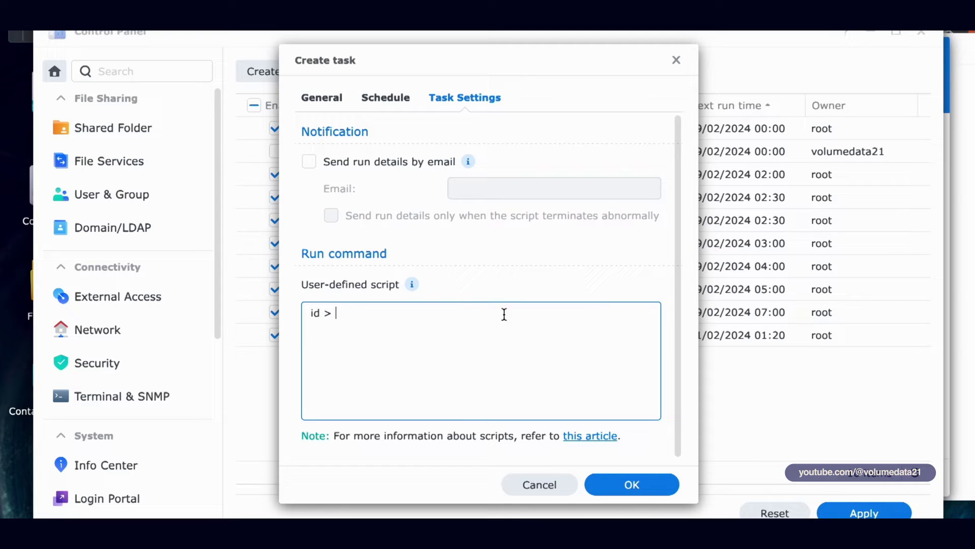
Step: Copy the docker share's location path, /volume1/docker, from its File Station properties
{"action": "left_click", "coordinate": [18, 289]}
{"action": "right_click", "coordinate": [133, 218]}
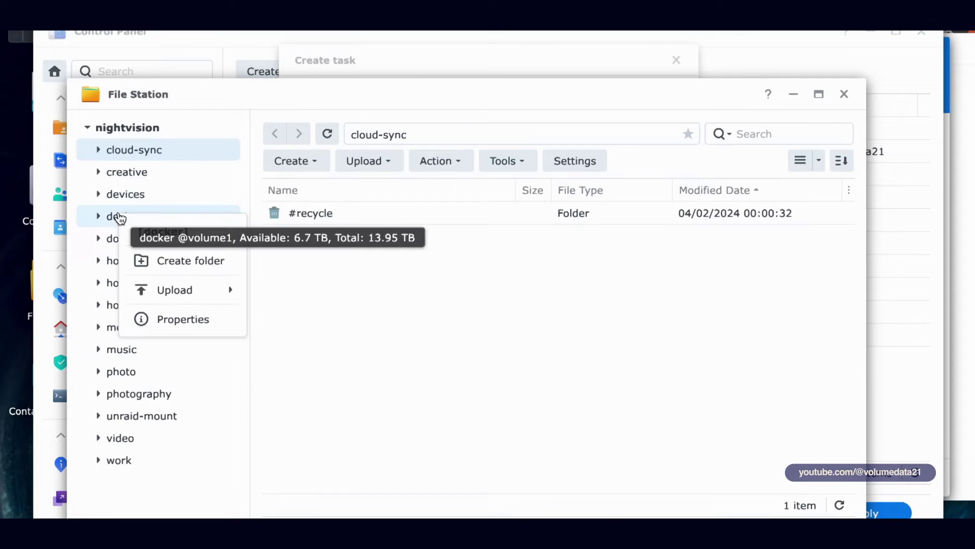
{"action": "left_click", "coordinate": [208, 319]}
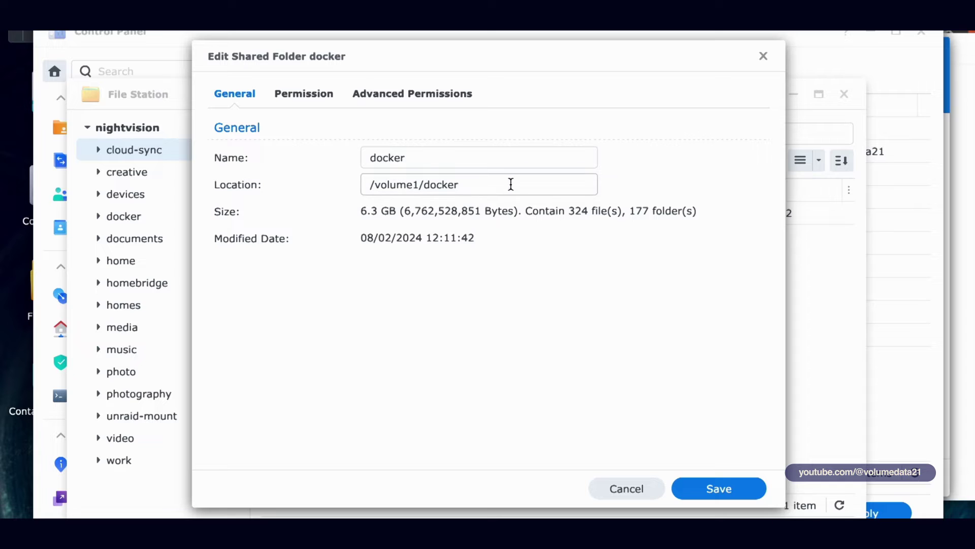
{"action": "left_click", "coordinate": [509, 184]}
{"action": "left_click_drag", "start_coordinate": [483, 187], "coordinate": [348, 191]}
{"action": "key", "text": "ctrl+c"}
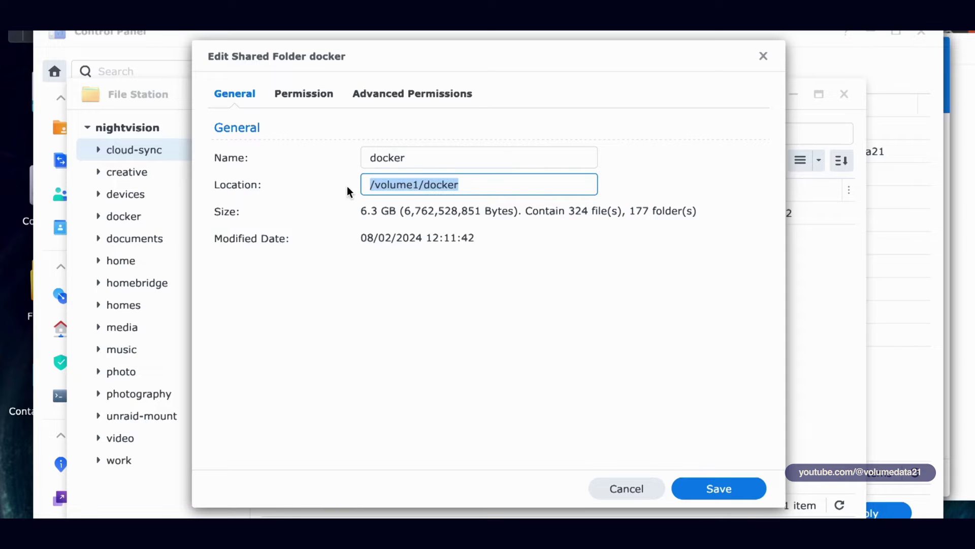
{"action": "left_click", "coordinate": [762, 57]}
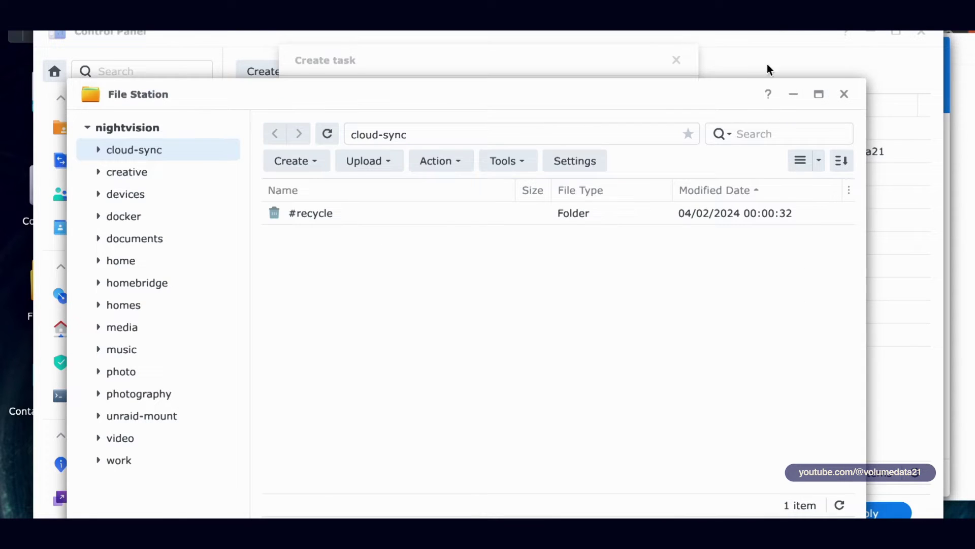
Step: Paste the path after 'id > ' so the user-defined script reads id > /volume1/docker
{"action": "left_click", "coordinate": [766, 64]}
{"action": "left_click", "coordinate": [515, 335]}
{"action": "key", "text": "ctrl+v"}
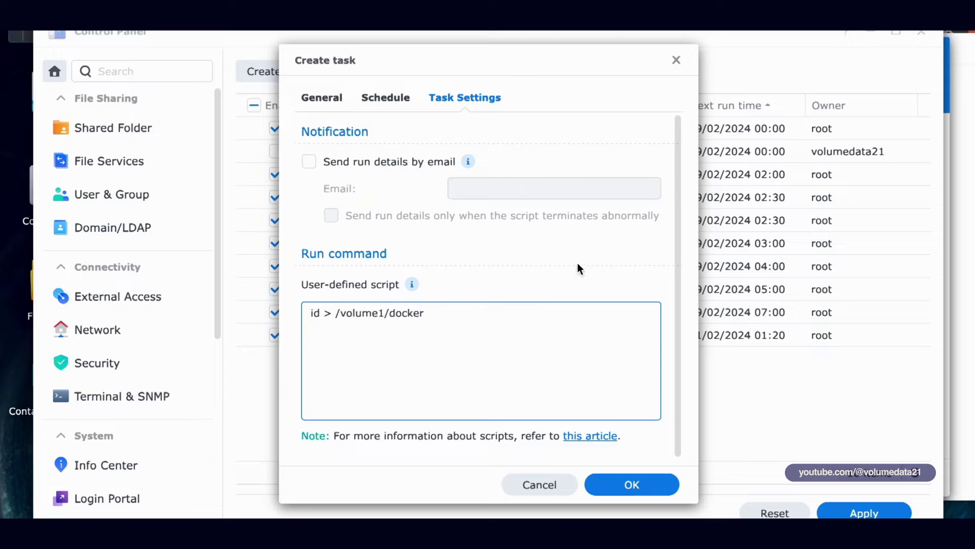
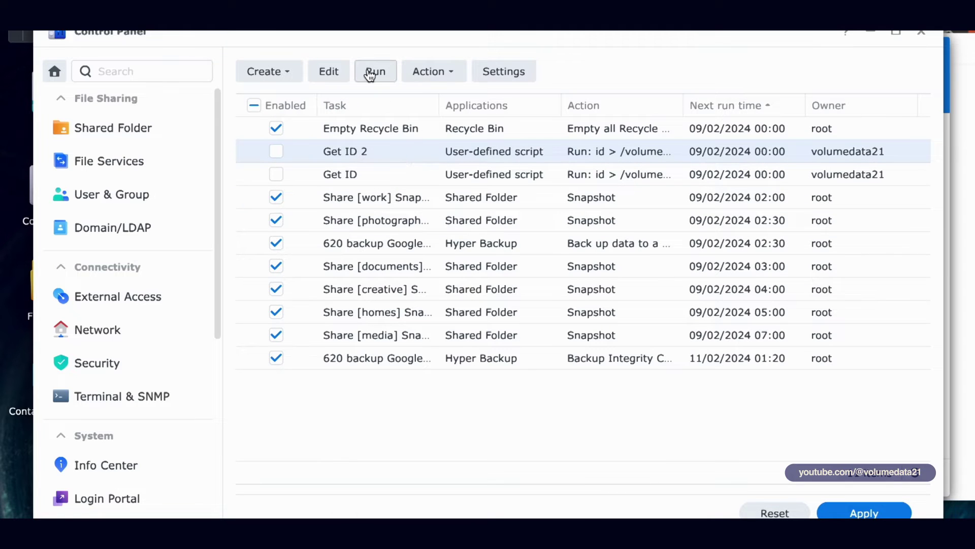
Step: Run the Get ID 2 scheduled task immediately and confirm it
{"action": "left_click", "coordinate": [369, 70]}
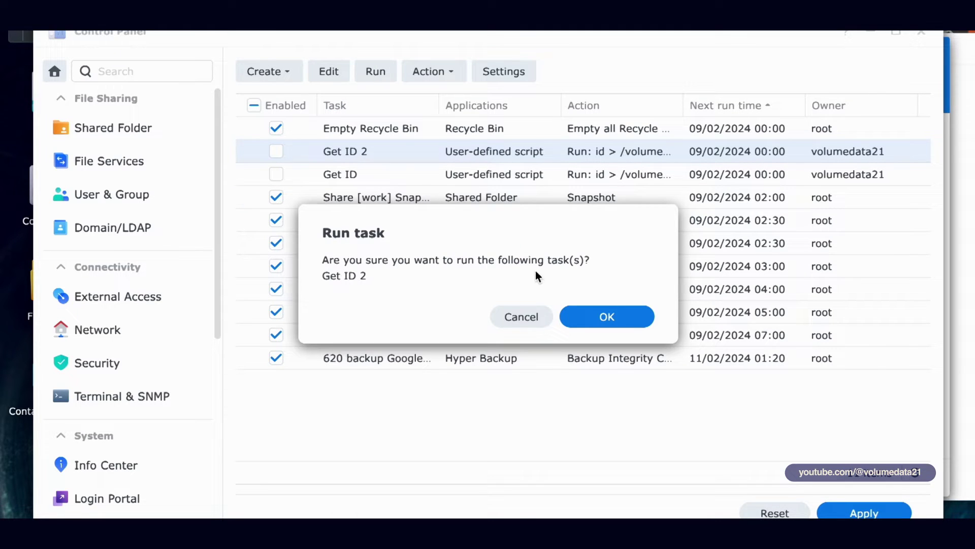
{"action": "left_click", "coordinate": [608, 311]}
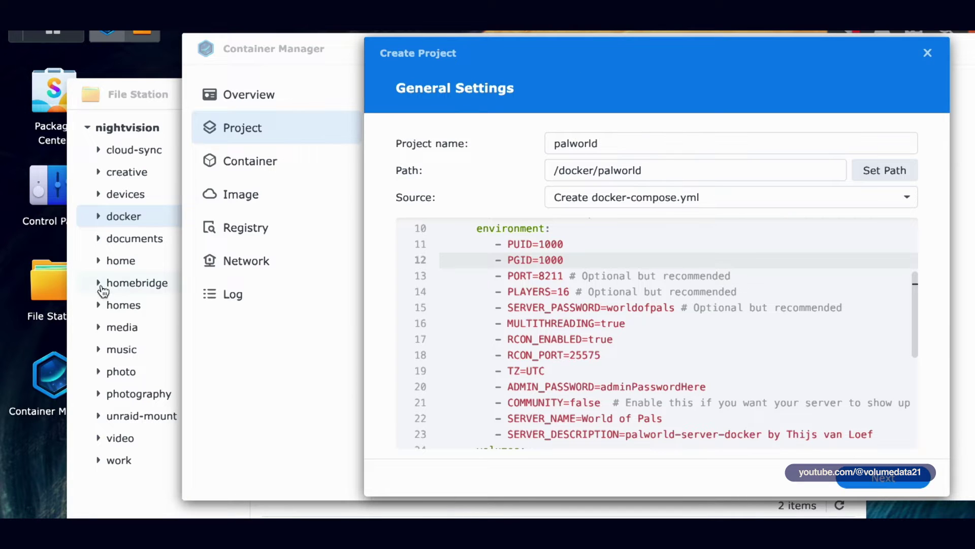
Step: Open id.txt from the docker shared folder in File Station
{"action": "left_click", "coordinate": [49, 294]}
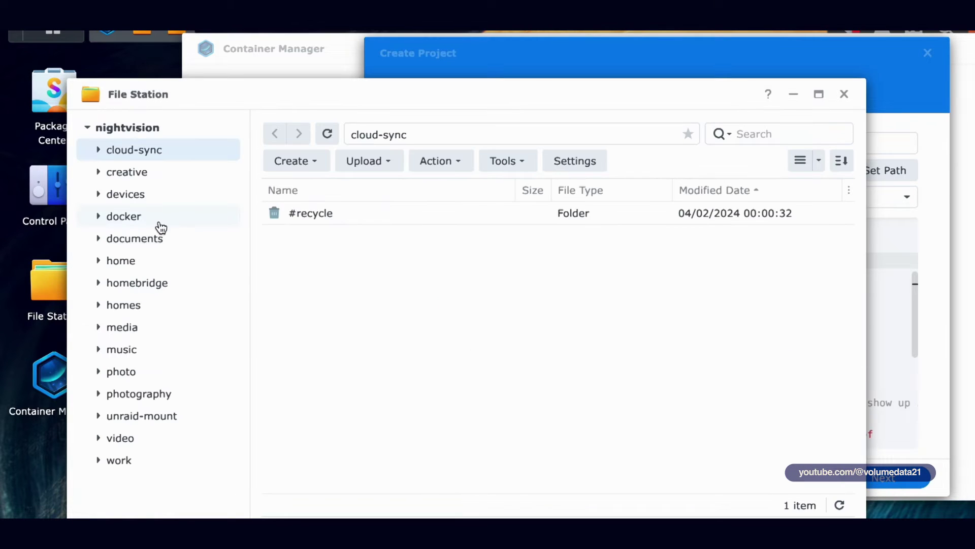
{"action": "left_click", "coordinate": [161, 226]}
{"action": "left_click", "coordinate": [151, 199]}
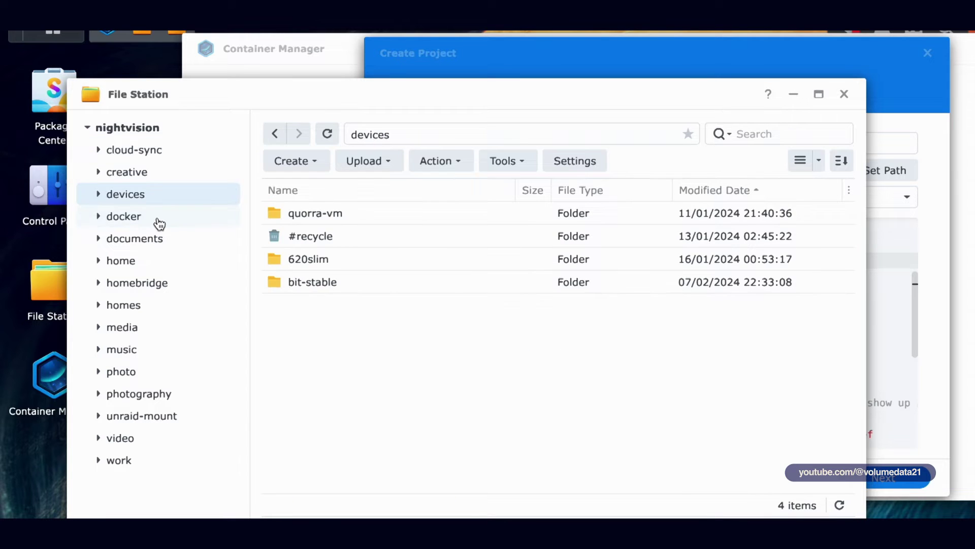
{"action": "left_click", "coordinate": [159, 222]}
{"action": "double_click", "coordinate": [309, 262]}
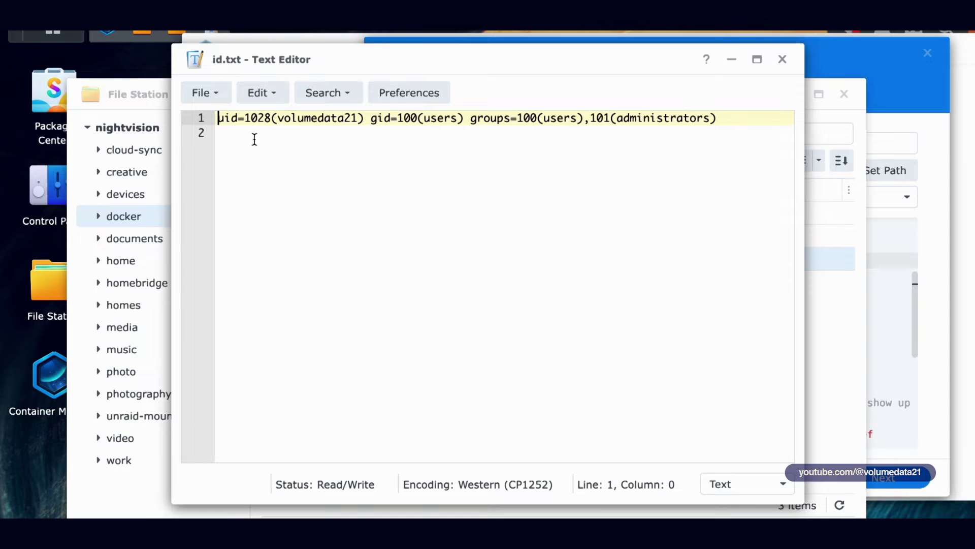
Step: Copy the user id from id.txt into PUID, set PGID to 100, and close id.txt
{"action": "double_click", "coordinate": [258, 118]}
{"action": "key", "text": "ctrl+c"}
{"action": "left_click", "coordinate": [889, 259]}
{"action": "double_click", "coordinate": [556, 244]}
{"action": "key", "text": "ctrl+v"}
{"action": "left_click", "coordinate": [563, 260]}
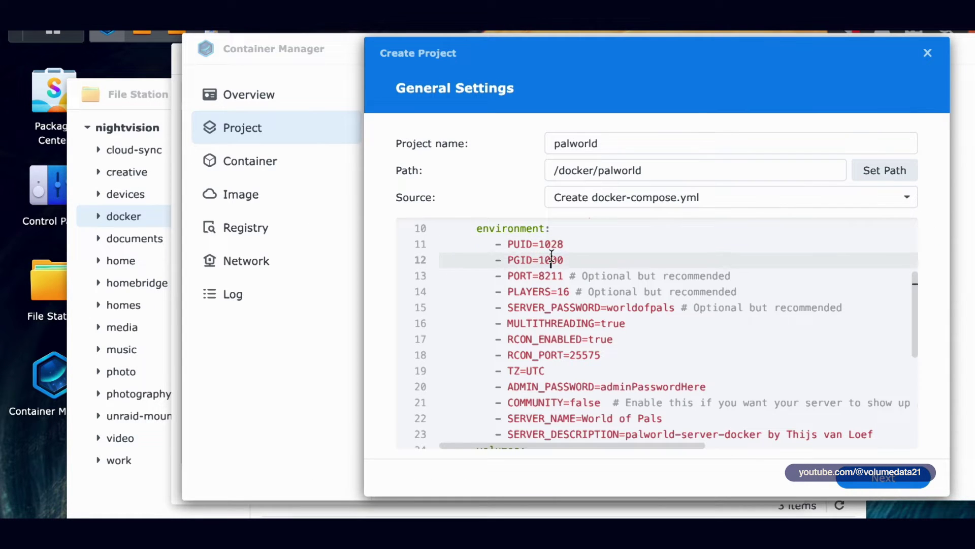
{"action": "key", "text": "BackSpace"}
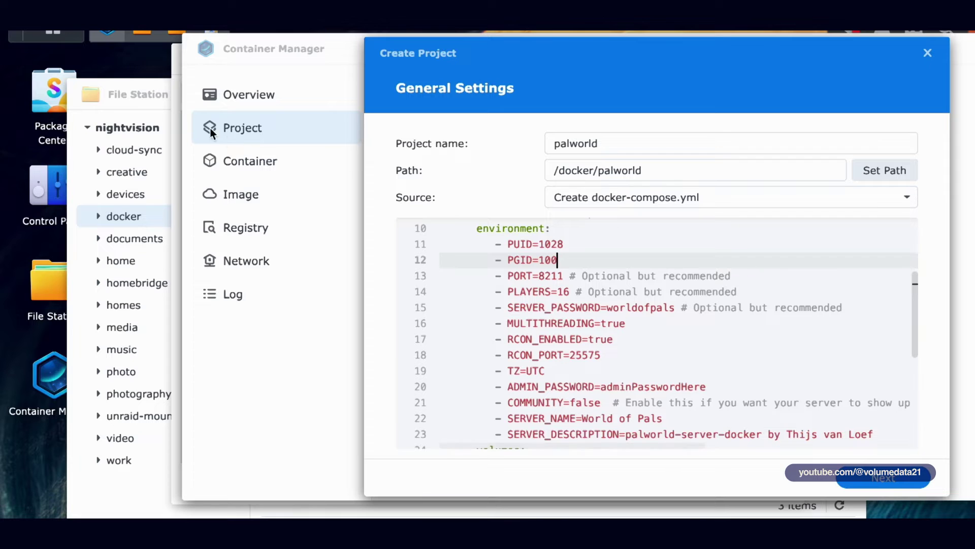
{"action": "left_click", "coordinate": [176, 73]}
{"action": "double_click", "coordinate": [412, 118]}
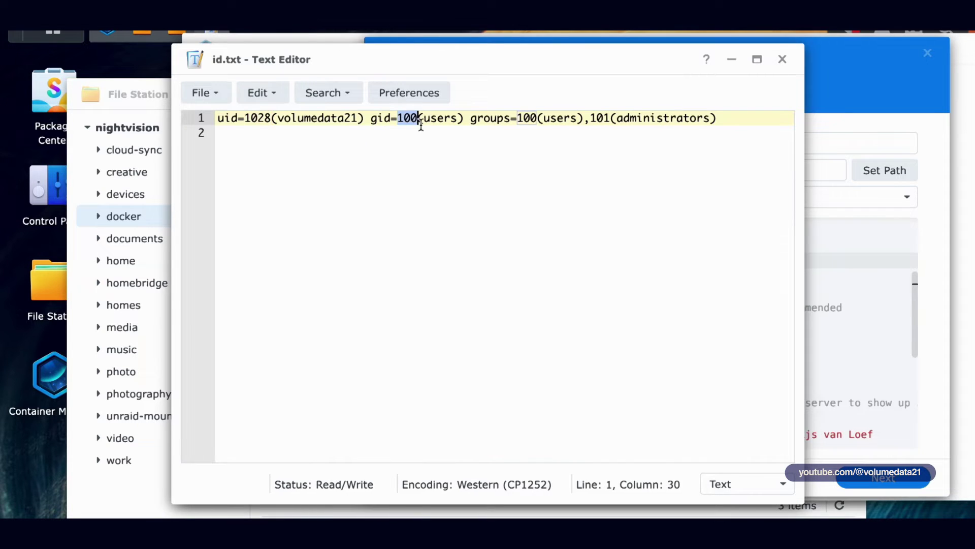
{"action": "left_click", "coordinate": [784, 63]}
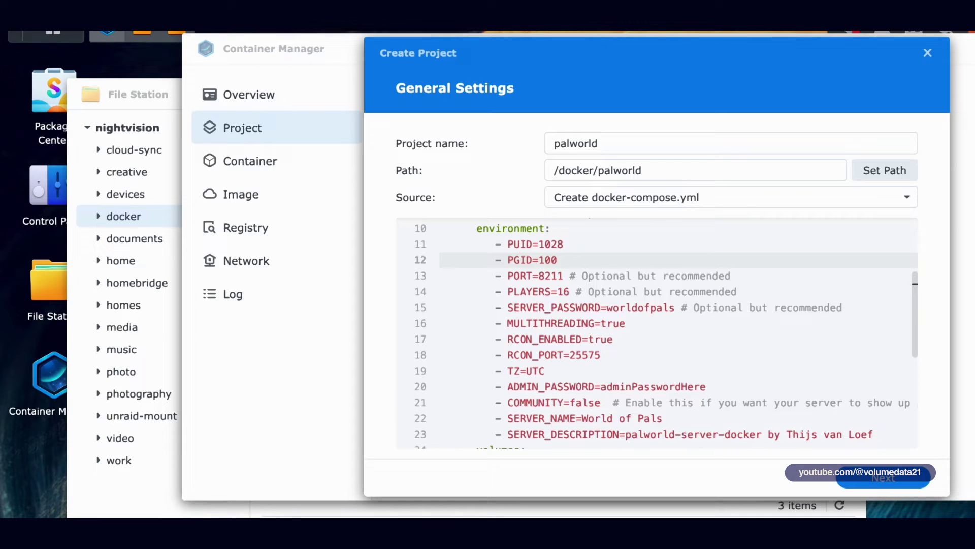
Step: Run id in a terminal to confirm uid 1028 and gid 100
{"action": "key", "text": "super+Tab"}
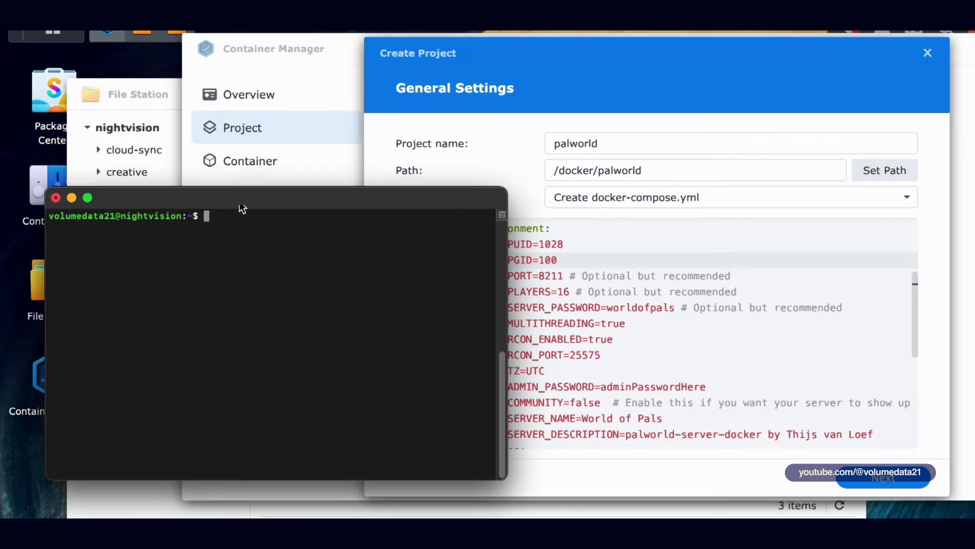
{"action": "type", "text": "id"}
{"action": "key", "text": "Return"}
{"action": "triple_click", "coordinate": [227, 228]}
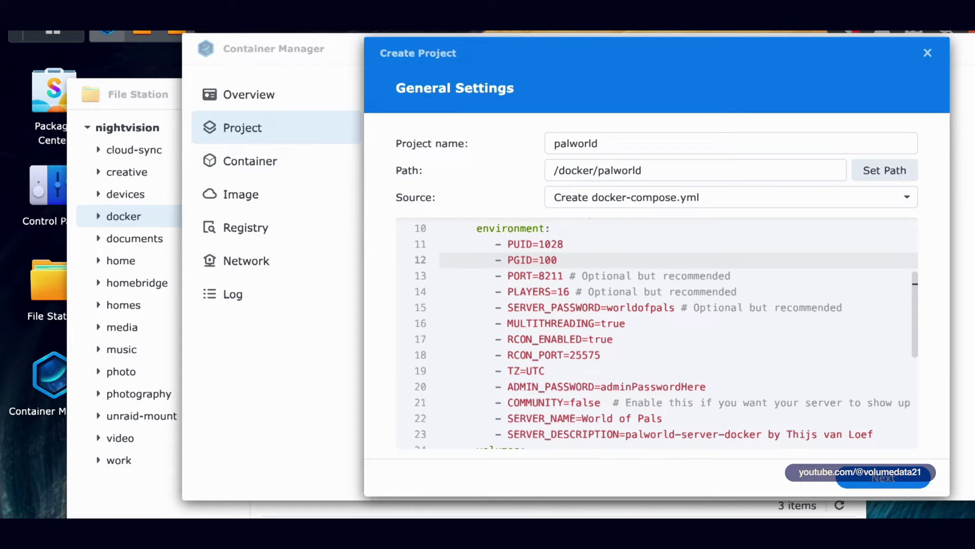
{"action": "left_click", "coordinate": [608, 260]}
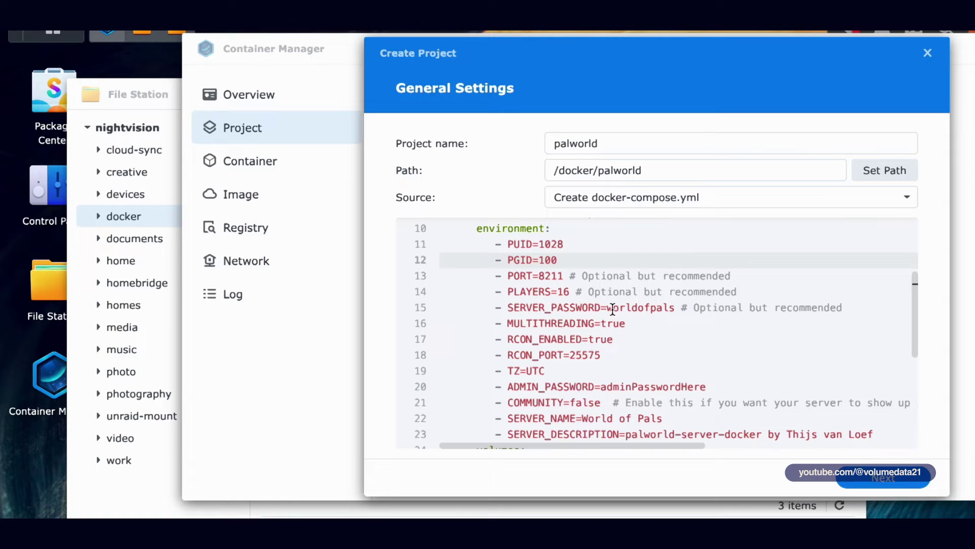
Step: Replace the sample SERVER_PASSWORD value with your own server password
{"action": "left_click_drag", "start_coordinate": [607, 307], "coordinate": [675, 311]}
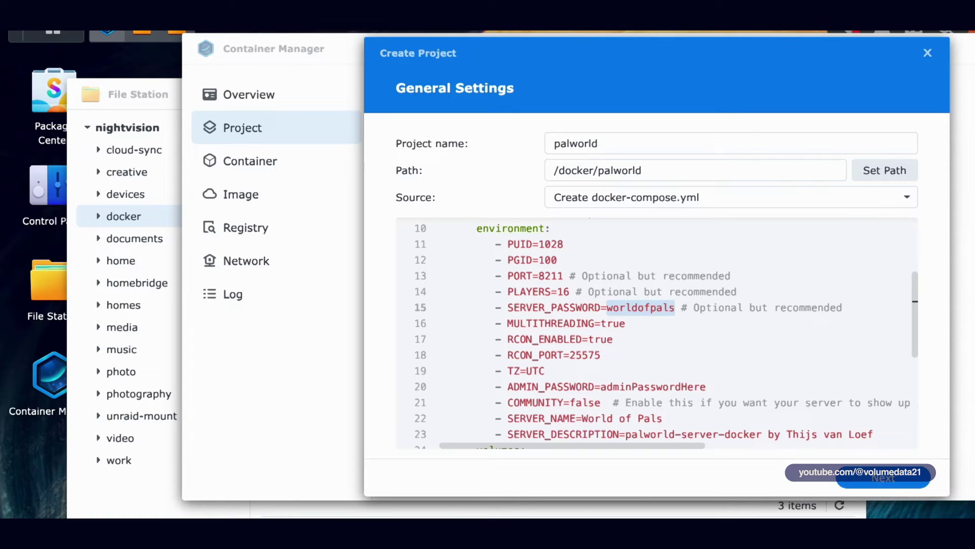
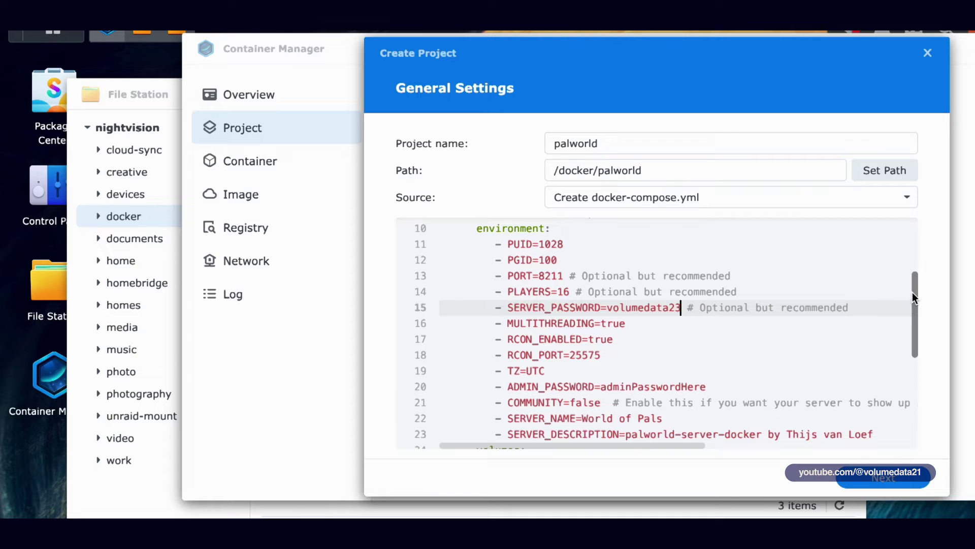
{"action": "left_click_drag", "start_coordinate": [913, 293], "coordinate": [914, 305]}
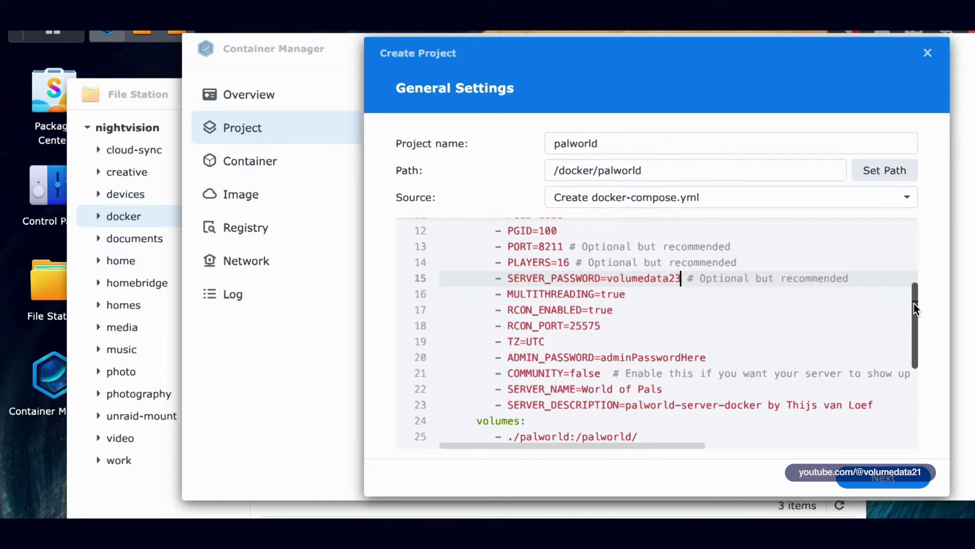
Step: Change the TZ value from UTC to America/New_York
{"action": "left_click", "coordinate": [516, 342]}
{"action": "double_click", "coordinate": [537, 341]}
{"action": "type", "text": "Ame"}
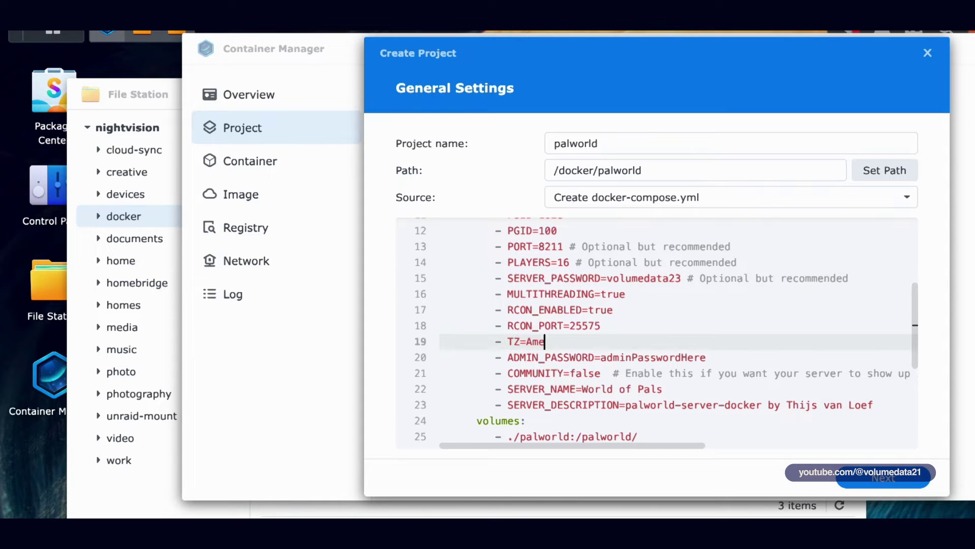
{"action": "type", "text": "rica/New_Yor"}
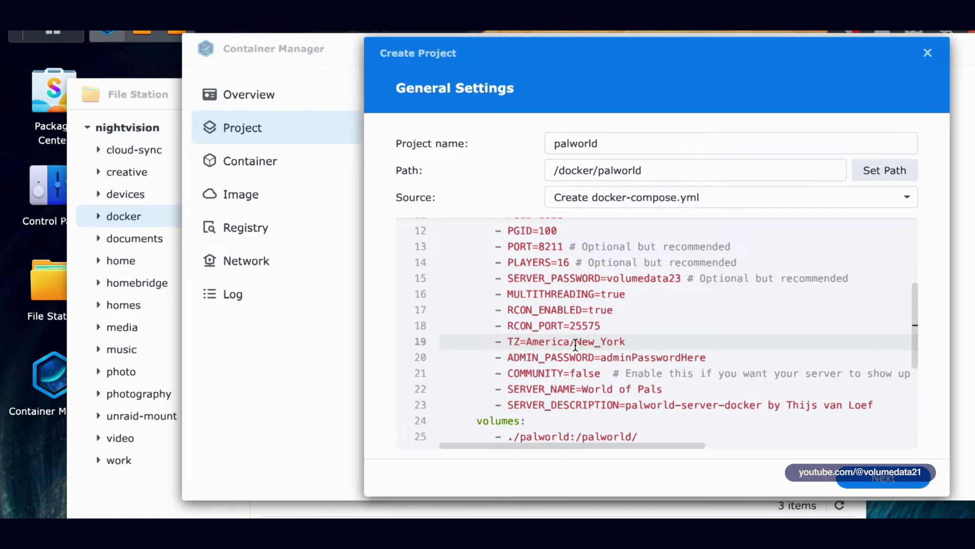
{"action": "type", "text": "k"}
{"action": "left_click_drag", "start_coordinate": [576, 345], "coordinate": [713, 339]}
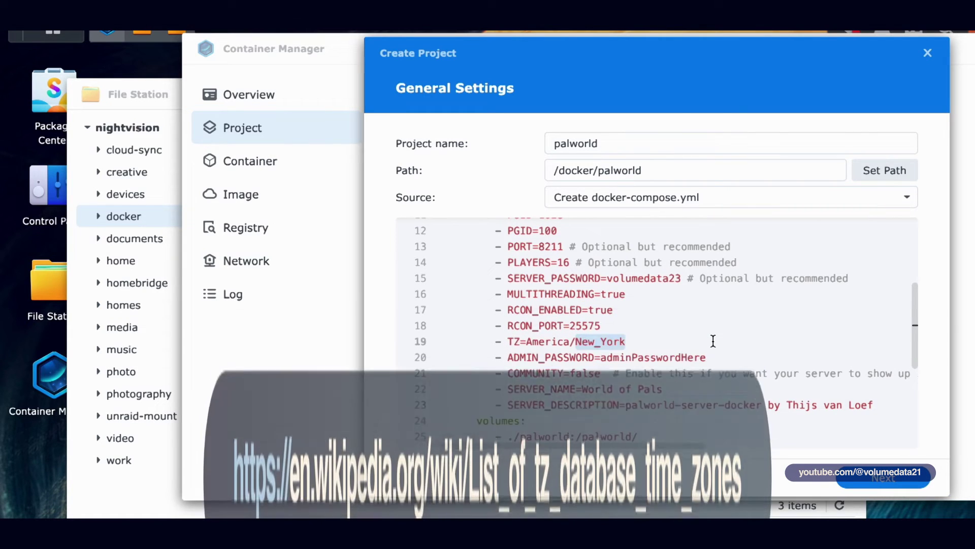
{"action": "left_click", "coordinate": [556, 341]}
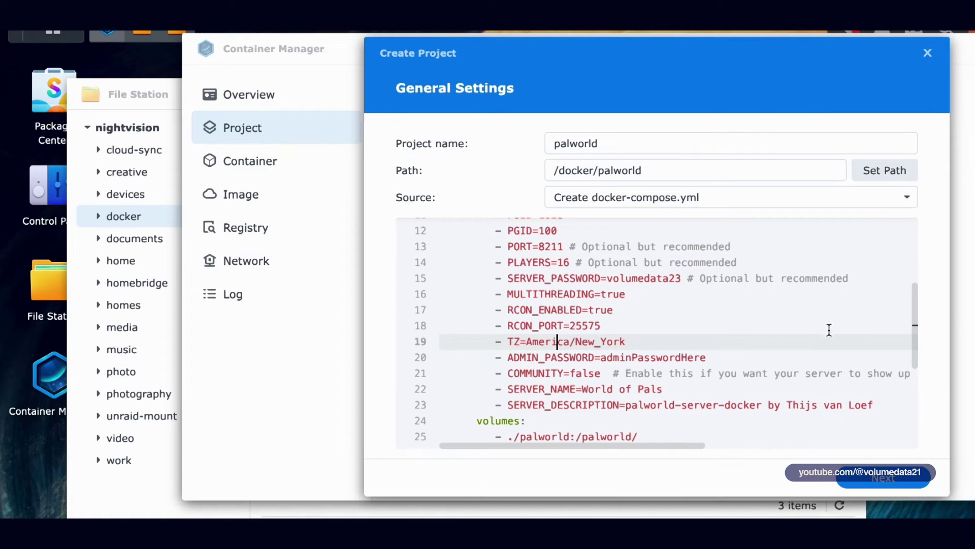
{"action": "left_click_drag", "start_coordinate": [914, 311], "coordinate": [914, 324]}
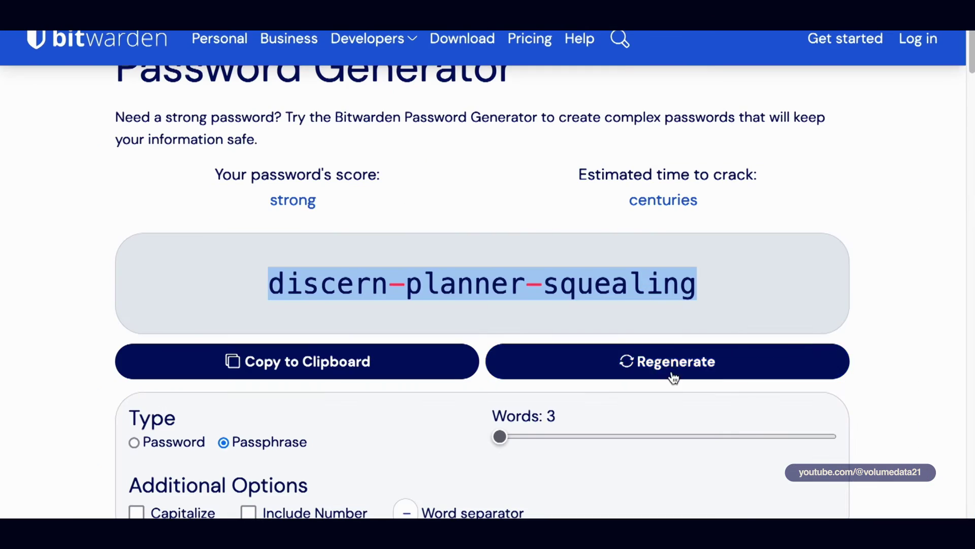
Step: Regenerate the Bitwarden passphrase several times, then copy the chosen three-word passphrase
{"action": "left_click", "coordinate": [674, 379]}
{"action": "left_click", "coordinate": [674, 378]}
{"action": "scroll", "coordinate": [616, 247], "scroll_direction": "up", "scroll_amount": 1}
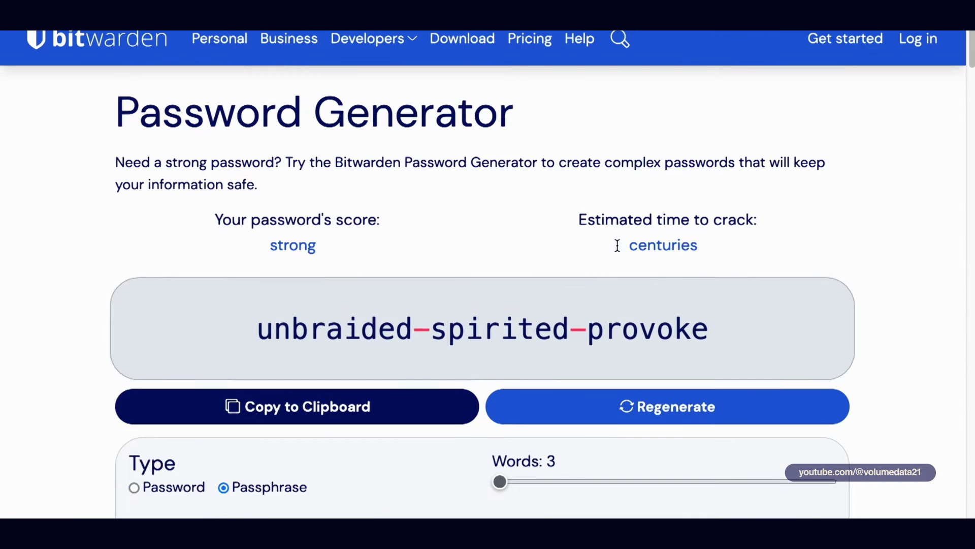
{"action": "scroll", "coordinate": [616, 246], "scroll_direction": "down", "scroll_amount": 1}
{"action": "left_click", "coordinate": [159, 443]}
{"action": "left_click", "coordinate": [282, 445]}
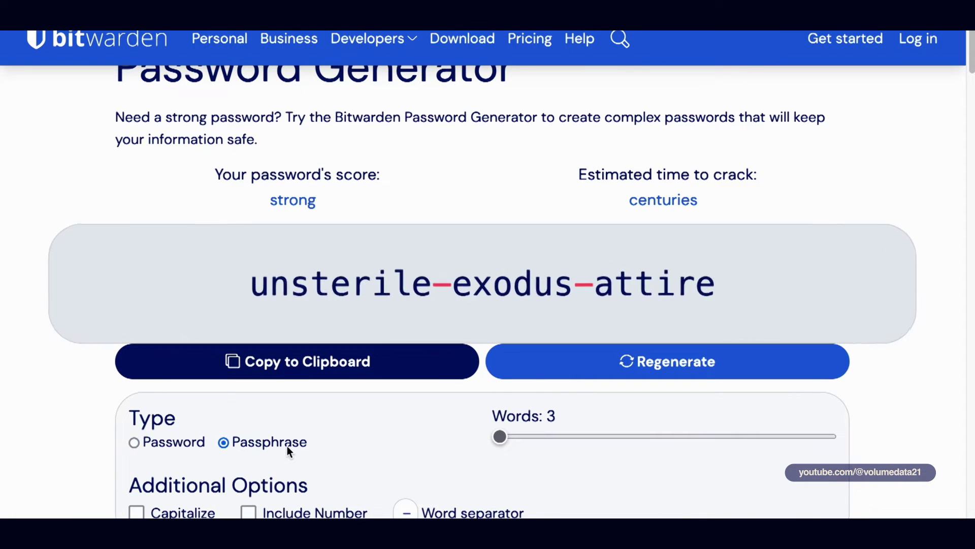
{"action": "left_click", "coordinate": [599, 365]}
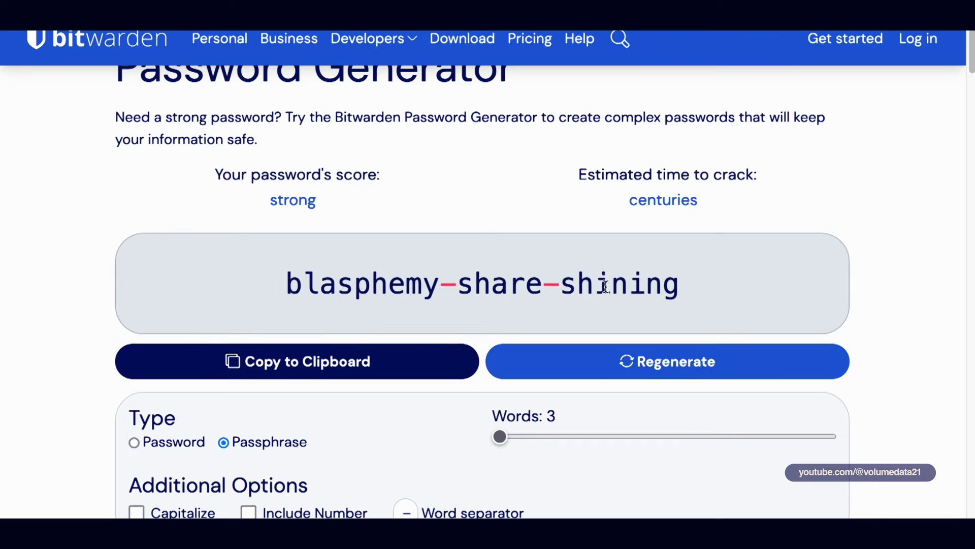
{"action": "left_click", "coordinate": [429, 361]}
{"action": "key", "text": "ctrl+c"}
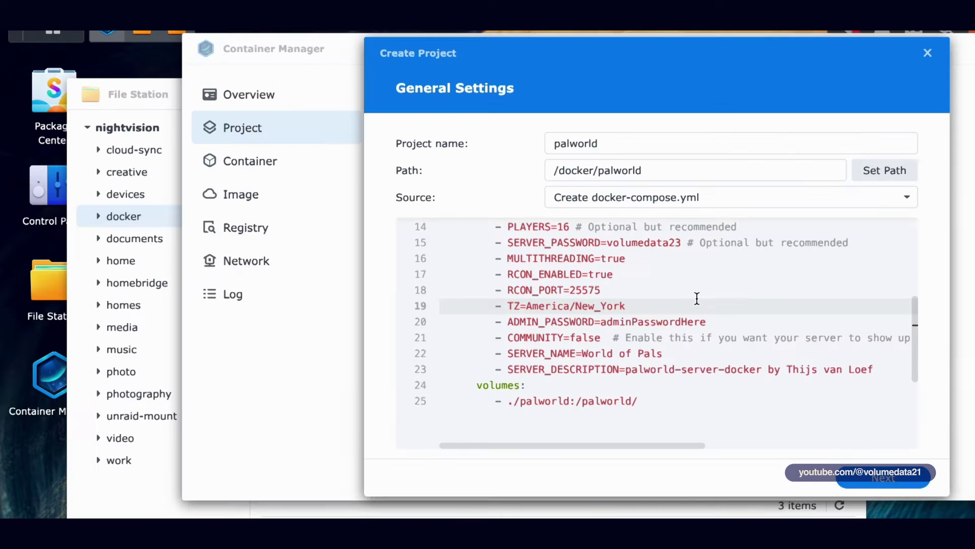
Step: Paste the generated passphrase as the admin password on line 20
{"action": "left_click_drag", "start_coordinate": [602, 321], "coordinate": [706, 322]}
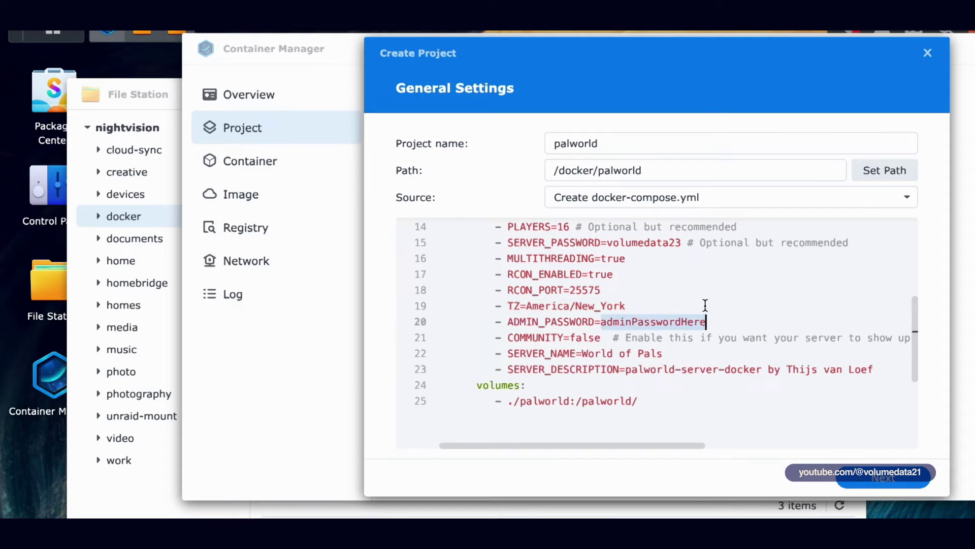
{"action": "key", "text": "ctrl+v"}
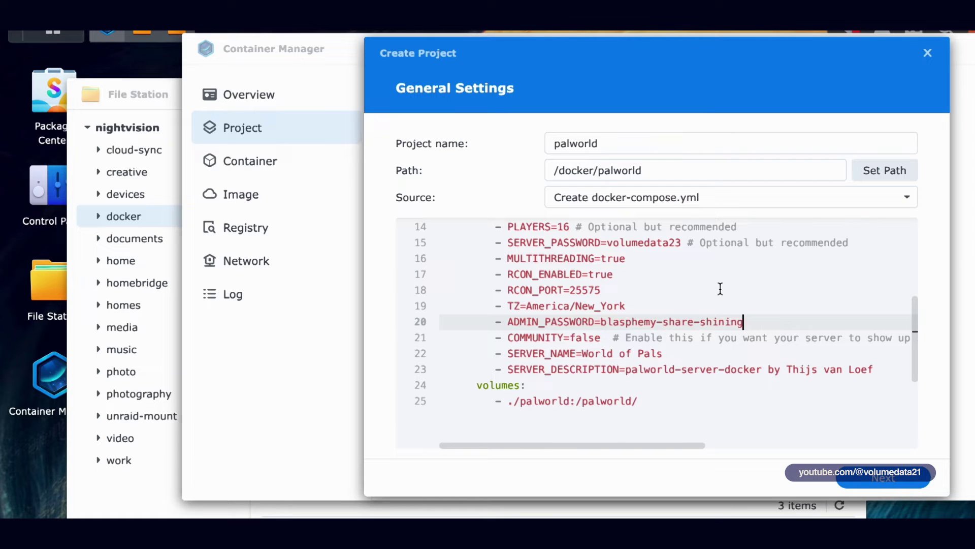
{"action": "key", "text": "Down"}
{"action": "key", "text": "Left"}
{"action": "key", "text": "Left"}
{"action": "key", "text": "Left"}
{"action": "key", "text": "Left"}
{"action": "key", "text": "Left"}
{"action": "key", "text": "Left"}
{"action": "key", "text": "Left"}
{"action": "key", "text": "Left"}
{"action": "key", "text": "Left"}
{"action": "key", "text": "Left"}
{"action": "key", "text": "Left"}
{"action": "key", "text": "Left"}
{"action": "key", "text": "Left"}
{"action": "key", "text": "Left"}
{"action": "key", "text": "Left"}
{"action": "key", "text": "Left"}
{"action": "key", "text": "Left"}
{"action": "key", "text": "Left"}
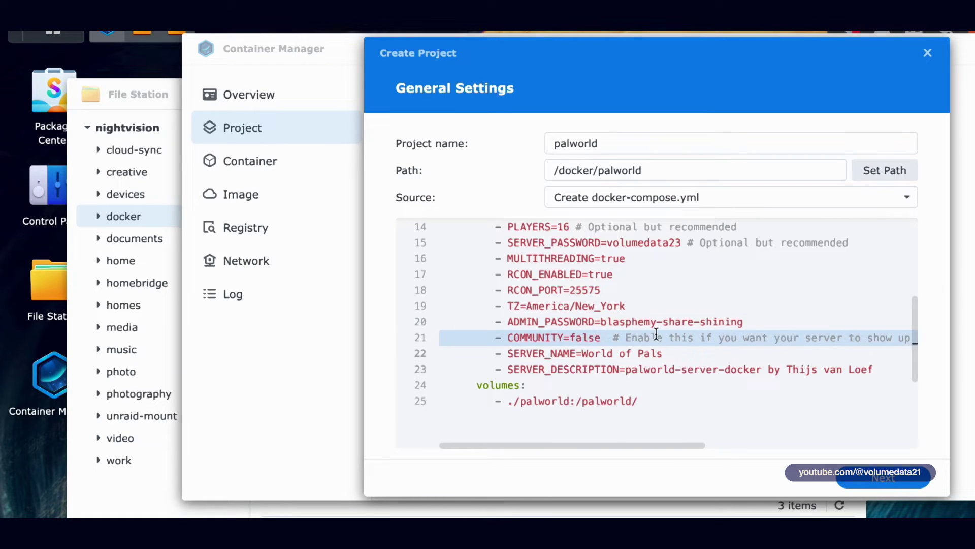
{"action": "key", "text": "ctrl+shift+Left"}
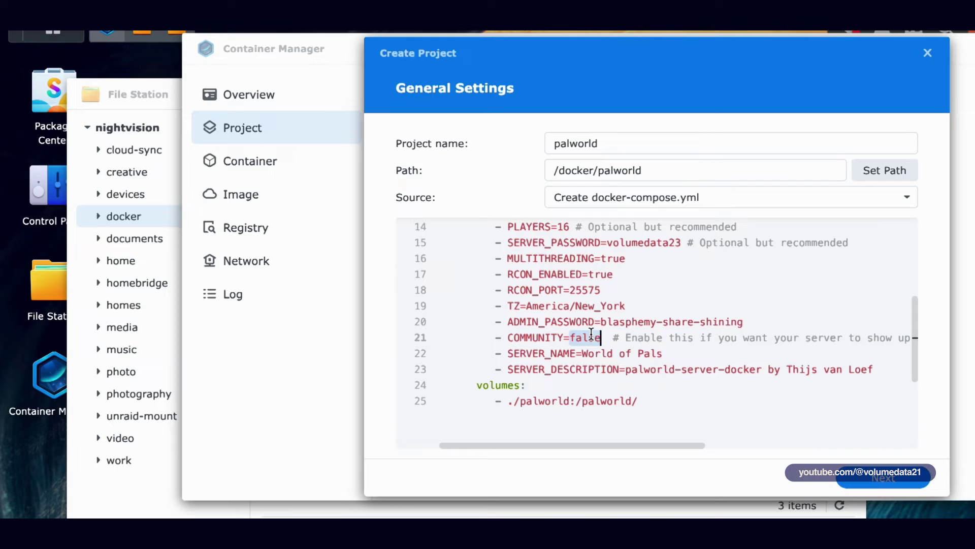
Step: Change SERVER_NAME from World of Pals to Volume 21's Server
{"action": "left_click", "coordinate": [592, 365]}
{"action": "left_click_drag", "start_coordinate": [586, 353], "coordinate": [677, 350]}
{"action": "type", "text": "z"}
{"action": "key", "text": "BackSpace"}
{"action": "type", "text": "Volume"}
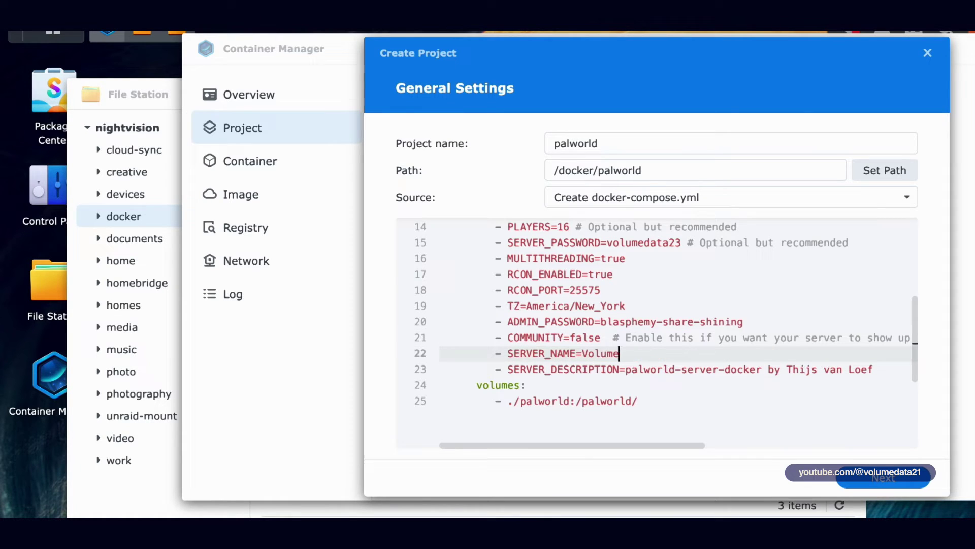
{"action": "type", "text": " 21's Server"}
Step: Replace the server description with 'A lengthy youtube tutorial server'
{"action": "left_click_drag", "start_coordinate": [631, 368], "coordinate": [885, 361]}
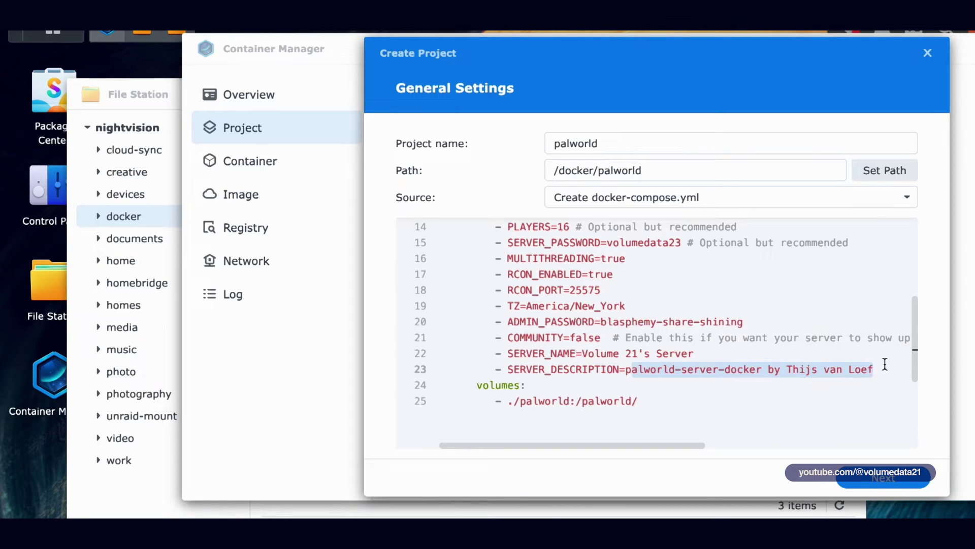
{"action": "key", "text": "BackSpace"}
{"action": "key", "text": "BackSpace"}
{"action": "type", "text": "A lengthy "}
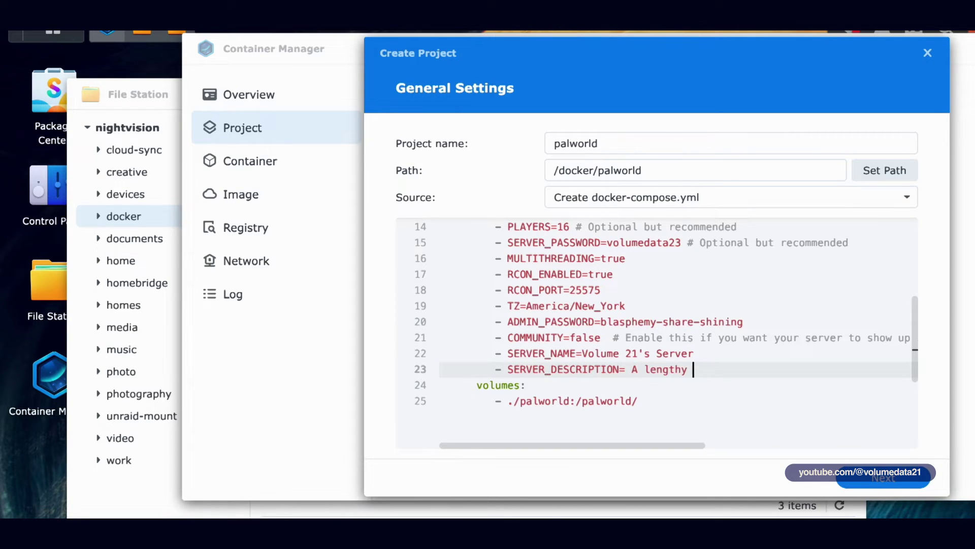
{"action": "type", "text": "youtube tutorial server"}
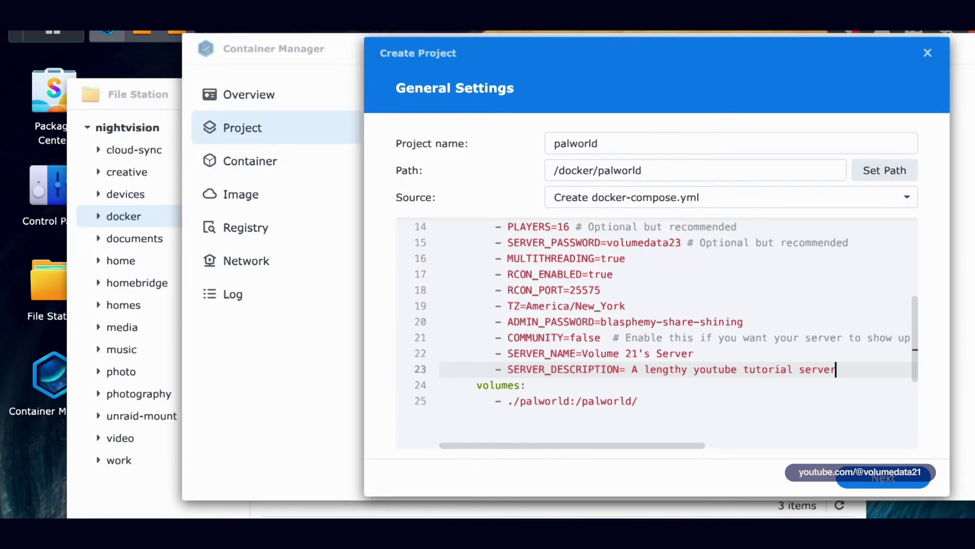
{"action": "scroll", "coordinate": [725, 343], "scroll_direction": "up", "scroll_amount": 1}
{"action": "scroll", "coordinate": [716, 342], "scroll_direction": "down", "scroll_amount": 2}
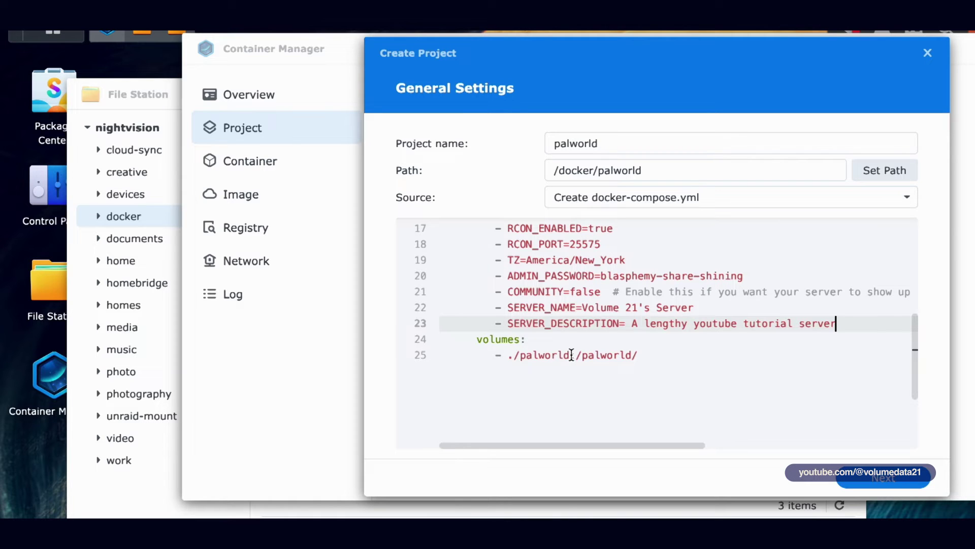
{"action": "left_click", "coordinate": [569, 354]}
{"action": "left_click_drag", "start_coordinate": [508, 355], "coordinate": [655, 355]}
{"action": "left_click", "coordinate": [655, 355]}
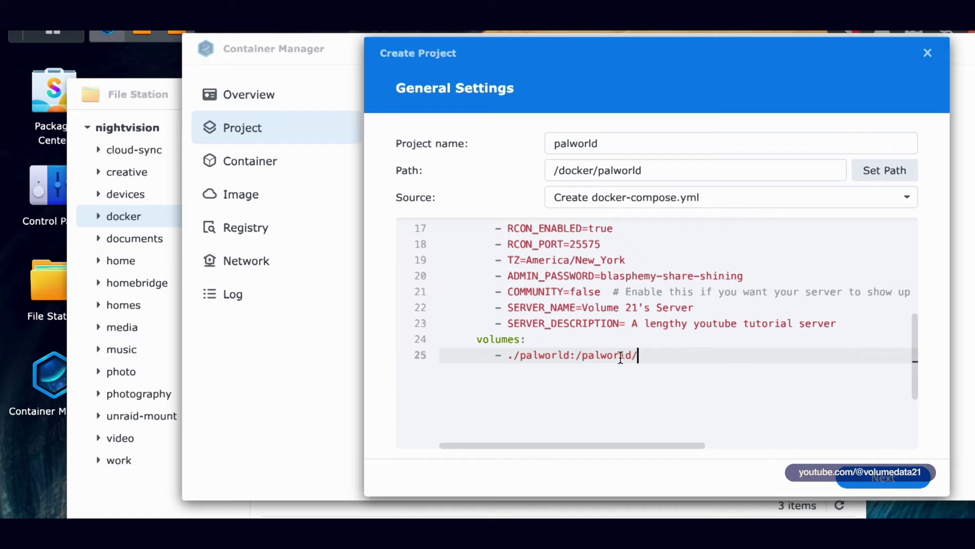
{"action": "left_click_drag", "start_coordinate": [576, 355], "coordinate": [647, 356]}
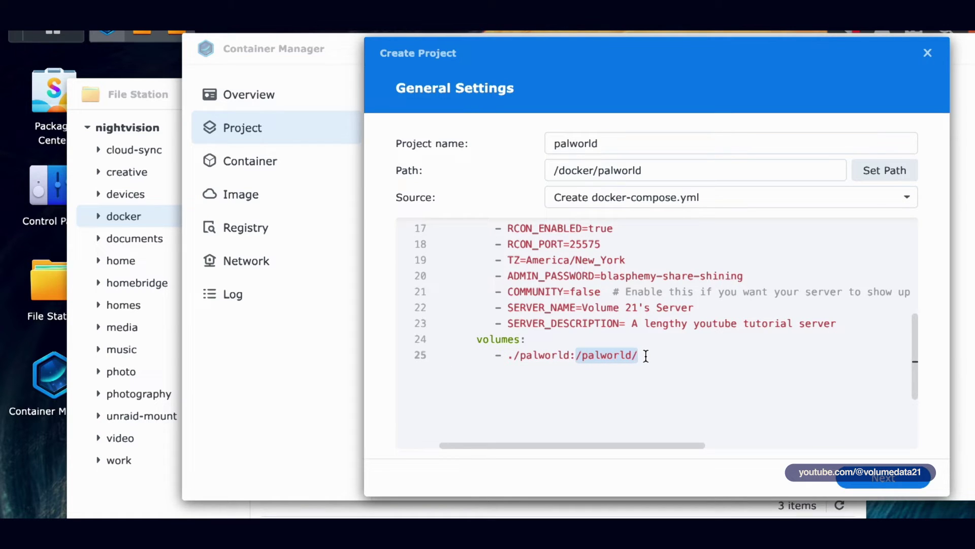
{"action": "left_click", "coordinate": [645, 356]}
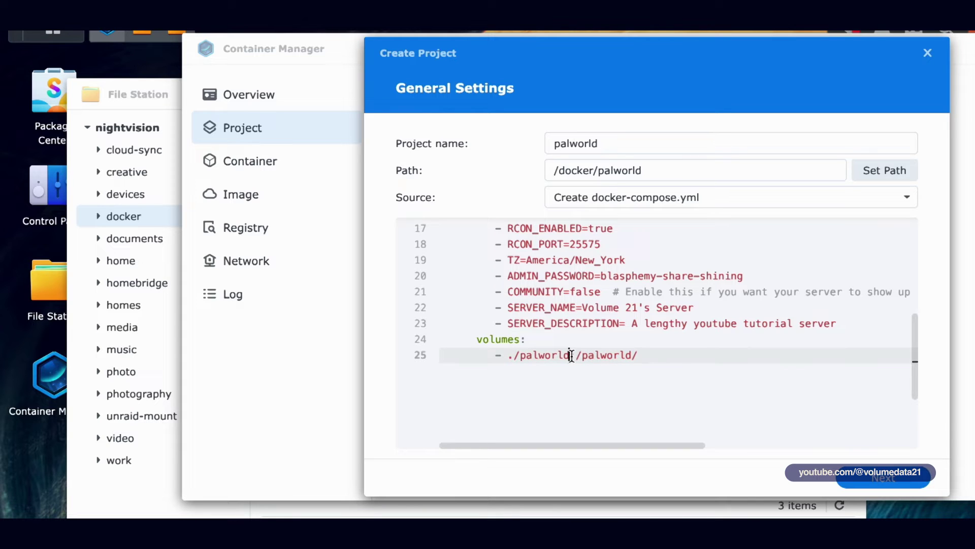
{"action": "left_click_drag", "start_coordinate": [578, 356], "coordinate": [641, 355]}
{"action": "left_click", "coordinate": [647, 357]}
{"action": "left_click_drag", "start_coordinate": [570, 355], "coordinate": [510, 354]}
{"action": "left_click", "coordinate": [509, 355]}
{"action": "left_click_drag", "start_coordinate": [511, 354], "coordinate": [508, 355]}
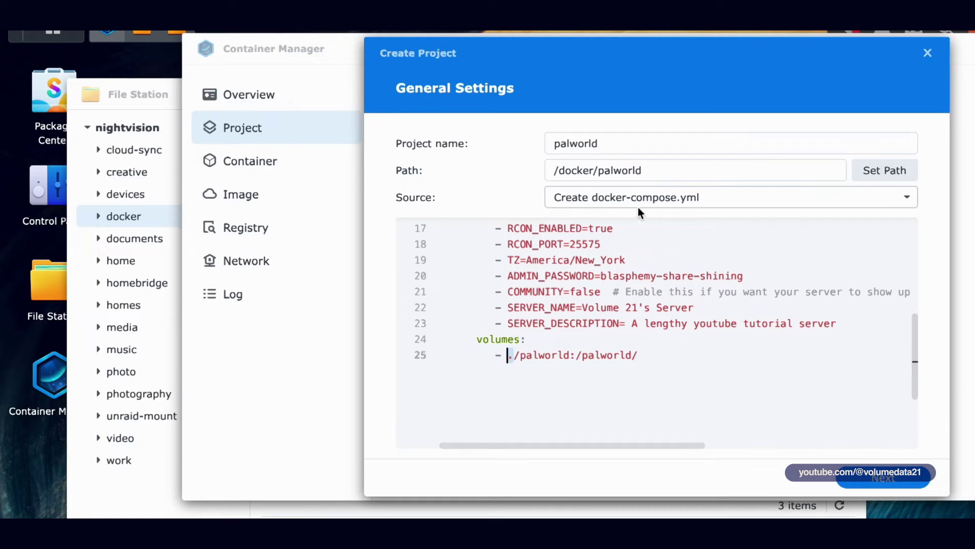
Step: Create a new subfolder inside docker/palworld in File Station
{"action": "left_click", "coordinate": [133, 94]}
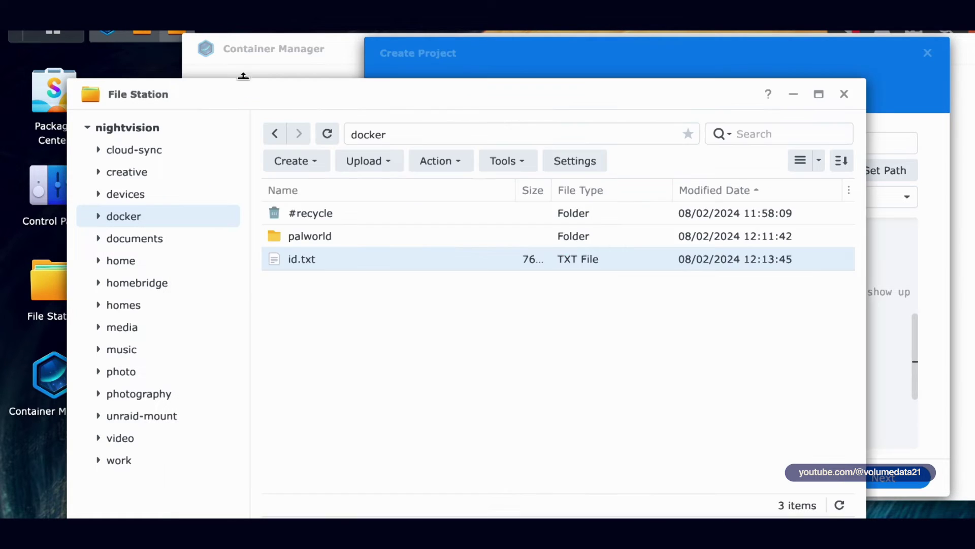
{"action": "double_click", "coordinate": [313, 237]}
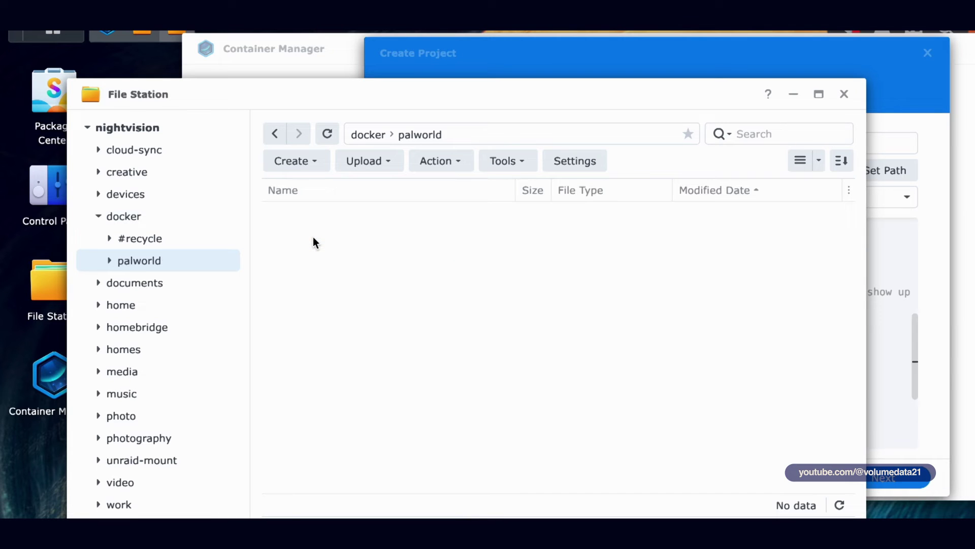
{"action": "right_click", "coordinate": [388, 245]}
{"action": "left_click", "coordinate": [465, 252]}
{"action": "type", "text": "palworld"}
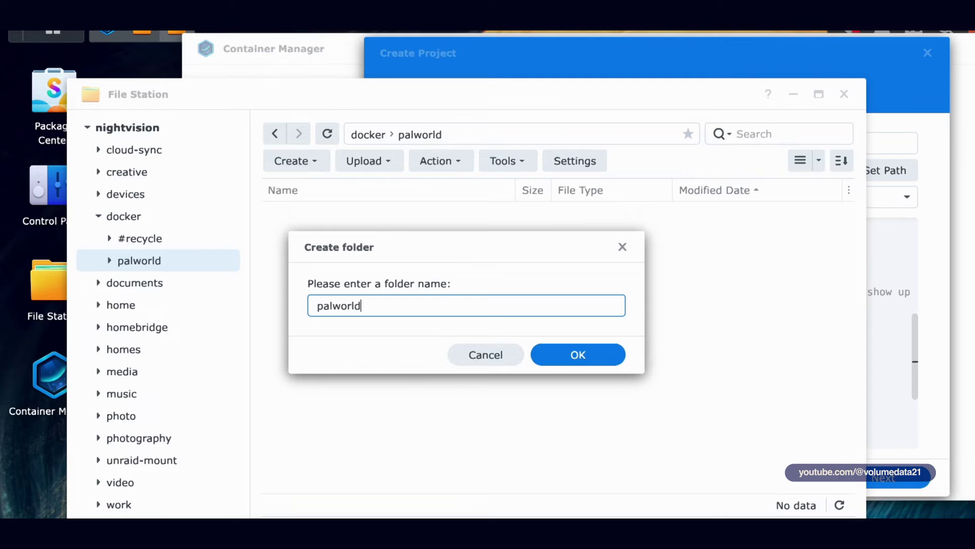
{"action": "key", "text": "Return"}
{"action": "left_click", "coordinate": [647, 386]}
Step: Edit the compose volume on line 25 to use ./data instead of palworld
{"action": "left_click", "coordinate": [528, 356]}
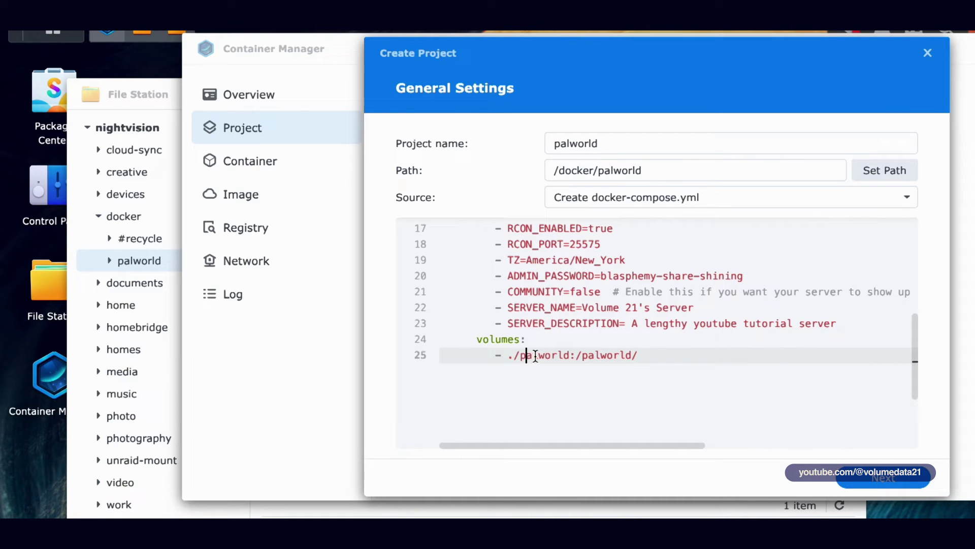
{"action": "double_click", "coordinate": [537, 354]}
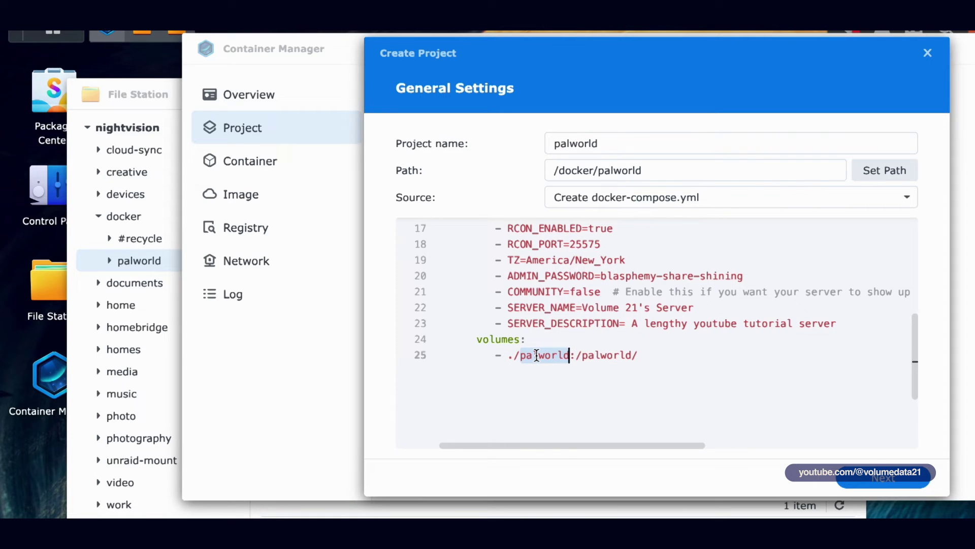
{"action": "type", "text": "data"}
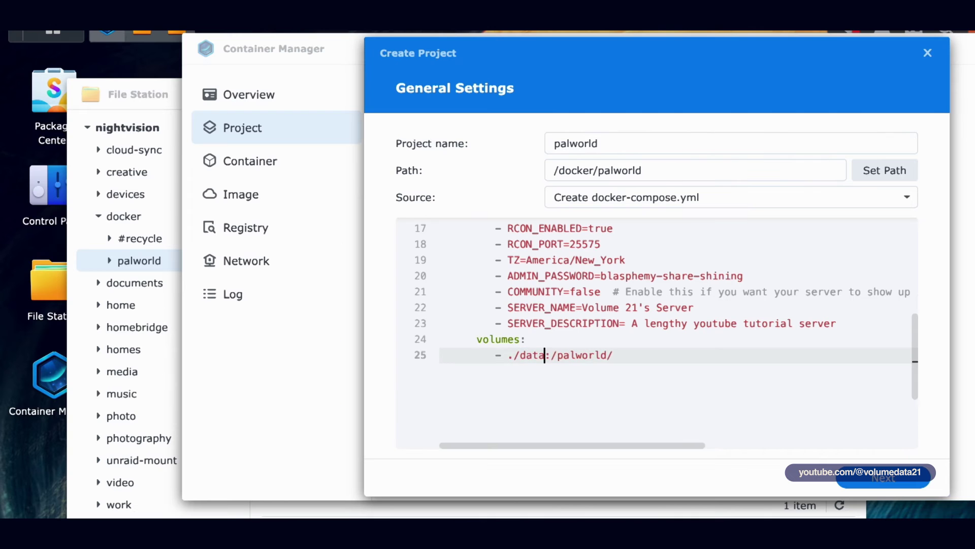
Step: Rename the new palworld subfolder to data
{"action": "left_click", "coordinate": [159, 94]}
{"action": "right_click", "coordinate": [320, 213]}
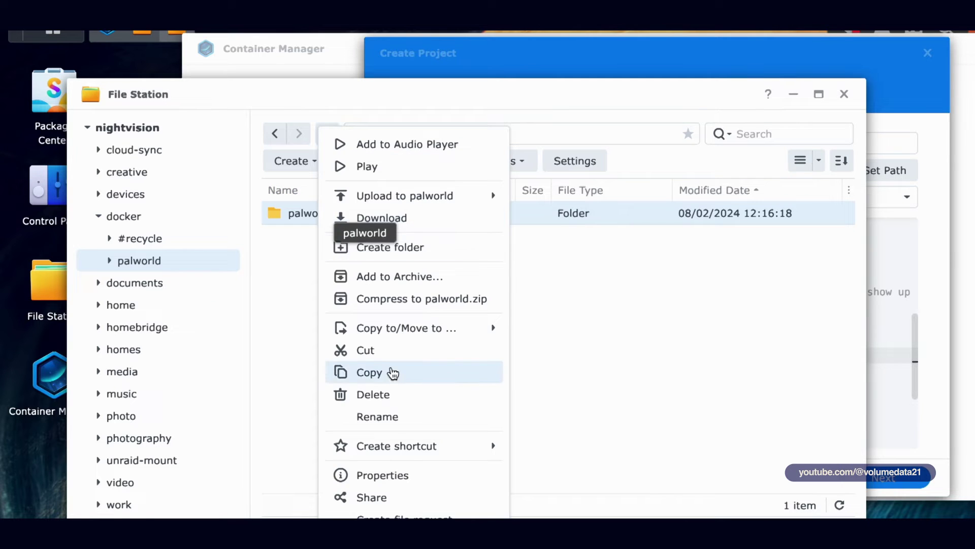
{"action": "left_click", "coordinate": [391, 417]}
{"action": "type", "text": "data"}
{"action": "key", "text": "Return"}
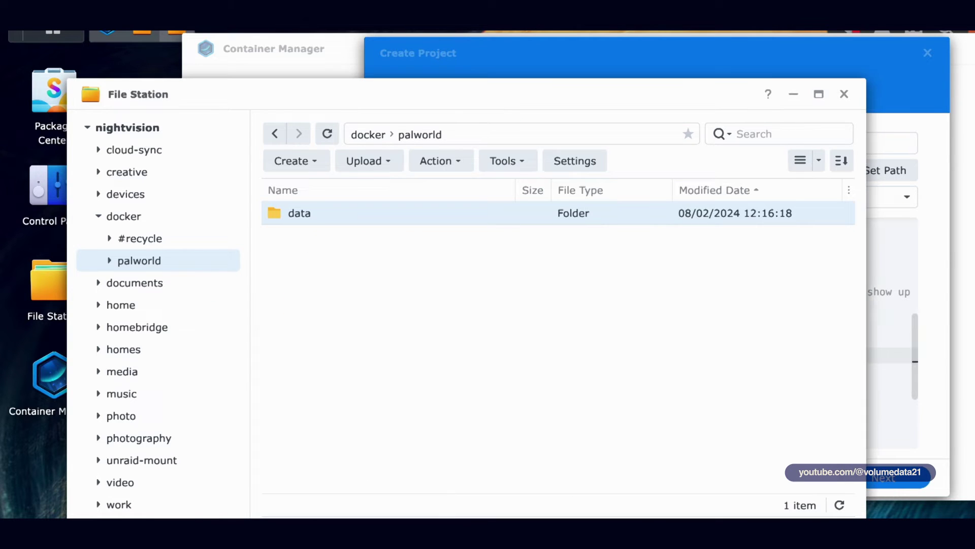
{"action": "left_click", "coordinate": [927, 277]}
Step: Accept the General and Web portal settings and finish the wizard to build and start palworld
{"action": "left_click", "coordinate": [662, 353]}
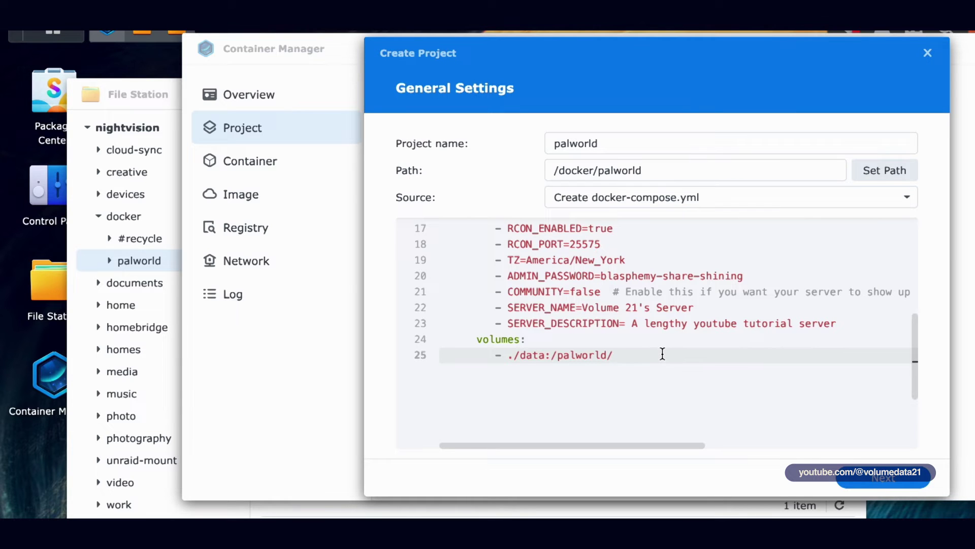
{"action": "scroll", "coordinate": [662, 353], "scroll_direction": "up", "scroll_amount": 5}
{"action": "scroll", "coordinate": [663, 354], "scroll_direction": "down", "scroll_amount": 3}
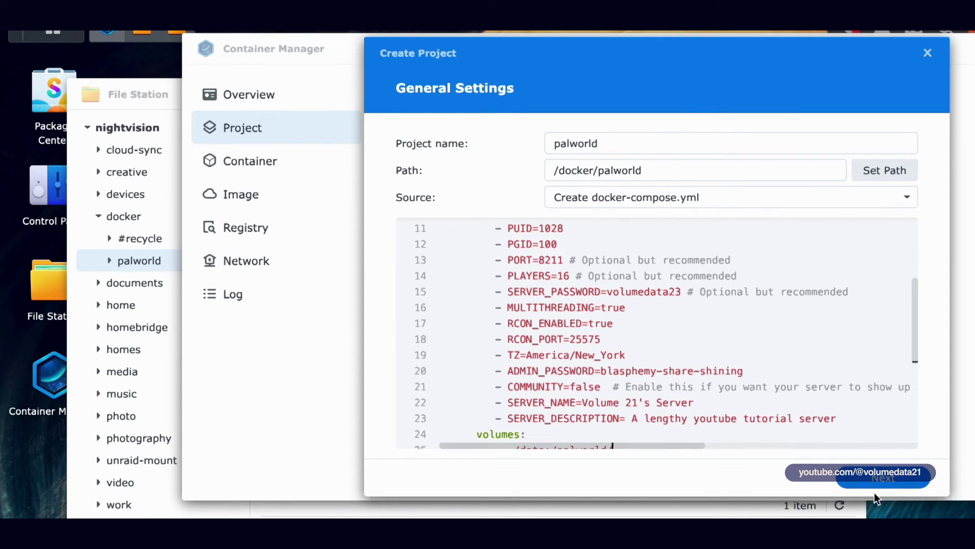
{"action": "left_click", "coordinate": [881, 480]}
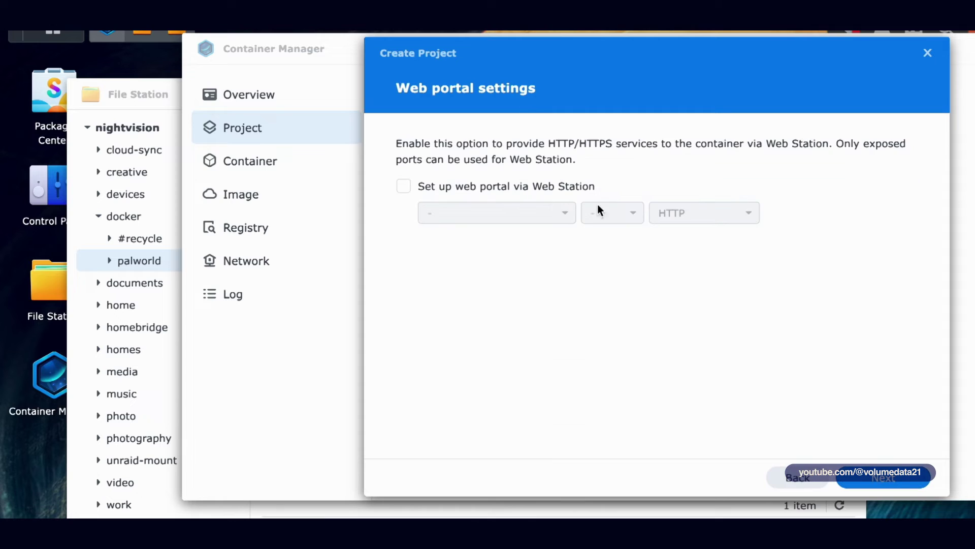
{"action": "left_click", "coordinate": [874, 479]}
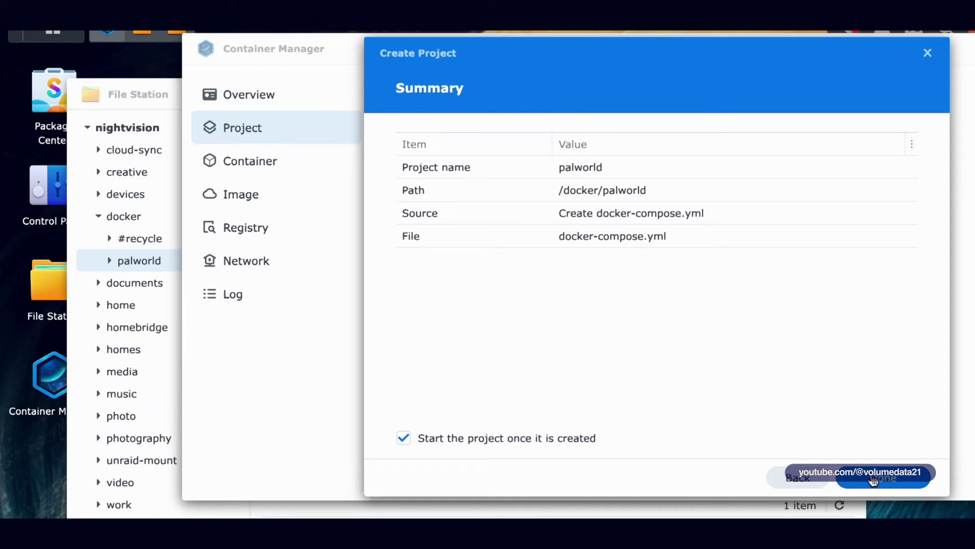
{"action": "left_click", "coordinate": [873, 480]}
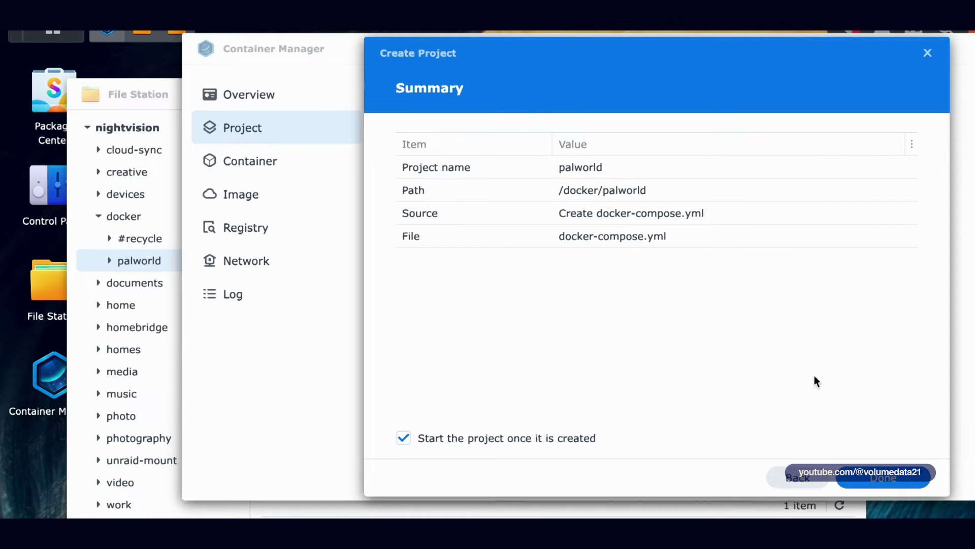
{"action": "left_click", "coordinate": [904, 486]}
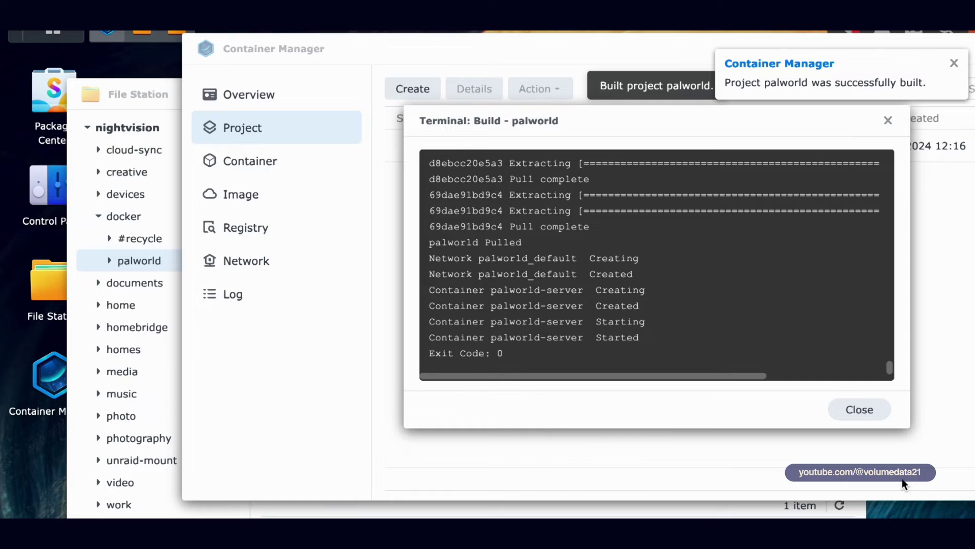
Step: Close the build log, review palworld's Statistics and YAML Configurations, then list the containers
{"action": "left_click", "coordinate": [833, 406]}
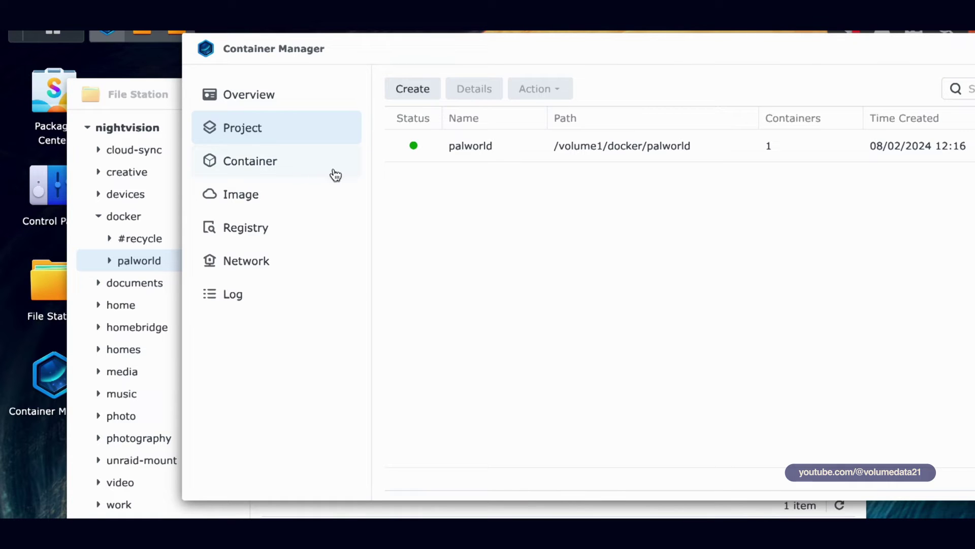
{"action": "left_click", "coordinate": [668, 158]}
{"action": "double_click", "coordinate": [527, 157]}
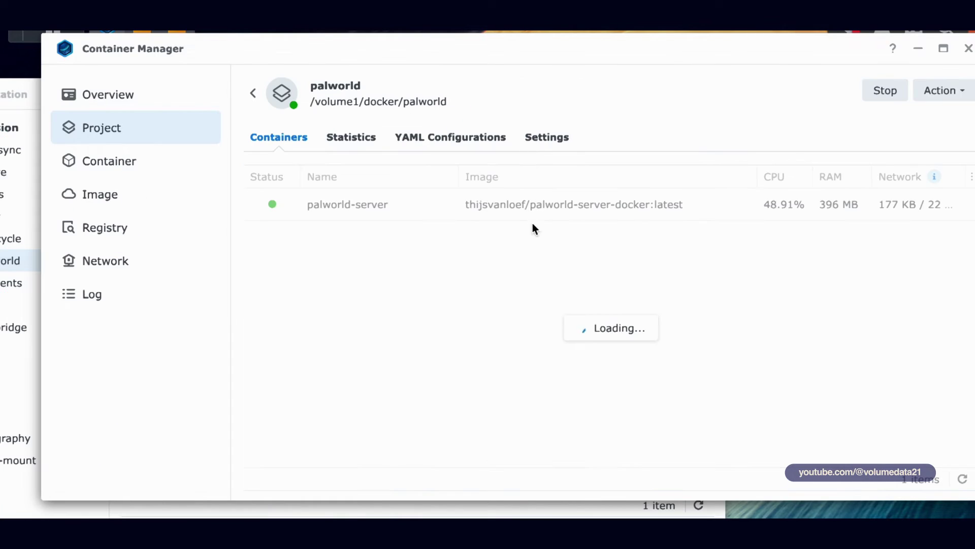
{"action": "left_click", "coordinate": [376, 145]}
{"action": "left_click", "coordinate": [460, 144]}
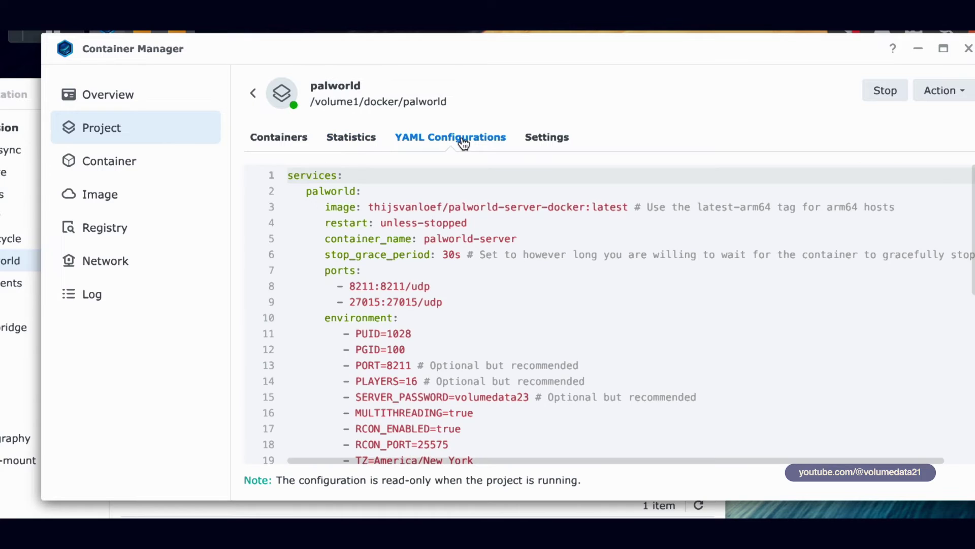
{"action": "scroll", "coordinate": [562, 322], "scroll_direction": "down", "scroll_amount": 5}
{"action": "scroll", "coordinate": [564, 321], "scroll_direction": "up", "scroll_amount": 5}
{"action": "left_click", "coordinate": [168, 168]}
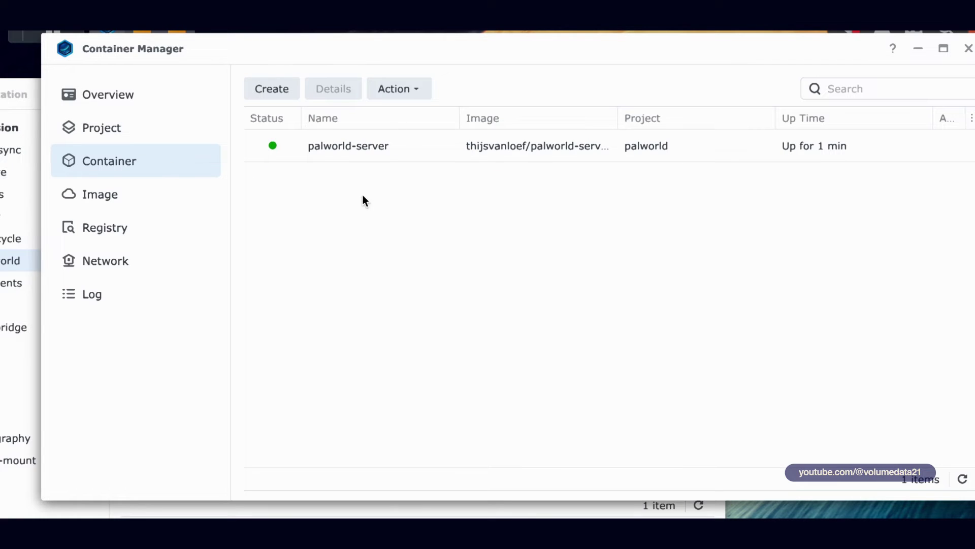
Step: Open palworld-server, check its log, go to Settings, and stop the container
{"action": "double_click", "coordinate": [429, 160]}
{"action": "left_click", "coordinate": [396, 150]}
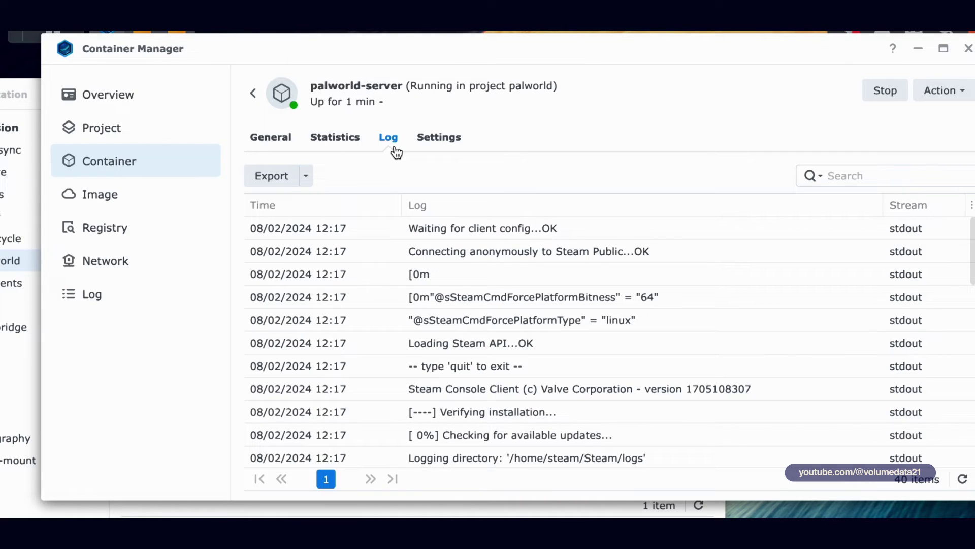
{"action": "left_click", "coordinate": [436, 141]}
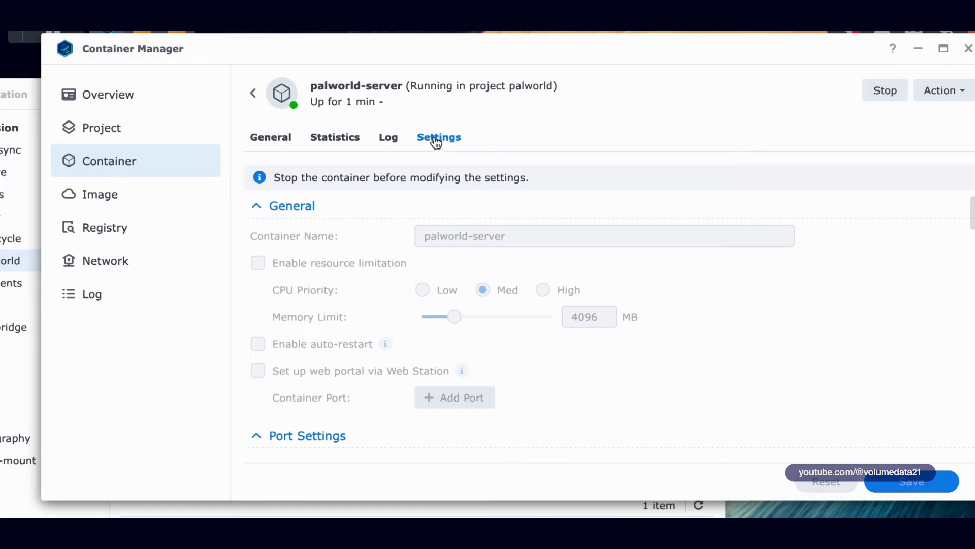
{"action": "left_click", "coordinate": [883, 92]}
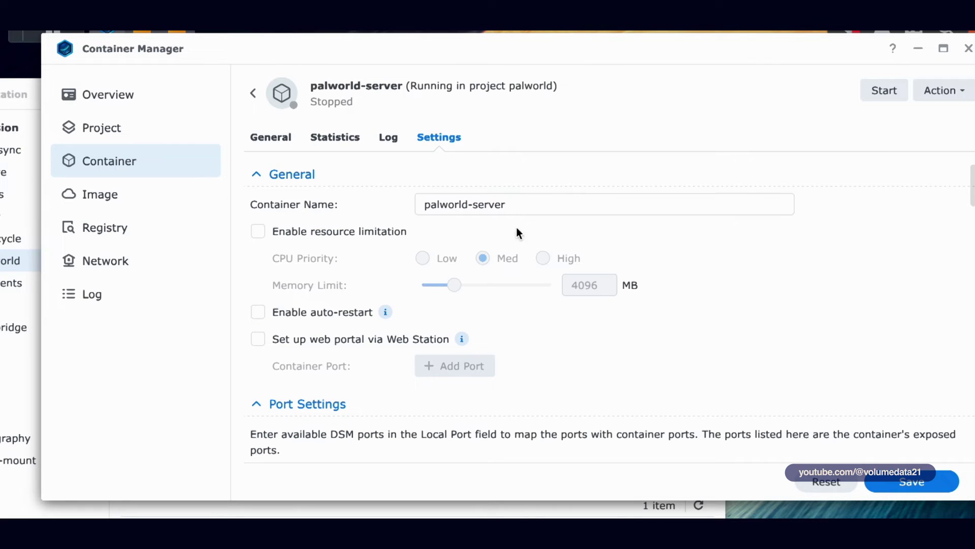
Step: Enable auto-restart for palworld-server, leaving resource limitation off
{"action": "left_click", "coordinate": [334, 236]}
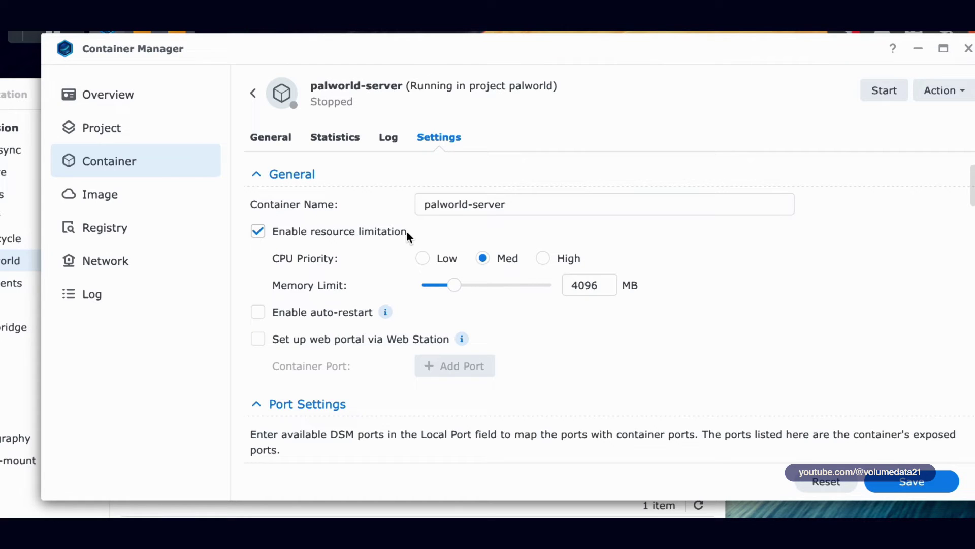
{"action": "left_click", "coordinate": [293, 312]}
{"action": "left_click", "coordinate": [336, 236]}
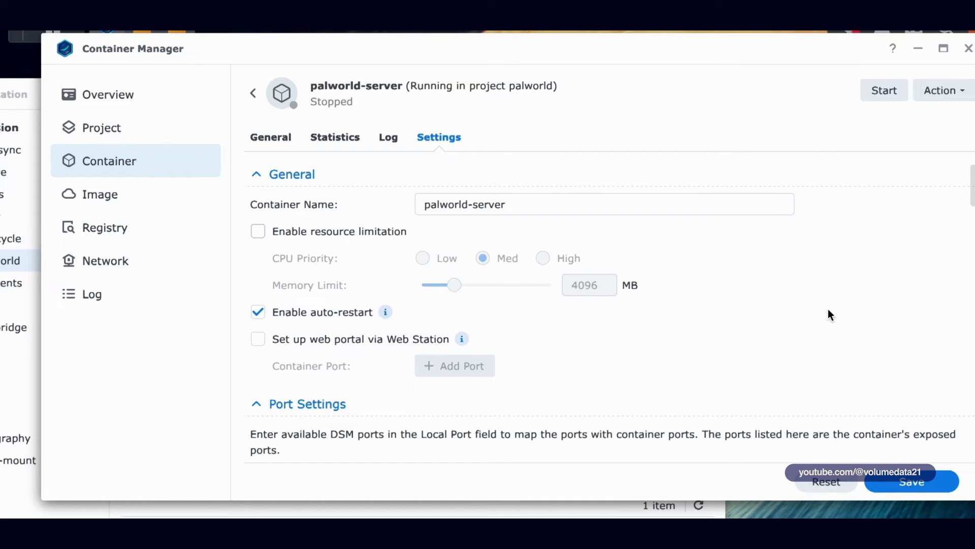
Step: Discard the unsaved container changes and review the palworld project's YAML configuration
{"action": "left_click", "coordinate": [144, 138]}
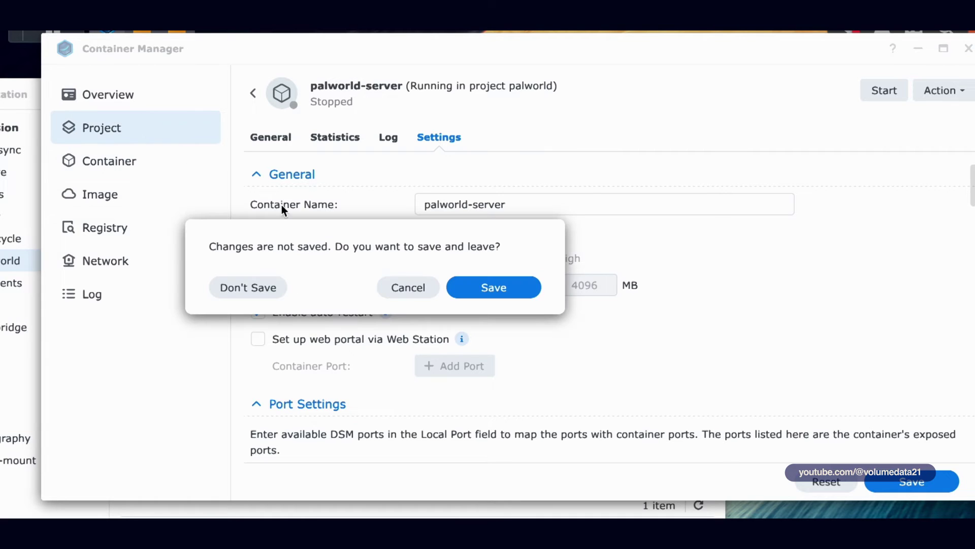
{"action": "left_click", "coordinate": [235, 285]}
{"action": "left_click", "coordinate": [364, 145]}
{"action": "left_click", "coordinate": [483, 152]}
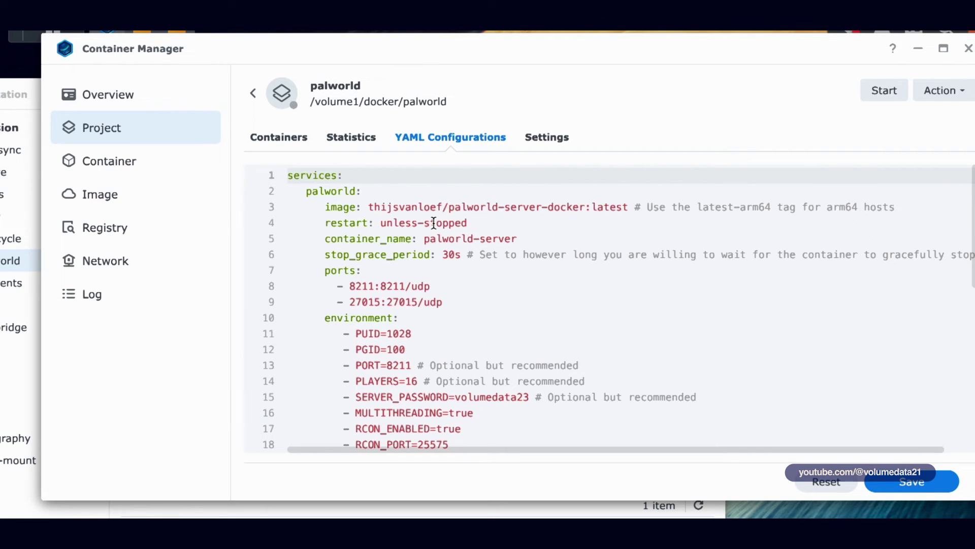
{"action": "scroll", "coordinate": [475, 250], "scroll_direction": "down", "scroll_amount": 5}
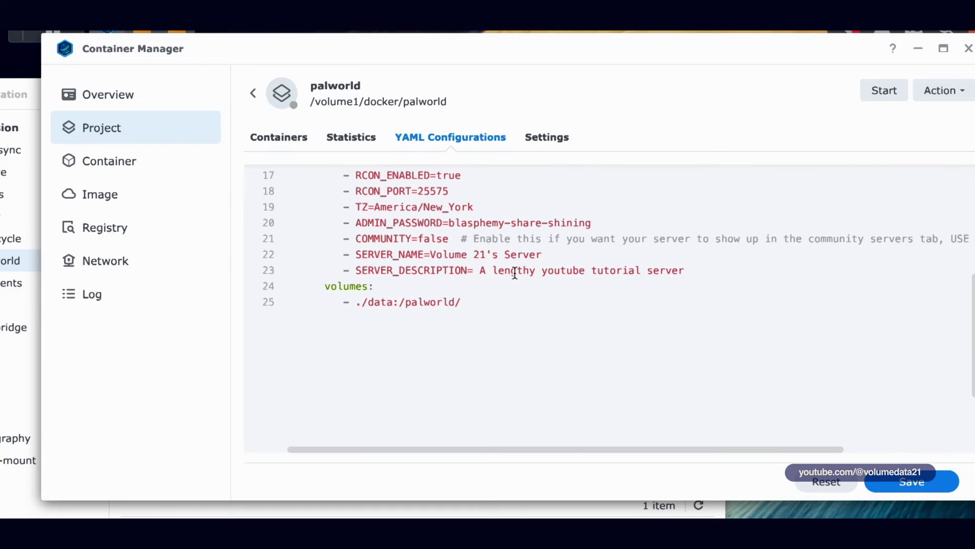
{"action": "scroll", "coordinate": [544, 278], "scroll_direction": "up", "scroll_amount": 5}
{"action": "scroll", "coordinate": [544, 281], "scroll_direction": "up", "scroll_amount": 2}
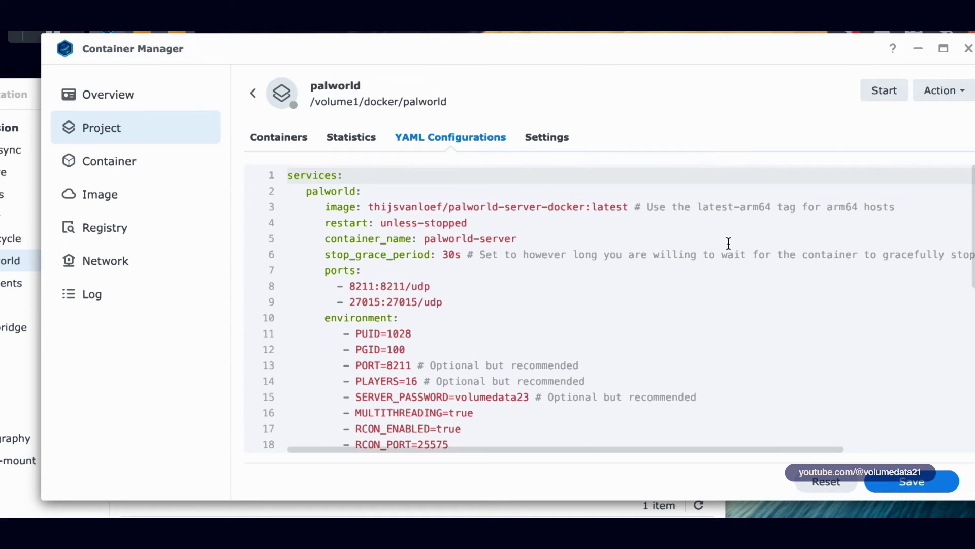
Step: Start the palworld project, dismiss the start log, and close Container Manager
{"action": "left_click", "coordinate": [881, 94]}
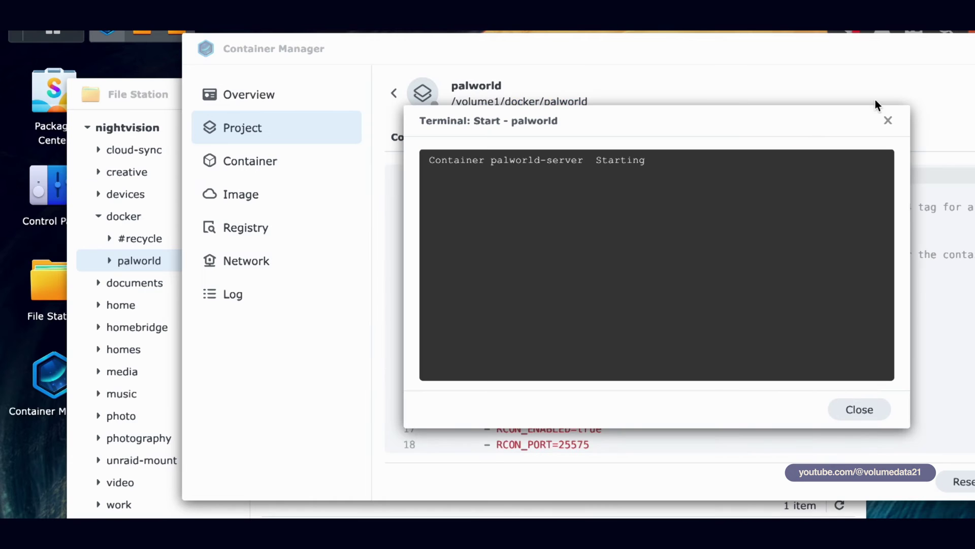
{"action": "left_click", "coordinate": [869, 413]}
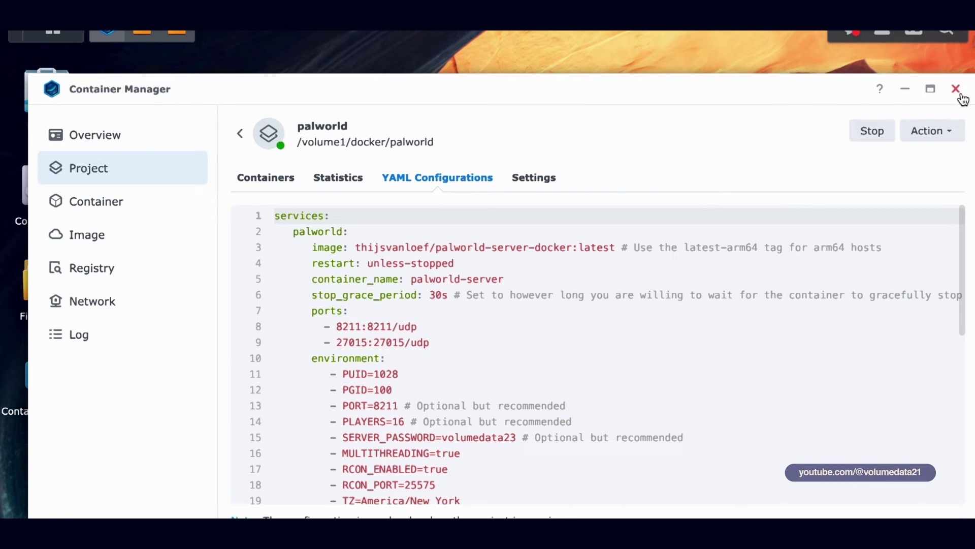
{"action": "left_click", "coordinate": [957, 92]}
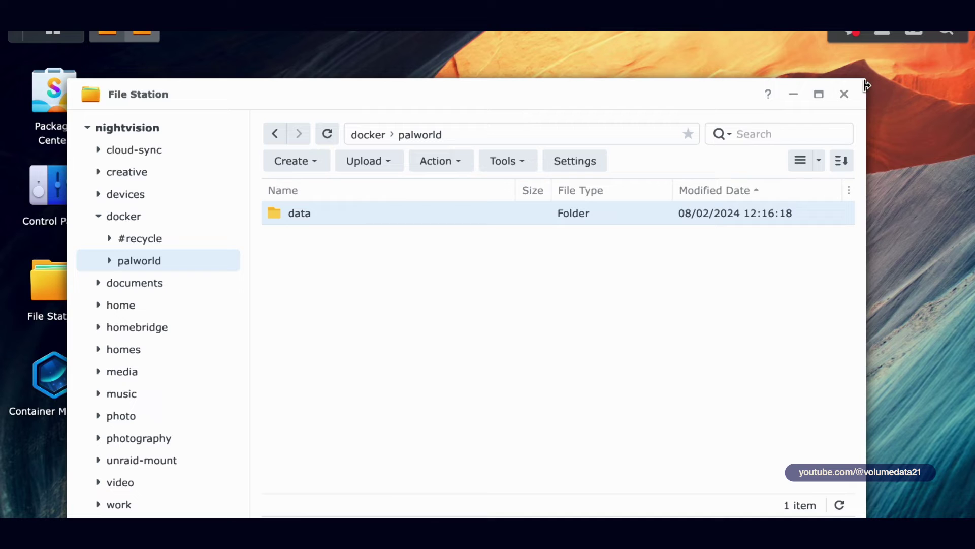
Step: Close the File Station window so no windows remain open on the DSM desktop
{"action": "left_click", "coordinate": [845, 94]}
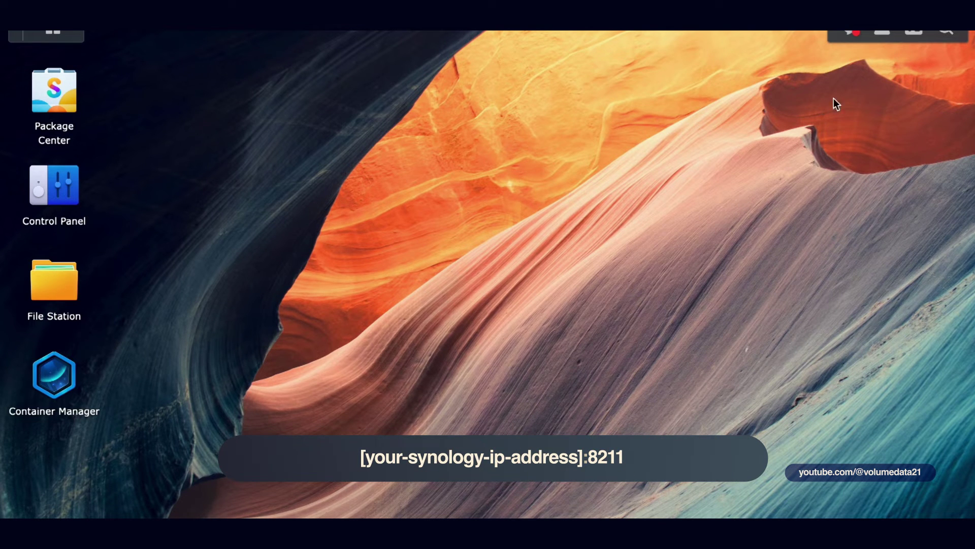
Step: Open the widget panel, browse the available widgets, and check System Health's LAN 1 address 192.168.86.60
{"action": "left_click", "coordinate": [917, 31]}
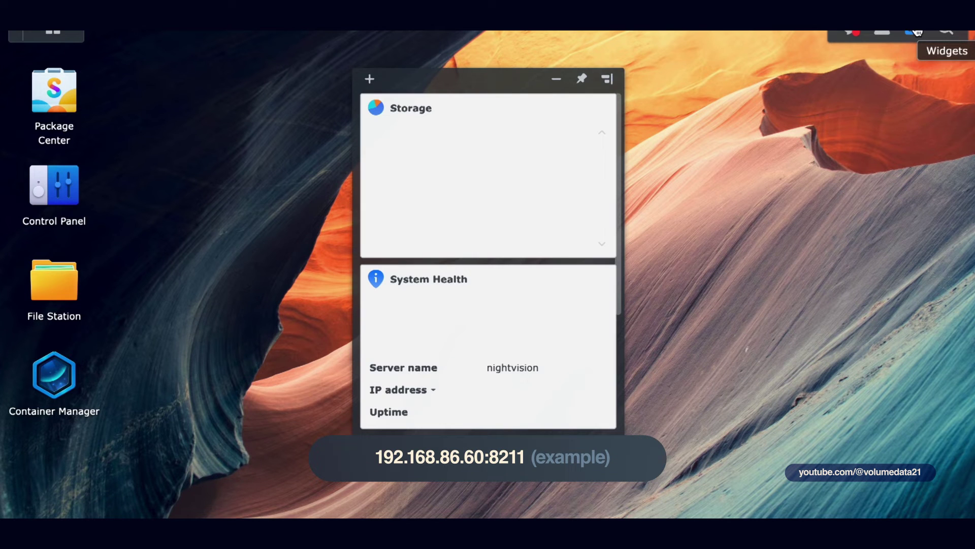
{"action": "left_click", "coordinate": [369, 79]}
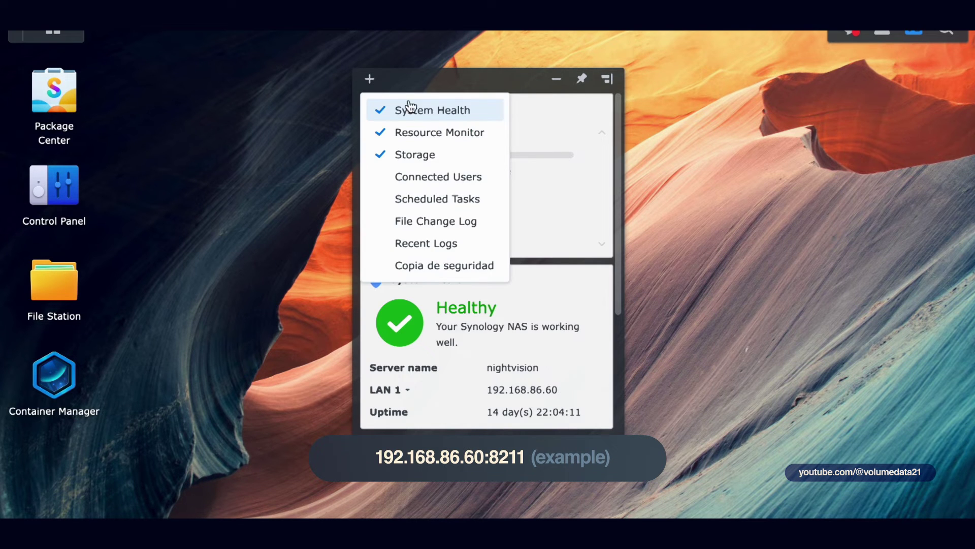
{"action": "left_click", "coordinate": [431, 87]}
{"action": "left_click_drag", "start_coordinate": [615, 157], "coordinate": [614, 184]}
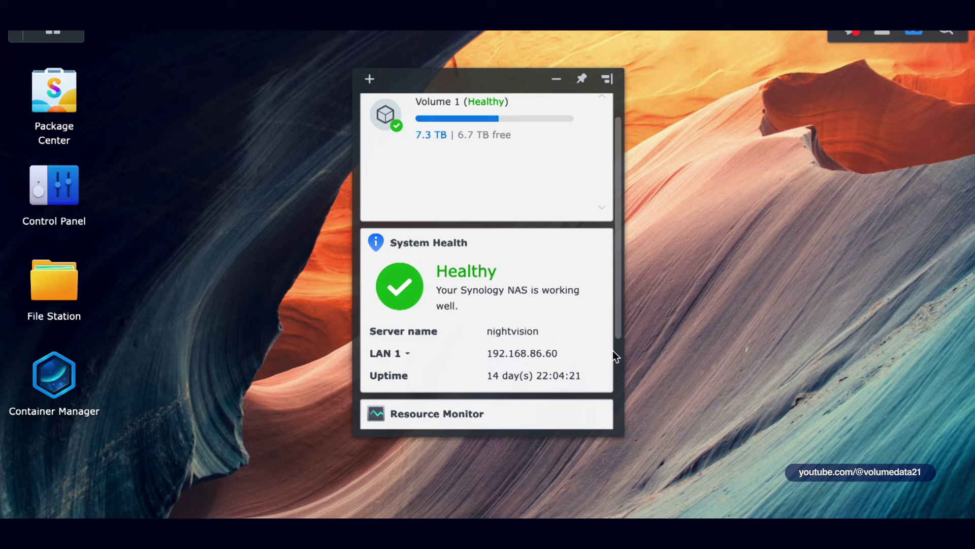
{"action": "left_click", "coordinate": [408, 354]}
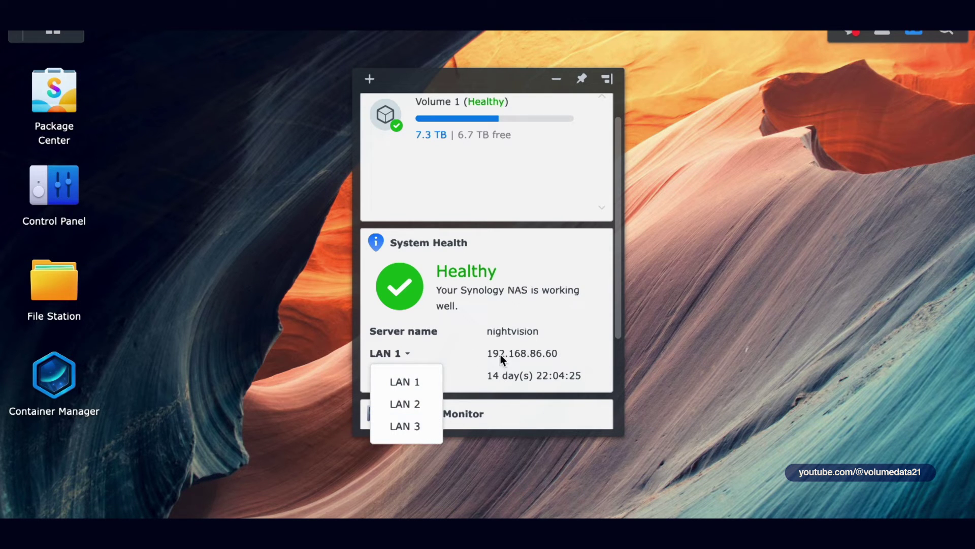
{"action": "left_click", "coordinate": [475, 350]}
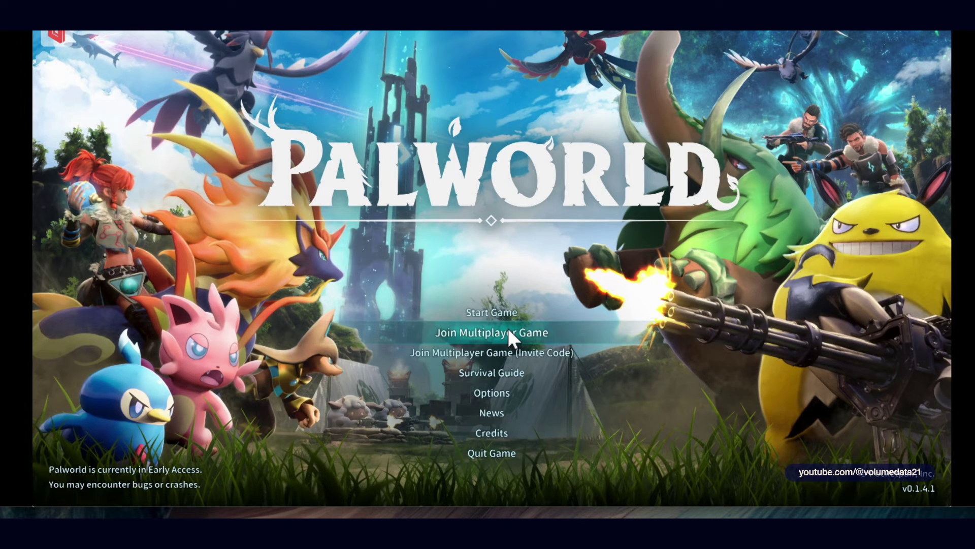
Step: Join the dedicated server at 192.168.86.60:8211 with password entry on, then move DSM's widget panel top right
{"action": "left_click", "coordinate": [508, 330]}
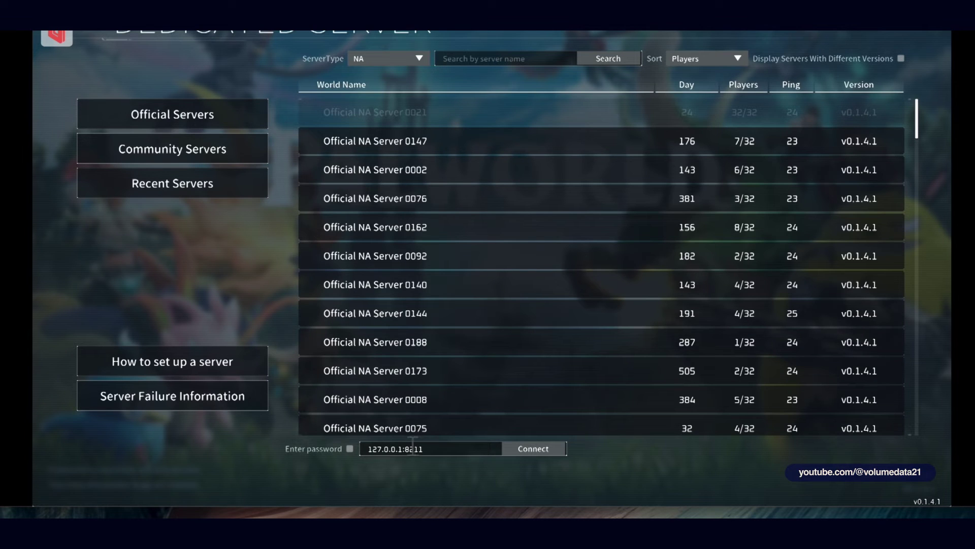
{"action": "left_click_drag", "start_coordinate": [400, 448], "coordinate": [318, 450]}
{"action": "type", "text": "192.168.86.60:821"}
{"action": "key", "text": "BackSpace"}
{"action": "key", "text": "Right"}
{"action": "key", "text": "Right"}
{"action": "key", "text": "Right"}
{"action": "key", "text": "Right"}
{"action": "key", "text": "Right"}
{"action": "left_click", "coordinate": [350, 448]}
{"action": "left_click", "coordinate": [539, 447]}
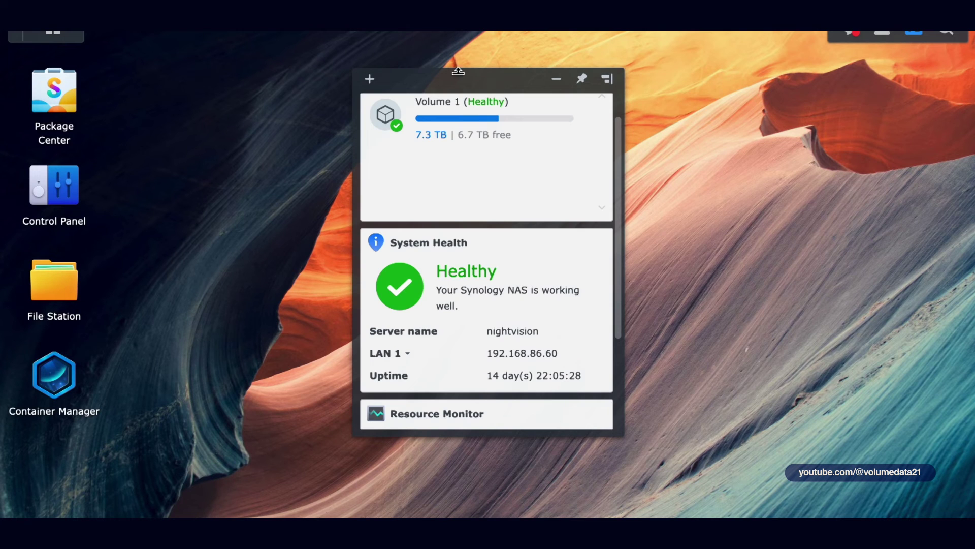
{"action": "mouse_move", "coordinate": [489, 82]}
{"action": "left_mouse_down"}
{"action": "mouse_move", "coordinate": [766, 96]}
{"action": "mouse_move", "coordinate": [845, 65]}
{"action": "mouse_move", "coordinate": [827, 65]}
{"action": "left_mouse_up"}
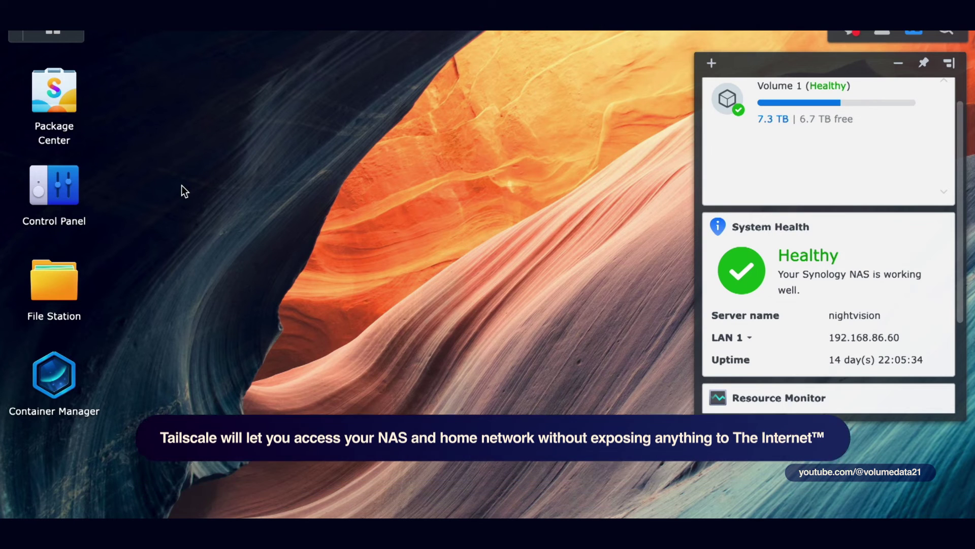
Step: Search Package Center for 'tailscale' to confirm it is installed, then close Package Center
{"action": "left_click", "coordinate": [54, 90]}
{"action": "left_click", "coordinate": [444, 101]}
{"action": "type", "text": "ta"}
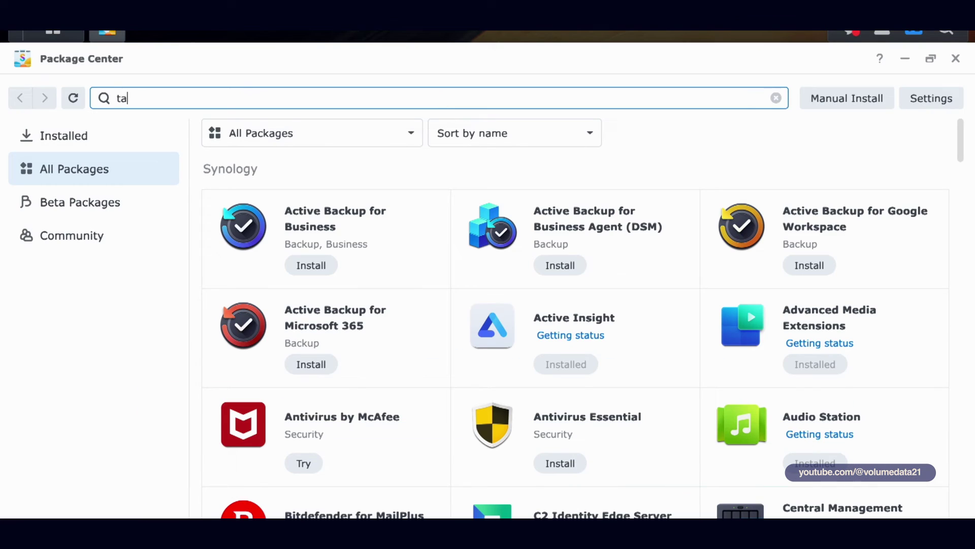
{"action": "type", "text": "ilscale"}
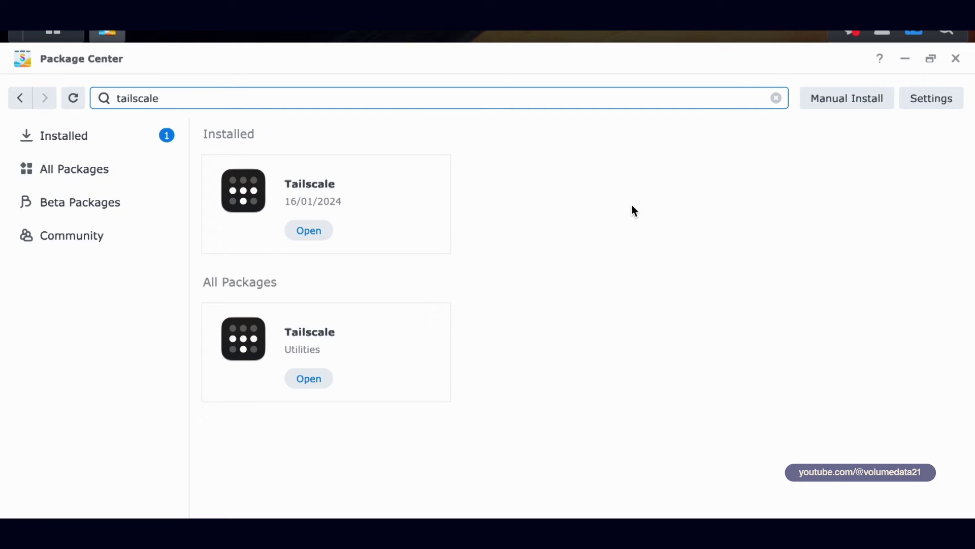
{"action": "left_click", "coordinate": [622, 189]}
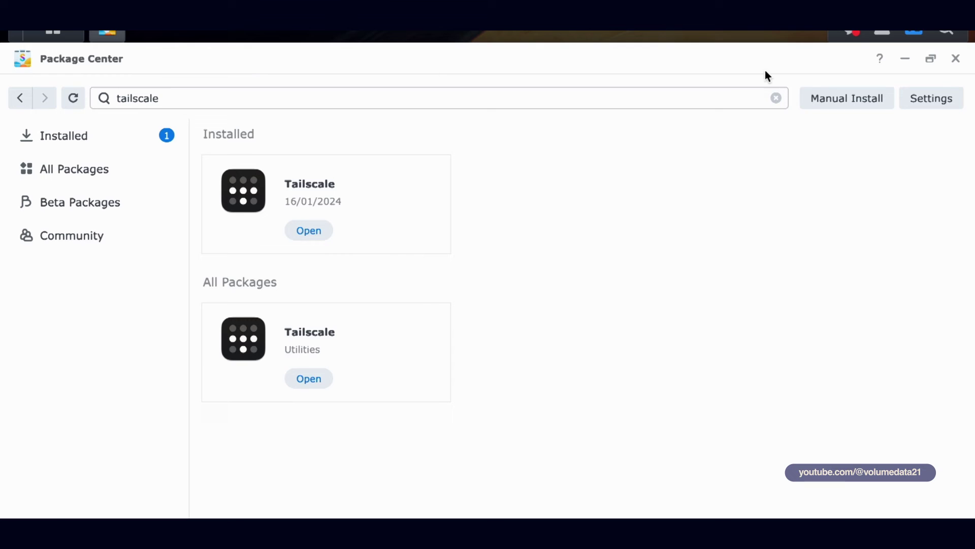
{"action": "left_click", "coordinate": [956, 59]}
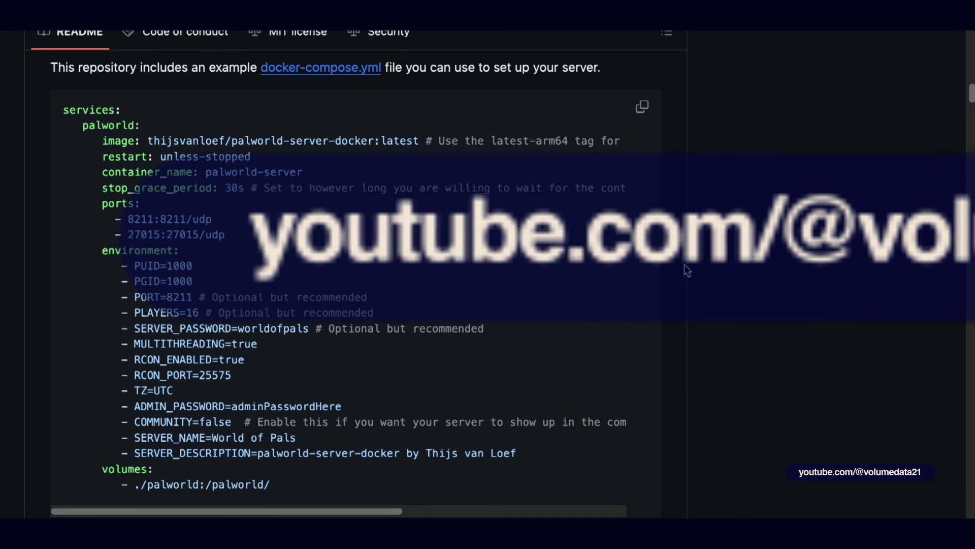
{"action": "left_click_drag", "start_coordinate": [243, 328], "coordinate": [392, 330]}
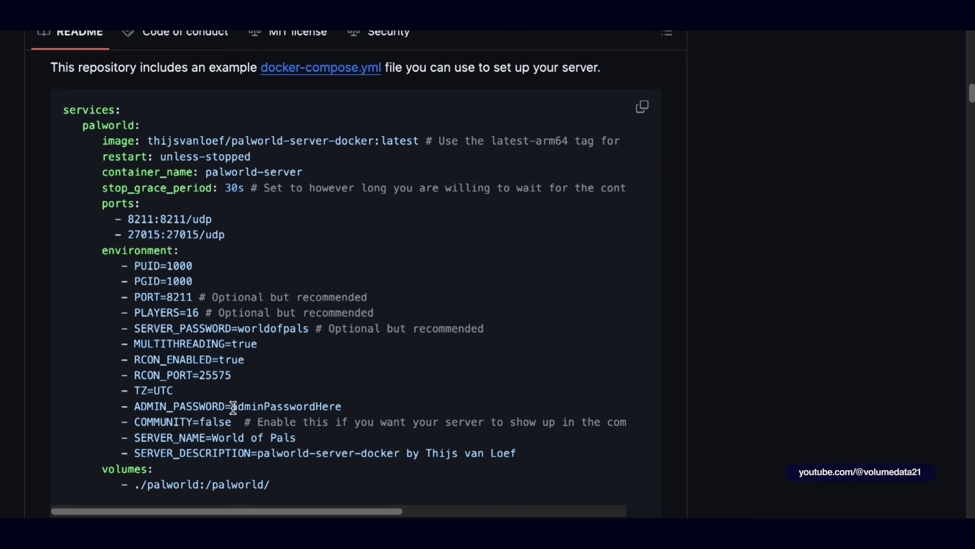
{"action": "left_click_drag", "start_coordinate": [232, 406], "coordinate": [347, 409]}
{"action": "left_click", "coordinate": [351, 407]}
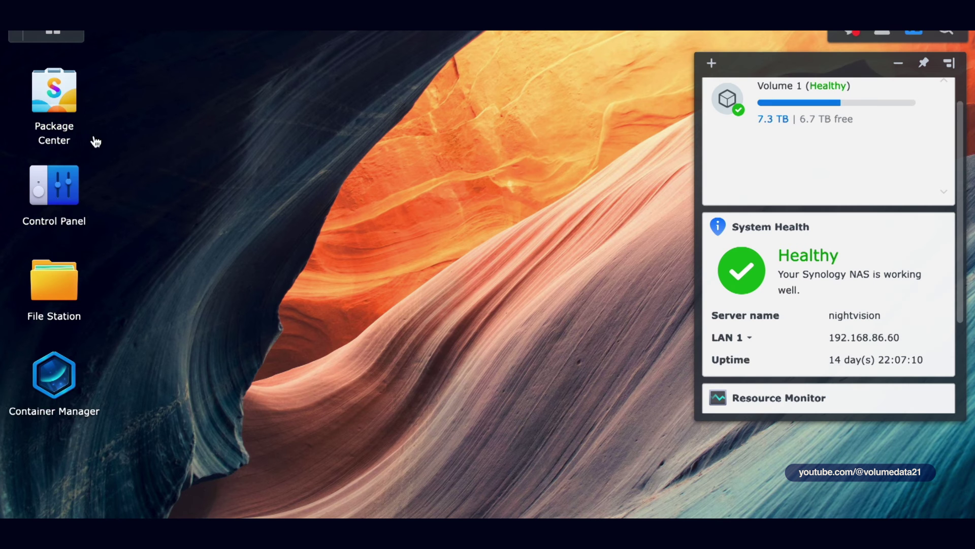
Step: Show the palworld project's YAML Configurations tab in Container Manager and scroll through it
{"action": "left_click", "coordinate": [55, 401]}
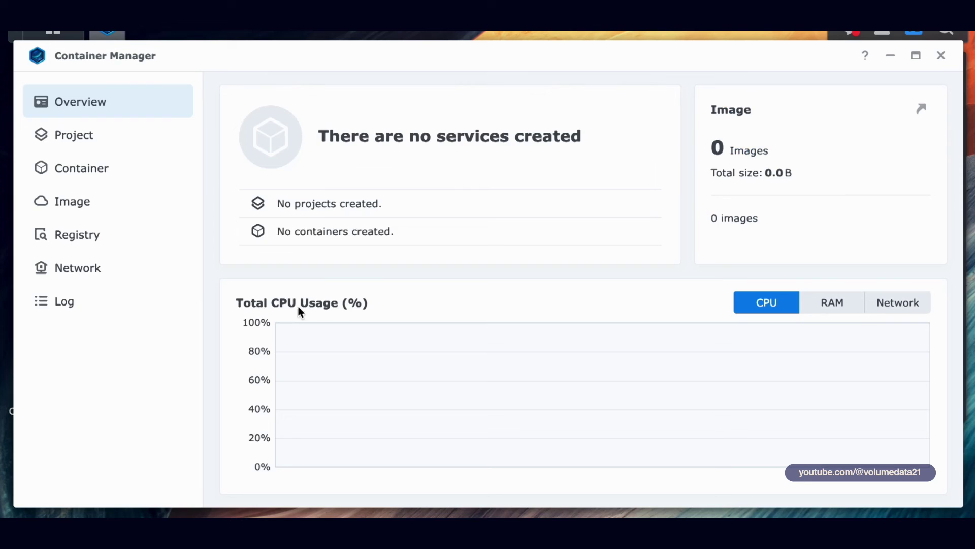
{"action": "left_click", "coordinate": [122, 139]}
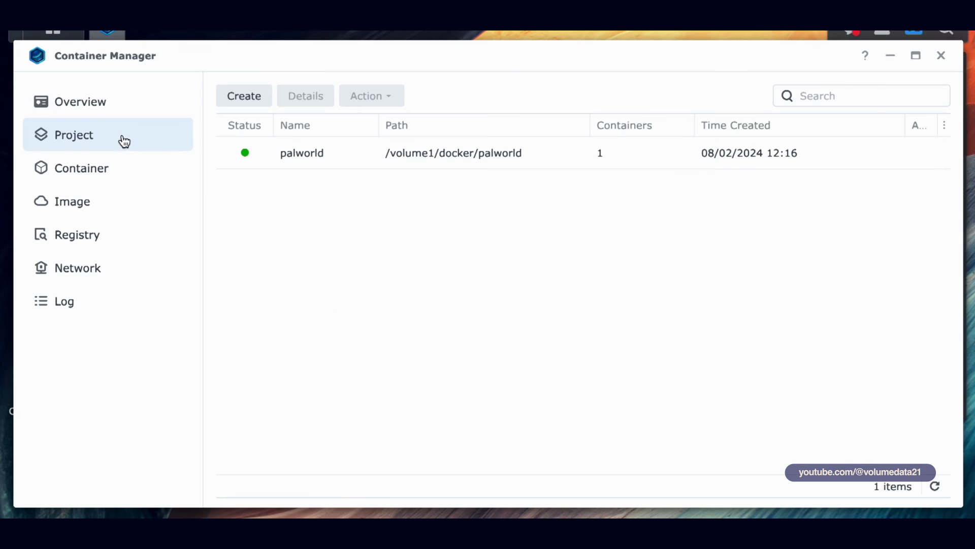
{"action": "double_click", "coordinate": [359, 163]}
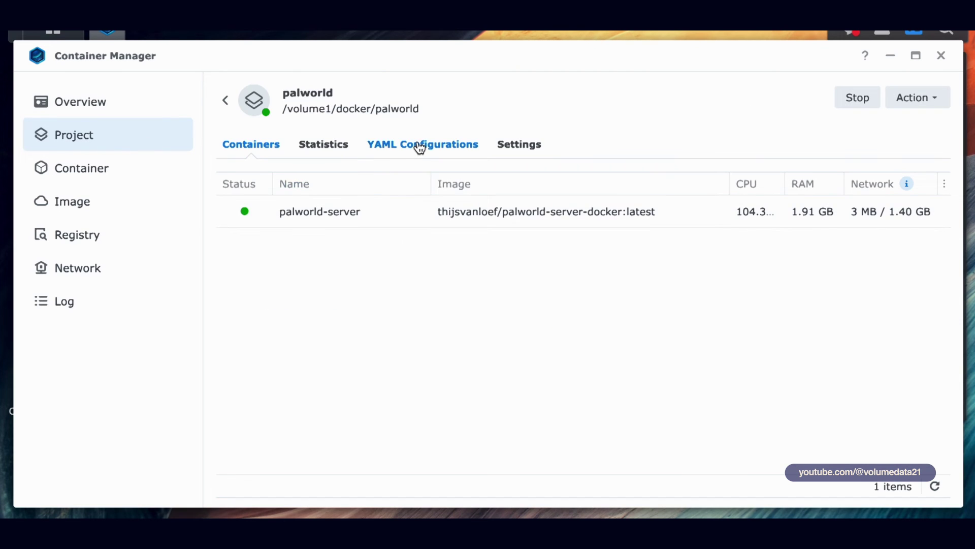
{"action": "left_click", "coordinate": [420, 147]}
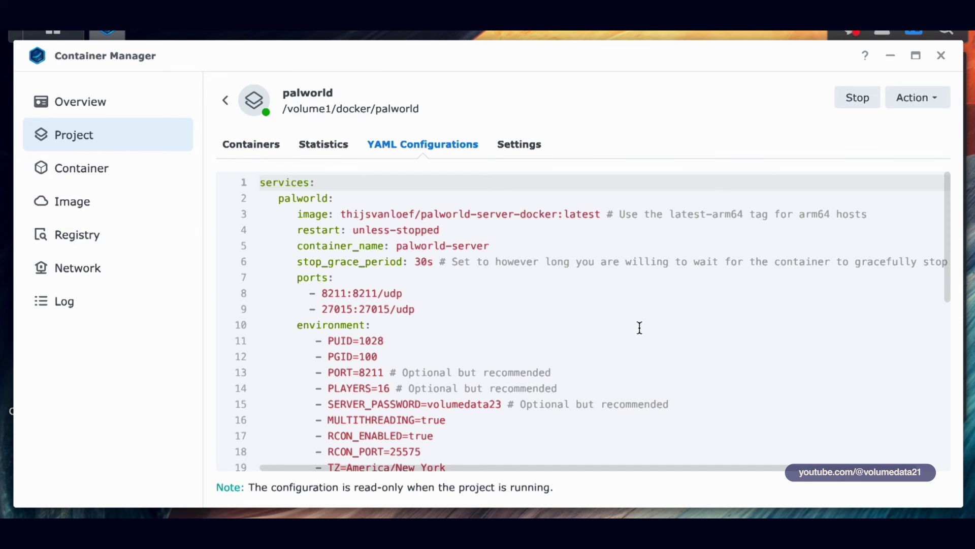
{"action": "scroll", "coordinate": [639, 328], "scroll_direction": "down", "scroll_amount": 3}
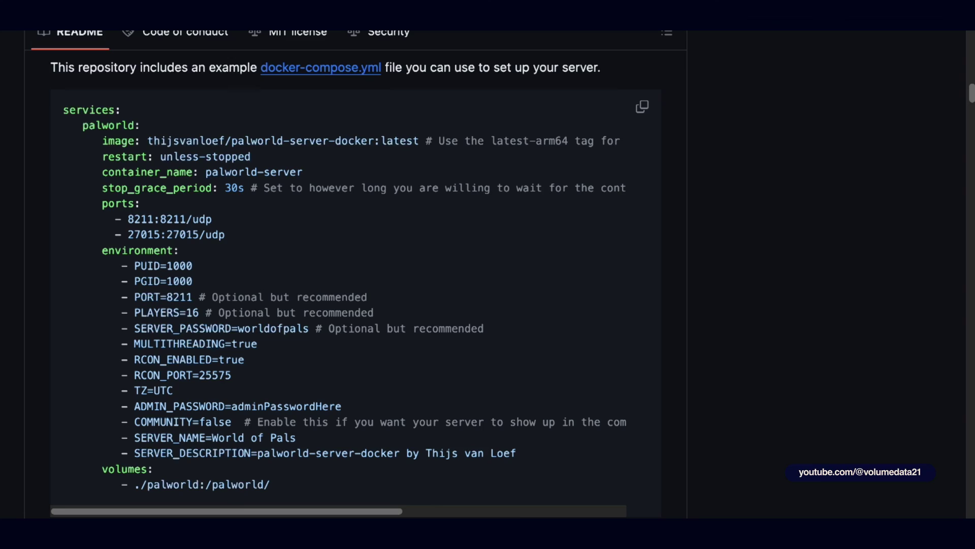
Step: Scroll the GitHub README down to the Environment variables table
{"action": "scroll", "coordinate": [863, 218], "scroll_direction": "down", "scroll_amount": 20}
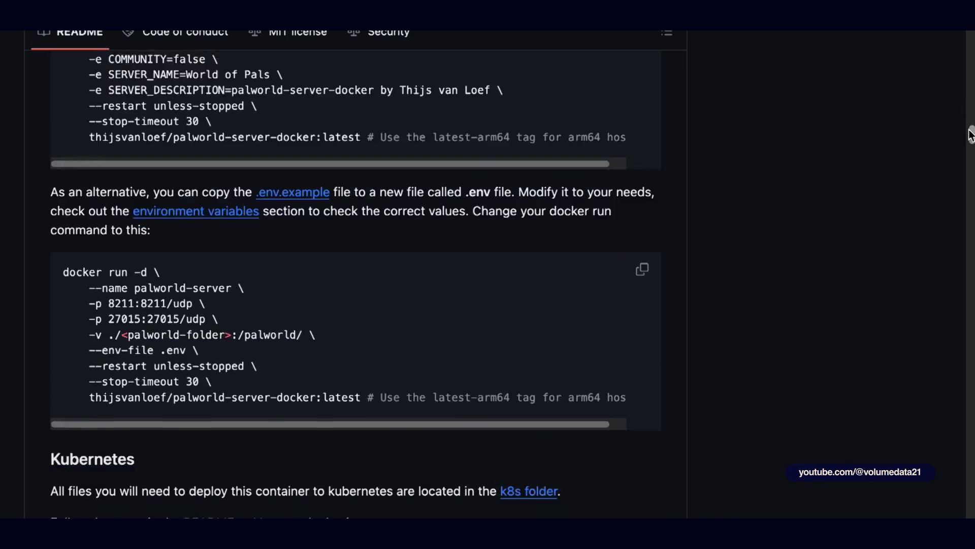
{"action": "scroll", "coordinate": [957, 168], "scroll_direction": "up", "scroll_amount": 15}
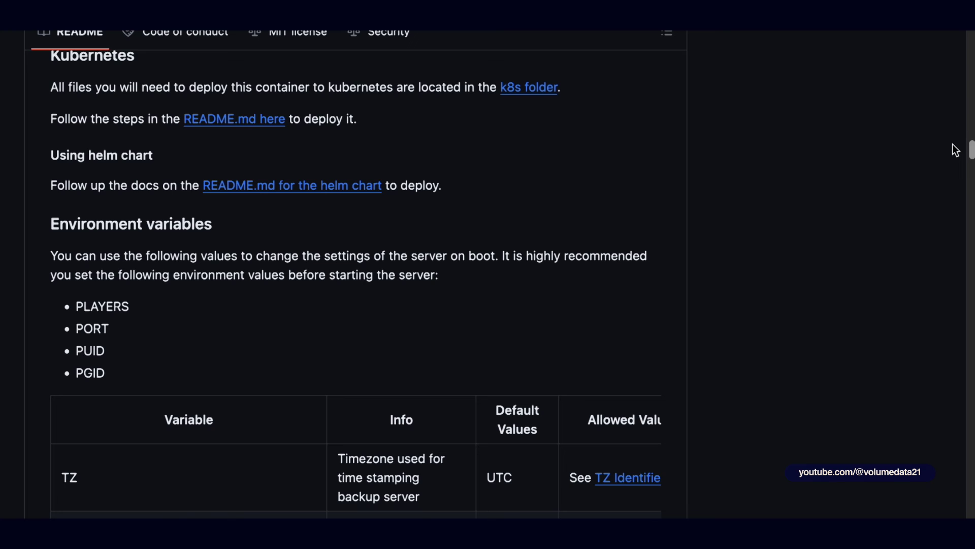
{"action": "scroll", "coordinate": [954, 152], "scroll_direction": "down", "scroll_amount": 2}
{"action": "scroll", "coordinate": [955, 153], "scroll_direction": "down", "scroll_amount": 2}
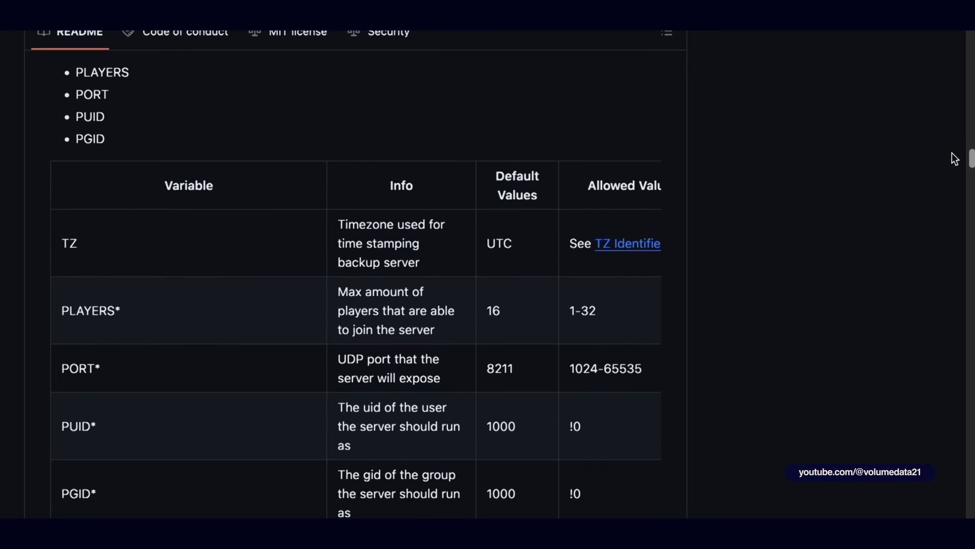
{"action": "scroll", "coordinate": [953, 160], "scroll_direction": "down", "scroll_amount": 3}
{"action": "scroll", "coordinate": [953, 165], "scroll_direction": "down", "scroll_amount": 8}
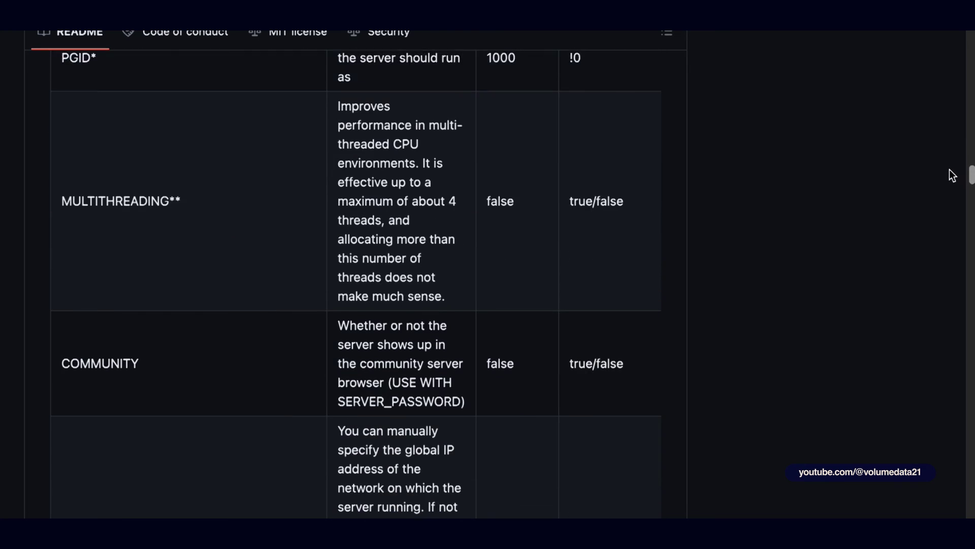
{"action": "scroll", "coordinate": [949, 185], "scroll_direction": "down", "scroll_amount": 15}
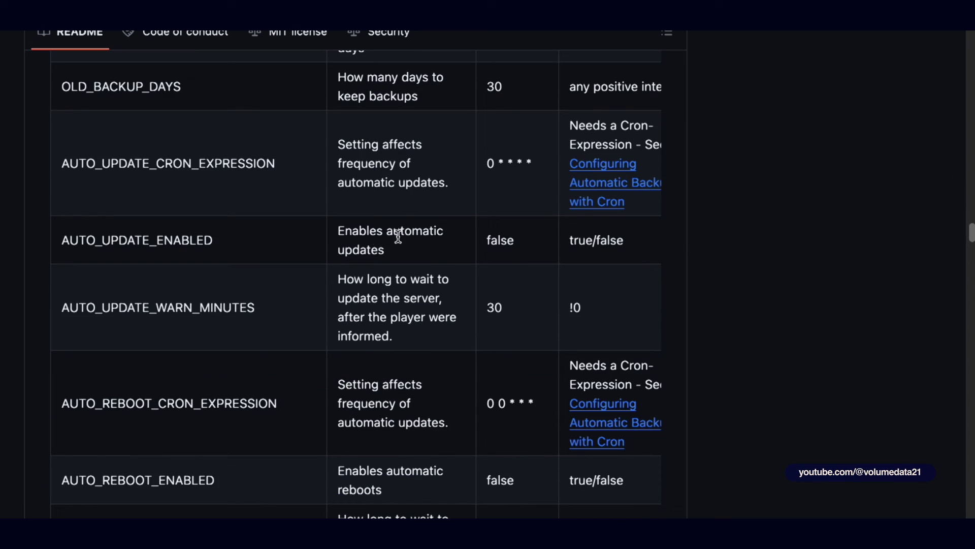
Step: Select the AUTO_UPDATE_ENABLED variable name in the table for copying
{"action": "double_click", "coordinate": [90, 244]}
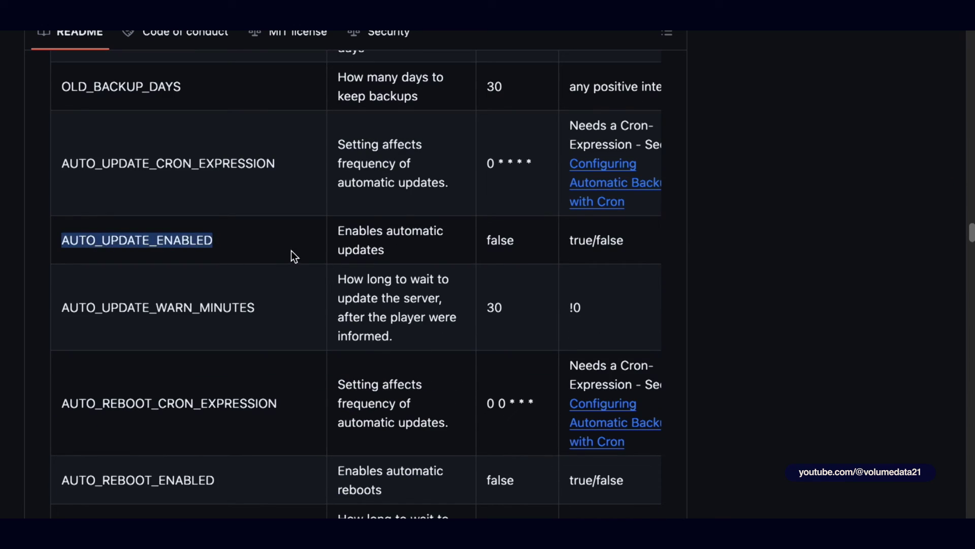
{"action": "left_click", "coordinate": [178, 244]}
{"action": "double_click", "coordinate": [179, 244]}
{"action": "scroll", "coordinate": [345, 235], "scroll_direction": "up", "scroll_amount": 15}
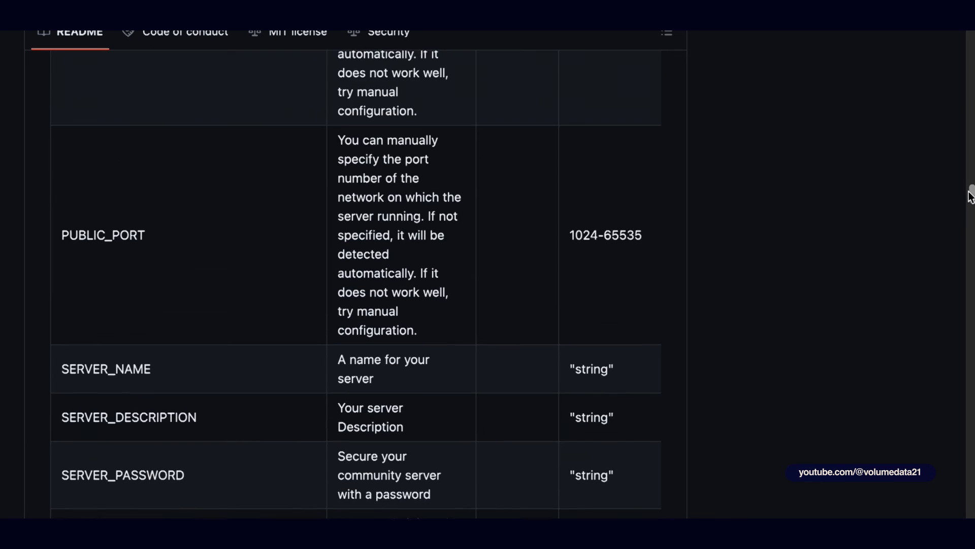
{"action": "left_click_drag", "start_coordinate": [970, 196], "coordinate": [965, 233]}
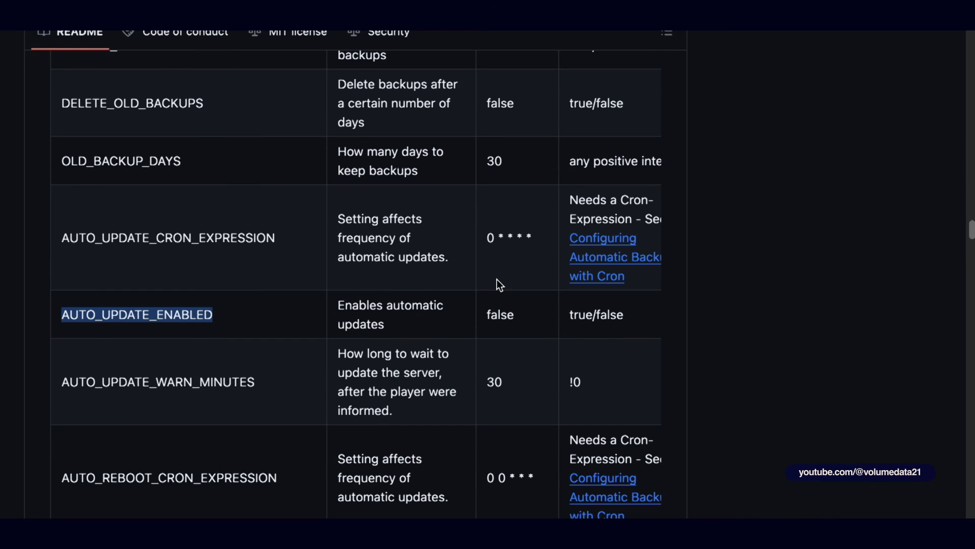
{"action": "left_click", "coordinate": [113, 315]}
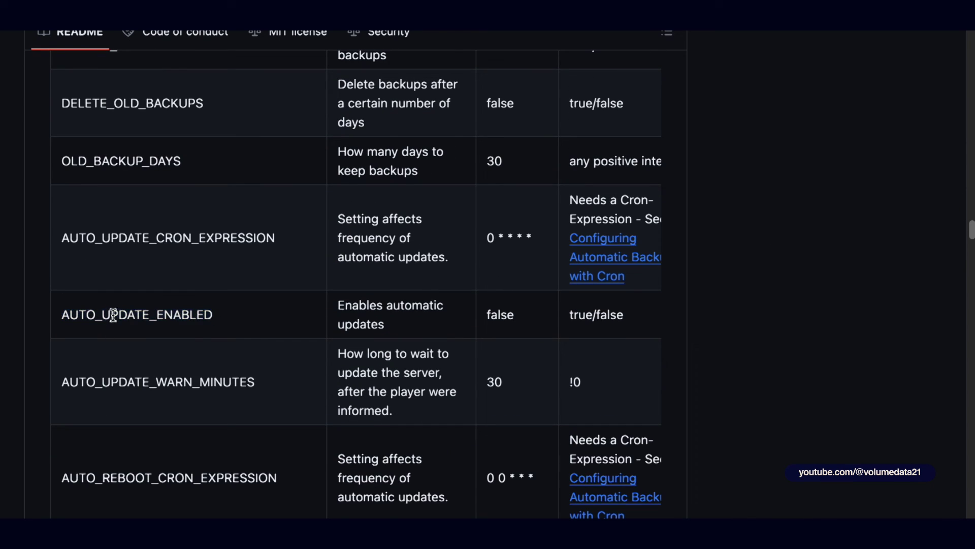
{"action": "double_click", "coordinate": [117, 314]}
{"action": "key", "text": "ctrl+c"}
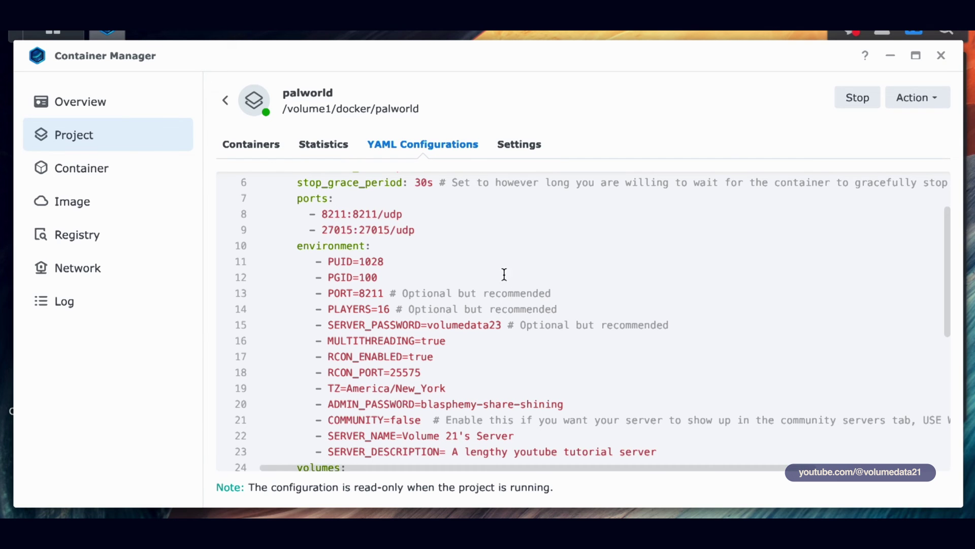
Step: Stop the running palworld project and dismiss its stop log
{"action": "scroll", "coordinate": [506, 247], "scroll_direction": "down", "scroll_amount": 1}
{"action": "left_click", "coordinate": [707, 435]}
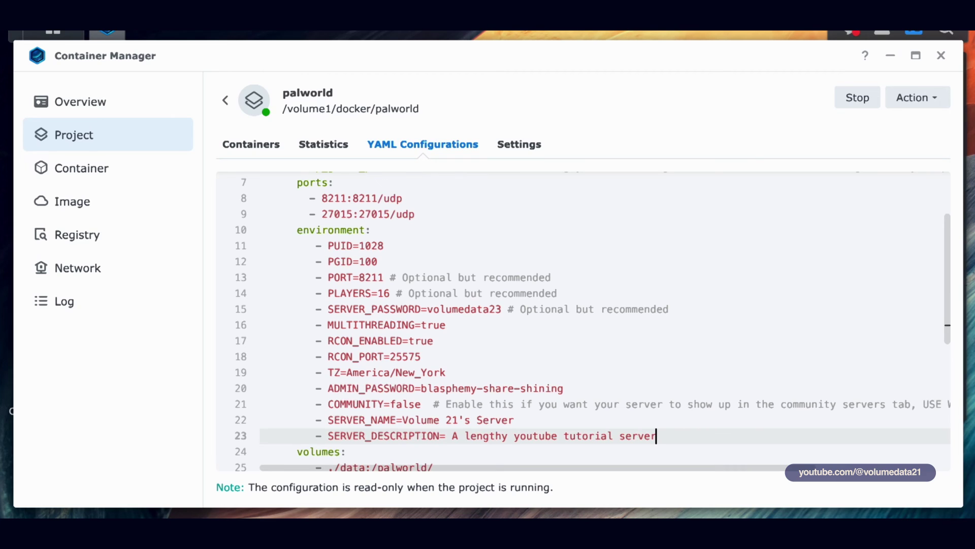
{"action": "left_click", "coordinate": [871, 98]}
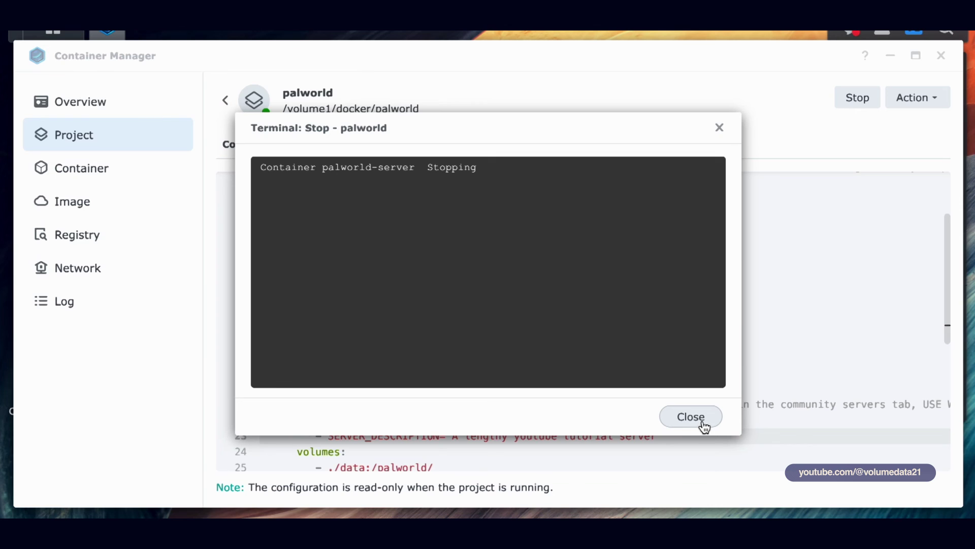
{"action": "left_click", "coordinate": [702, 425]}
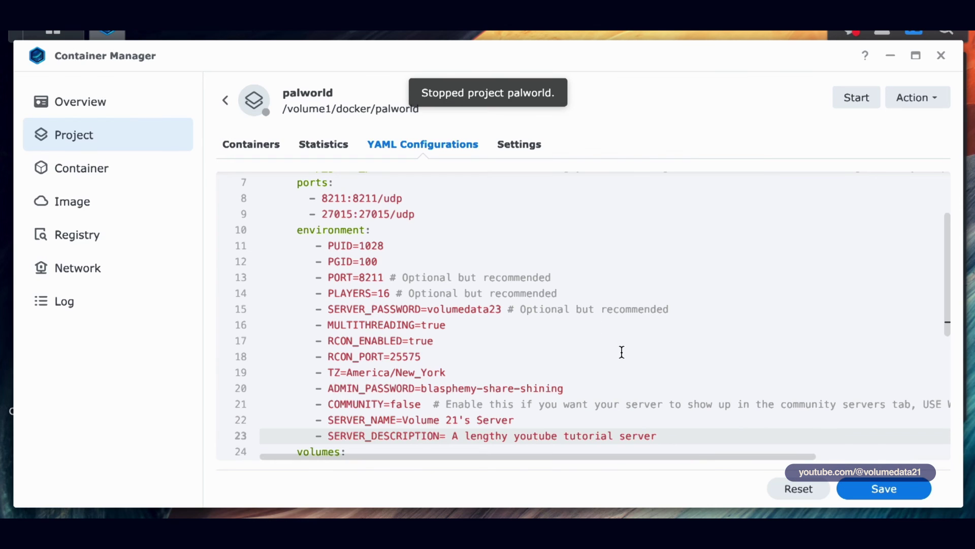
Step: Add a '- AUTO_UPDATE_ENABLED=true' line after SERVER_DESCRIPTION in the YAML
{"action": "key", "text": "Return"}
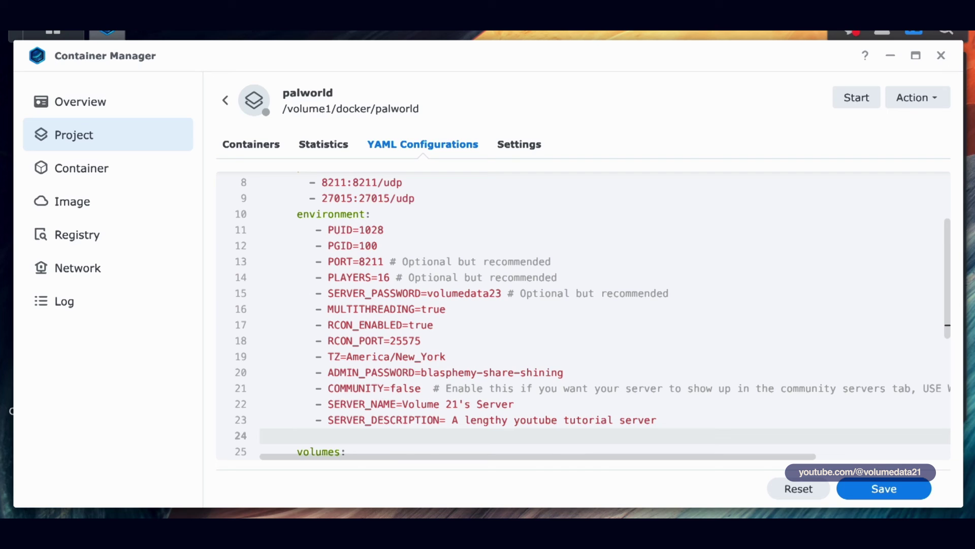
{"action": "type", "text": "-"}
{"action": "key", "text": "ctrl+v"}
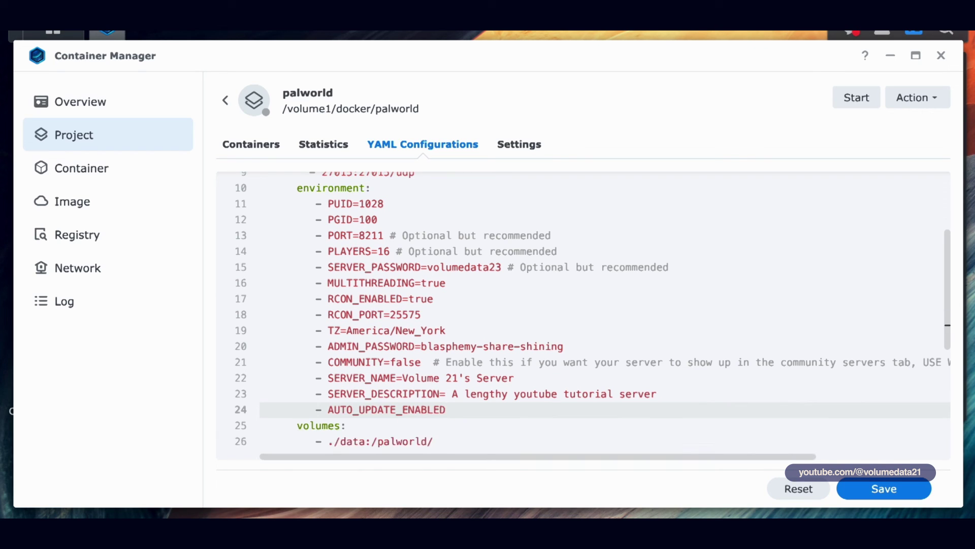
{"action": "type", "text": "=true"}
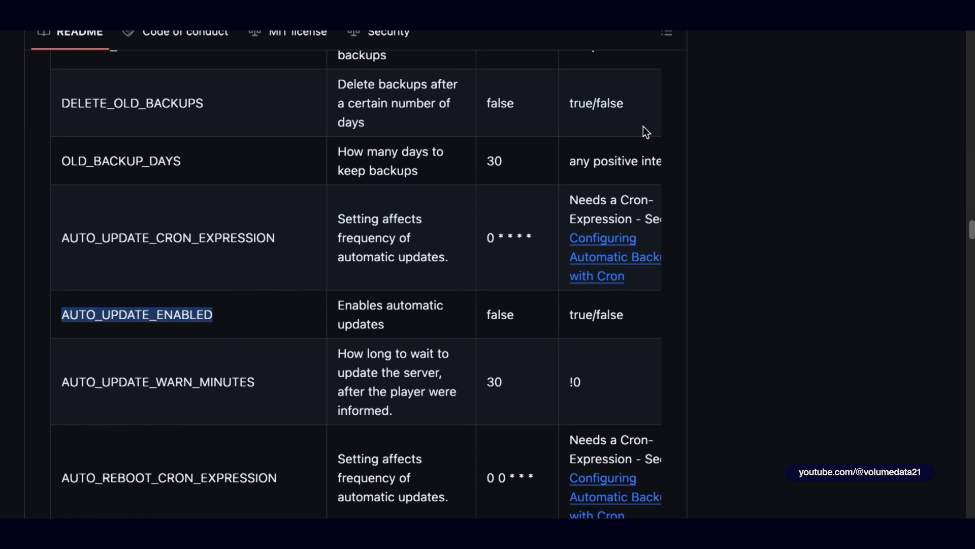
Step: Highlight AUTO_UPDATE_ENABLED's description, default false, and allowed values true/false in the README
{"action": "left_click", "coordinate": [561, 312]}
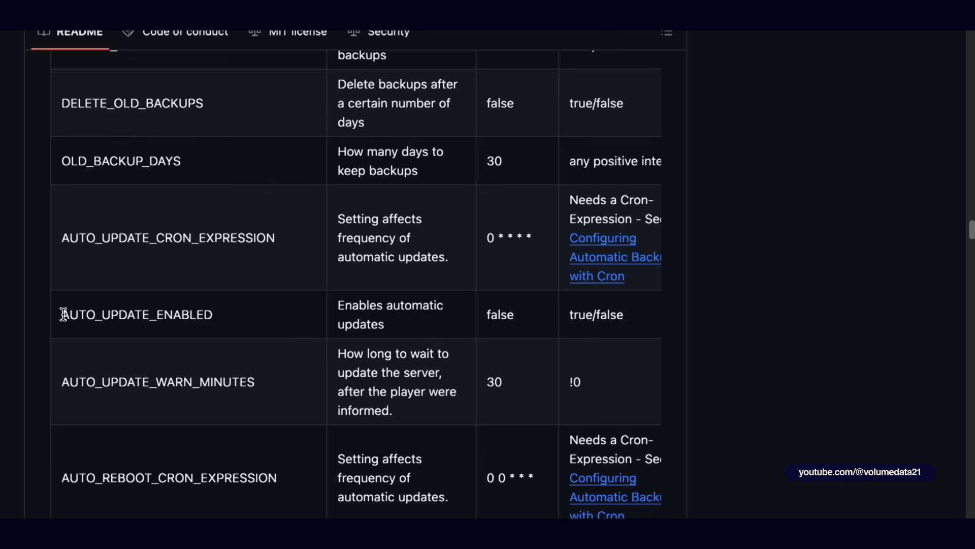
{"action": "left_click_drag", "start_coordinate": [61, 313], "coordinate": [235, 322]}
{"action": "left_click", "coordinate": [238, 324]}
{"action": "left_click_drag", "start_coordinate": [336, 305], "coordinate": [456, 331]}
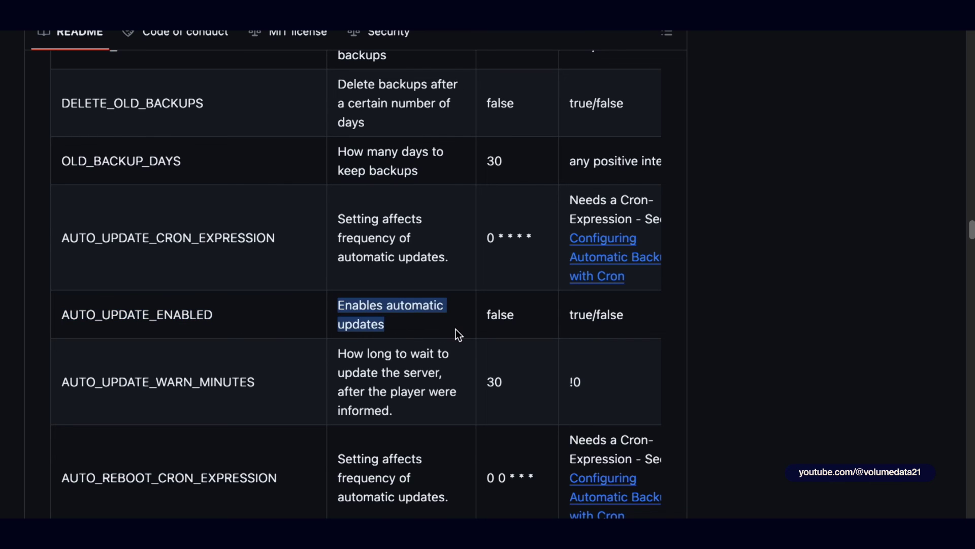
{"action": "left_click", "coordinate": [457, 331]}
{"action": "double_click", "coordinate": [507, 311]}
{"action": "left_click_drag", "start_coordinate": [569, 315], "coordinate": [646, 320]}
{"action": "left_click", "coordinate": [615, 315]}
{"action": "double_click", "coordinate": [586, 313]}
{"action": "double_click", "coordinate": [616, 315]}
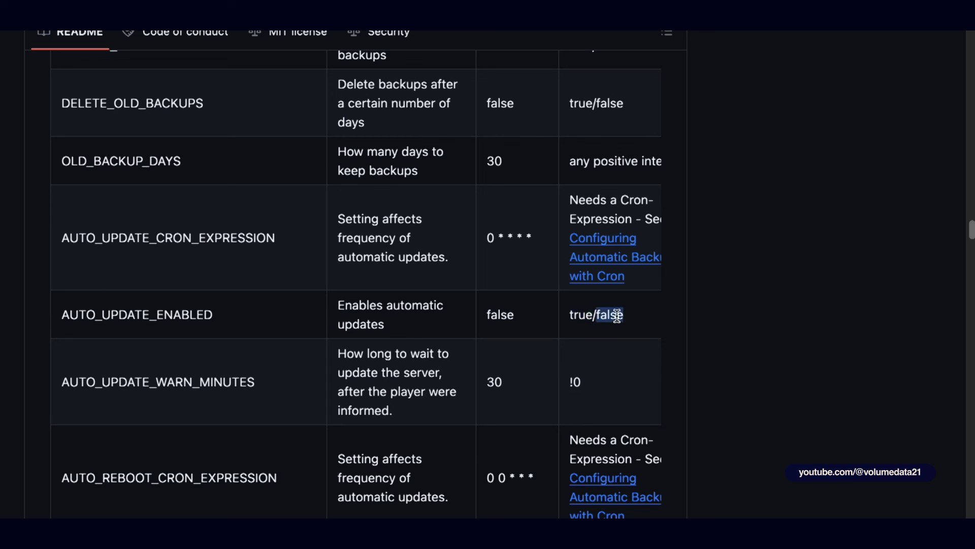
{"action": "left_click", "coordinate": [651, 322]}
Step: Scroll on to the Discord message variables and close the palworld project window
{"action": "scroll", "coordinate": [706, 311], "scroll_direction": "down", "scroll_amount": 5}
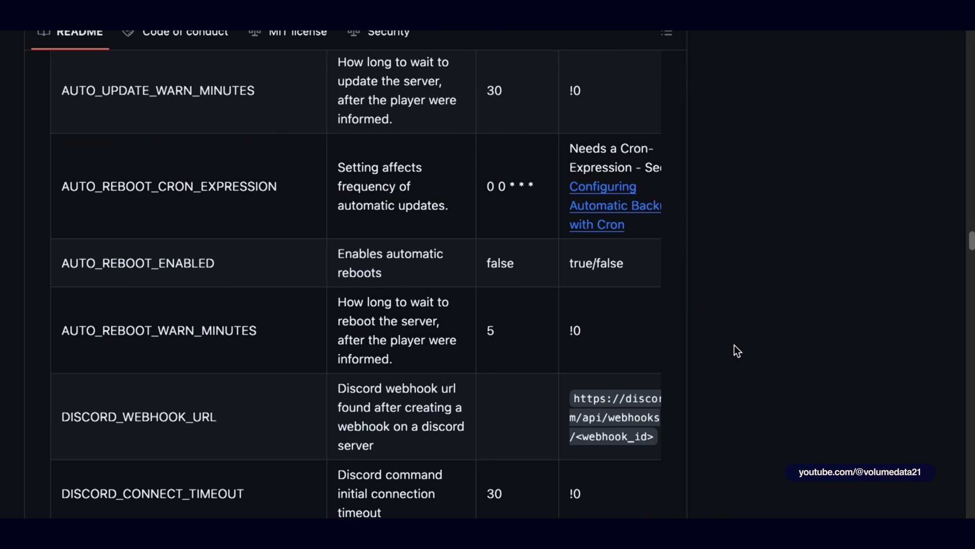
{"action": "scroll", "coordinate": [356, 274], "scroll_direction": "down", "scroll_amount": 8}
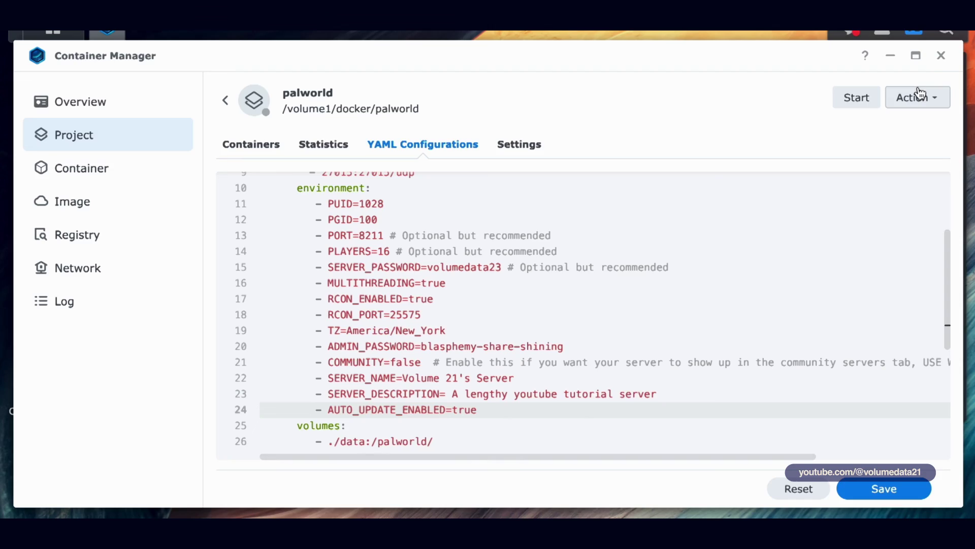
{"action": "left_click", "coordinate": [940, 57]}
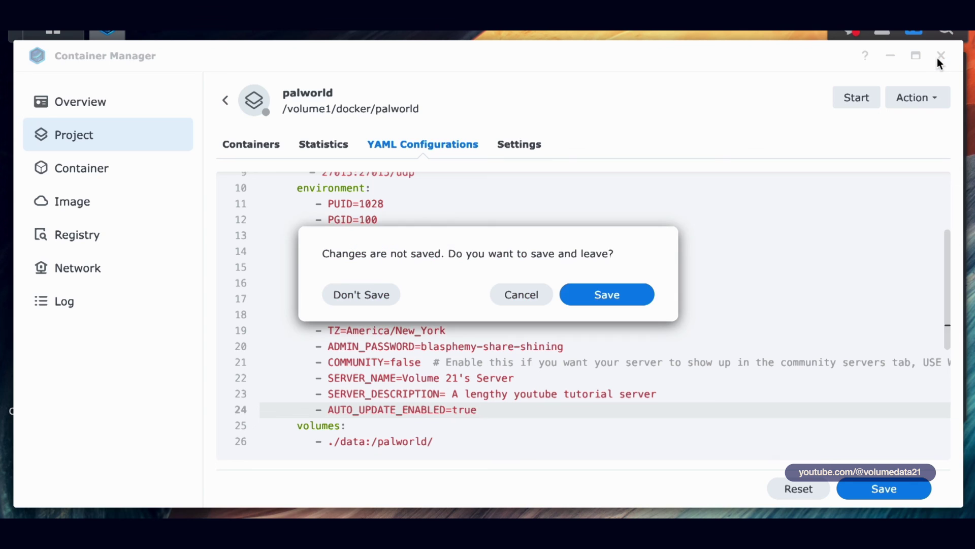
Step: Discard the YAML edits, then browse File Station to docker > palworld > data and back to palworld
{"action": "left_click", "coordinate": [377, 287]}
{"action": "left_click", "coordinate": [46, 294]}
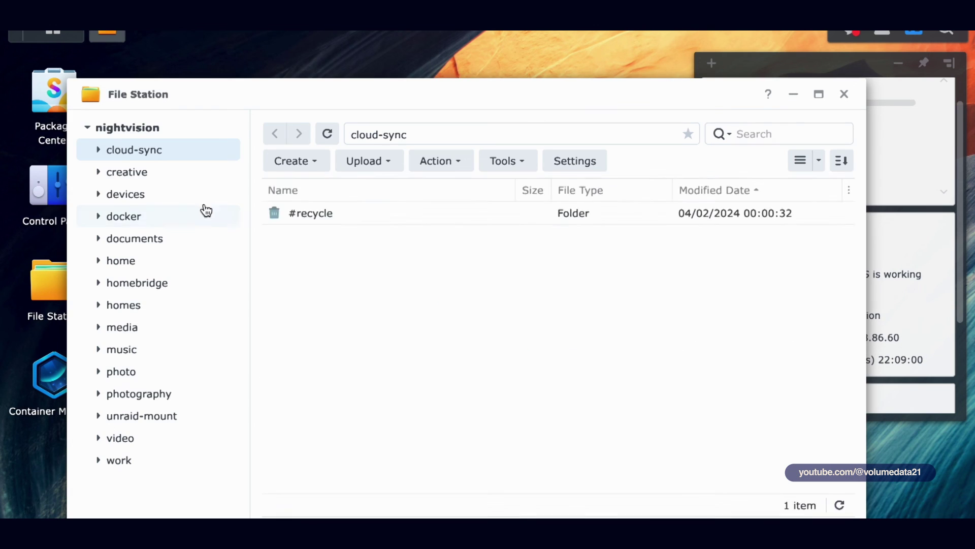
{"action": "left_click", "coordinate": [203, 215]}
{"action": "double_click", "coordinate": [321, 237]}
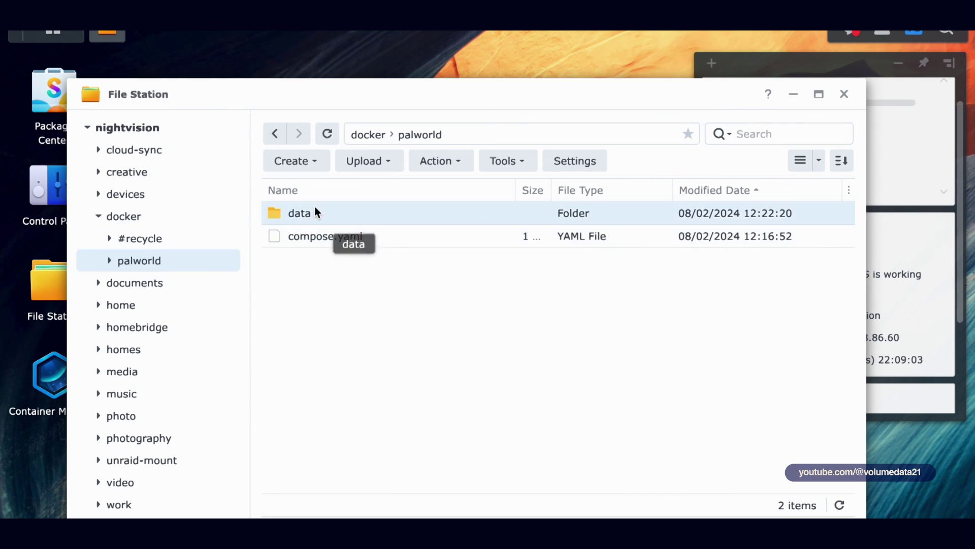
{"action": "double_click", "coordinate": [316, 211]}
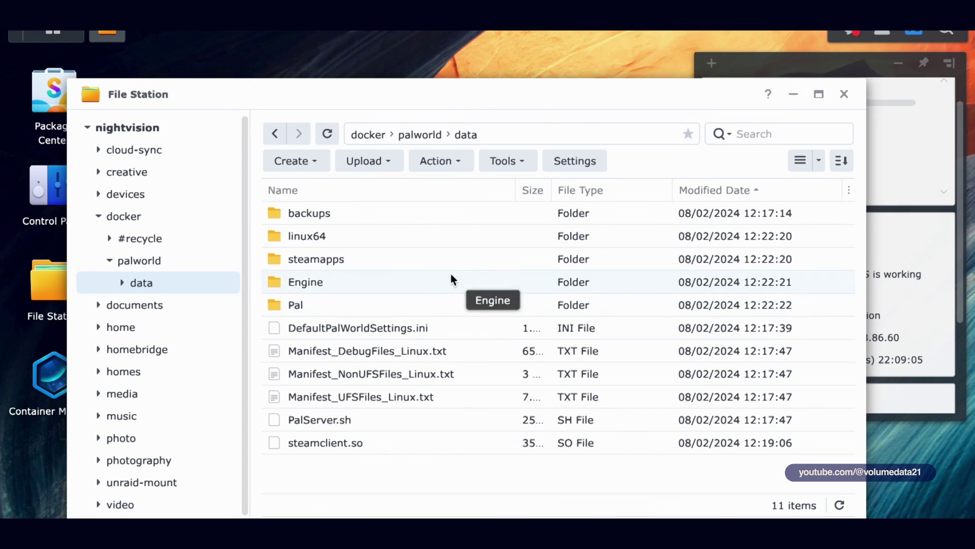
{"action": "left_click", "coordinate": [414, 134]}
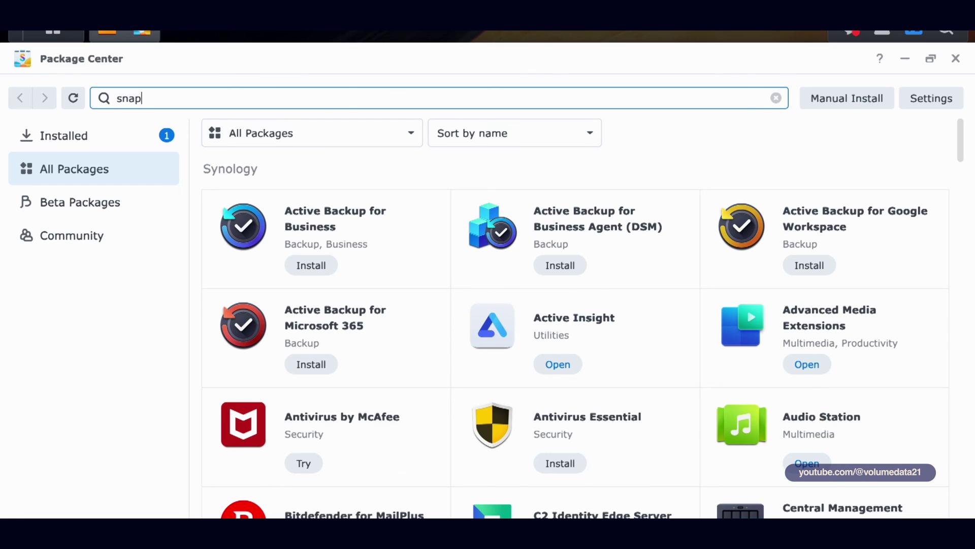
Step: Search Package Center for 'snapshot' then 'hyperbackup' to show the installed backup packages, then close it
{"action": "type", "text": "shot"}
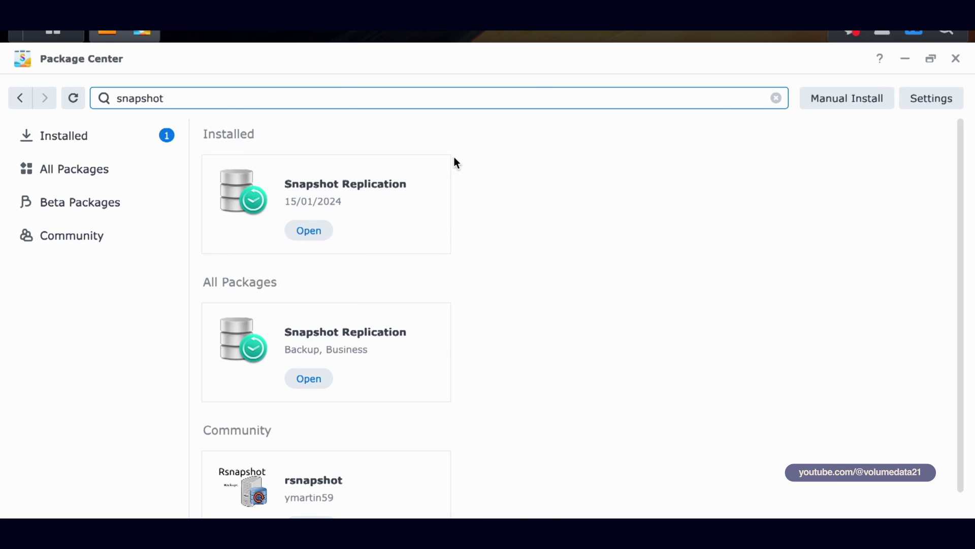
{"action": "double_click", "coordinate": [505, 103]}
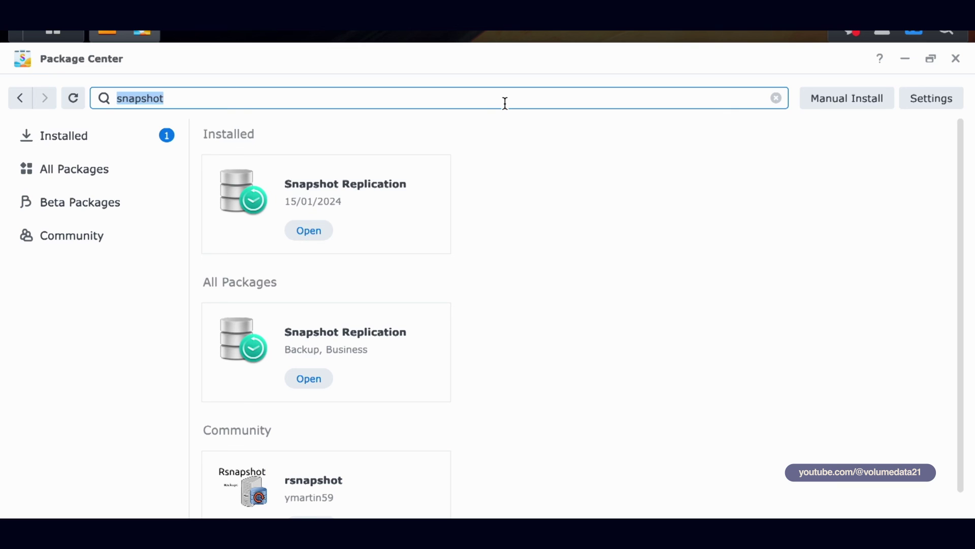
{"action": "type", "text": "hyperbackups"}
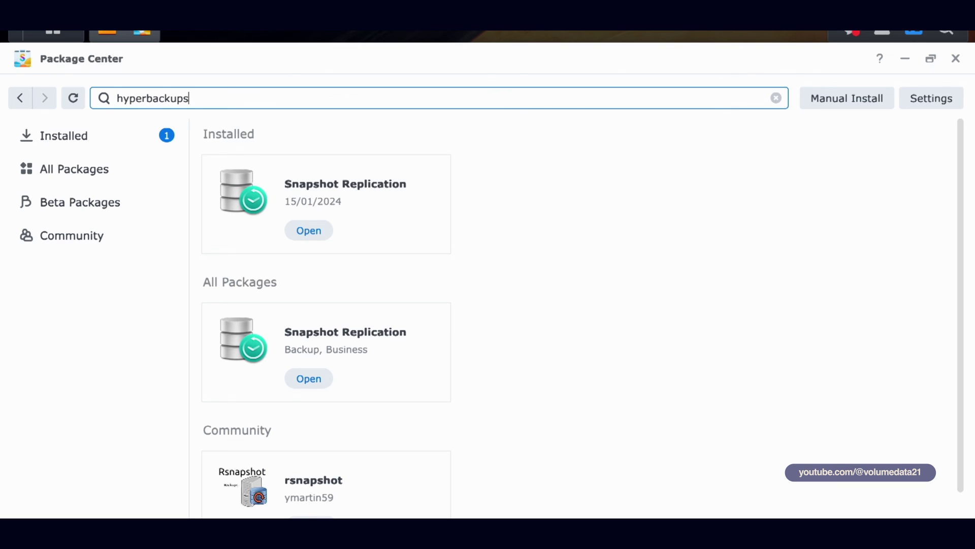
{"action": "key", "text": "BackSpace"}
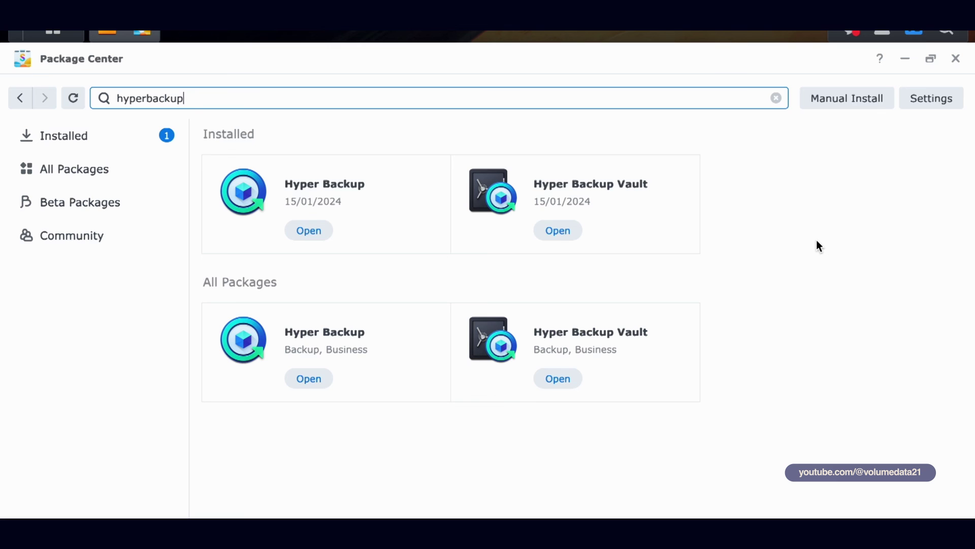
{"action": "left_click", "coordinate": [956, 57]}
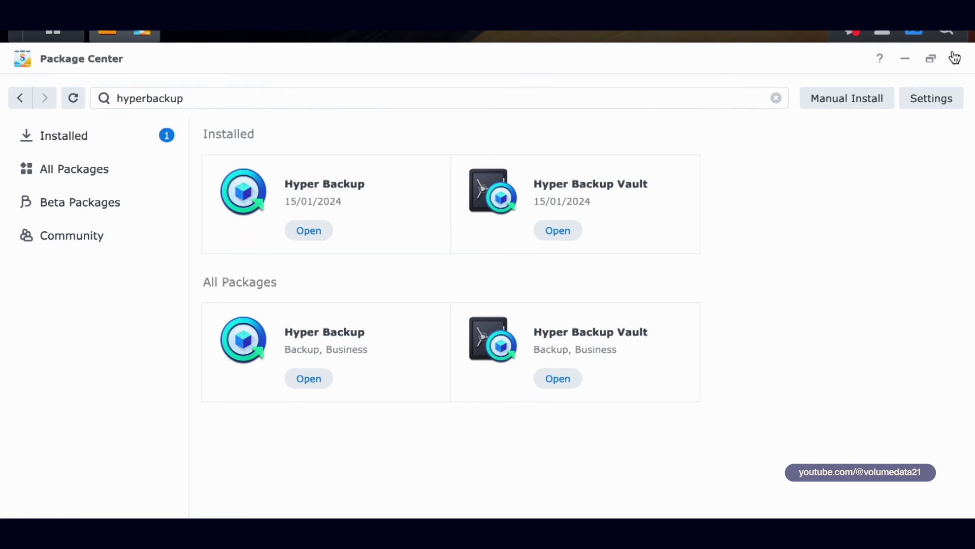